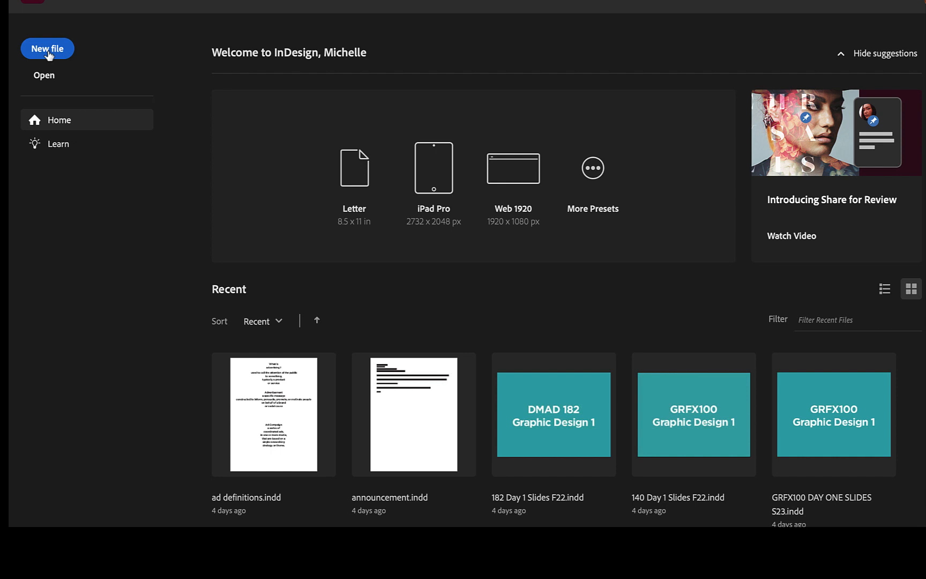
# - Look through the list of web tutorials under Learn and return to the home screen
pyautogui.click(58, 146)
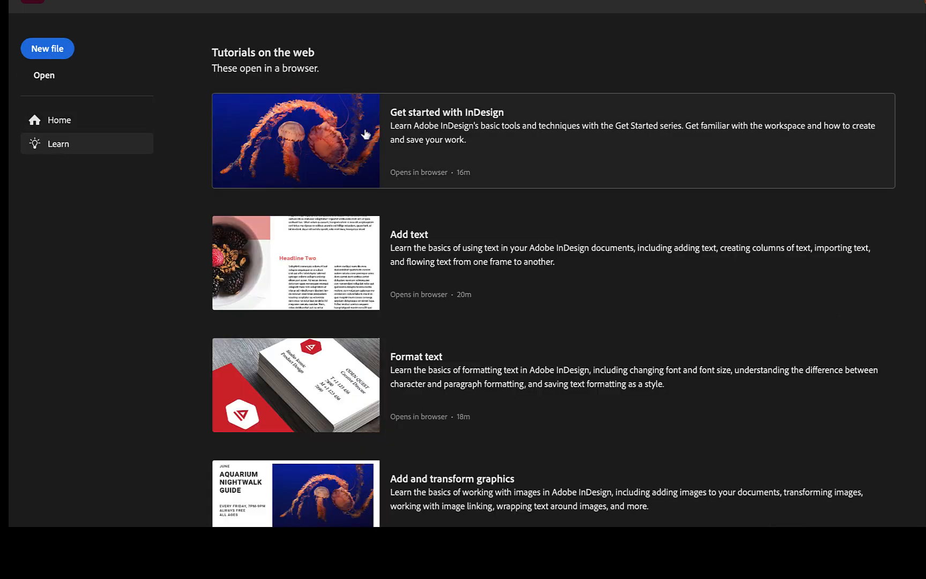
pyautogui.scroll(-15, 322, 153)
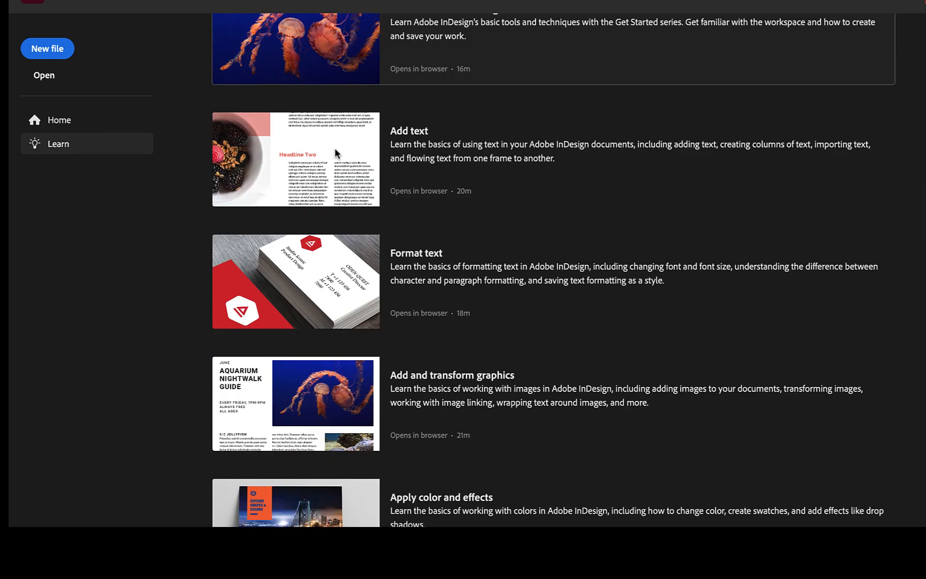
pyautogui.scroll(-7, 336, 151)
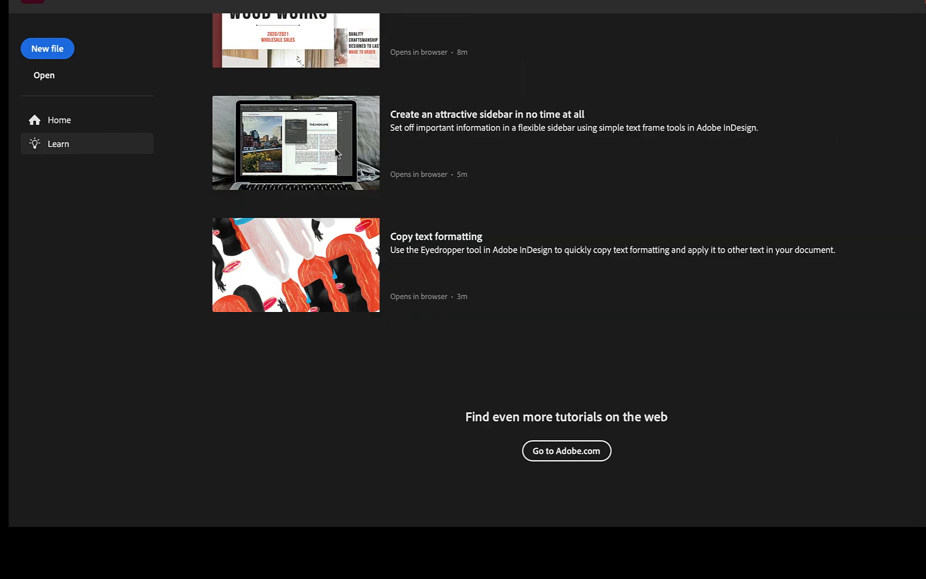
pyautogui.scroll(20, 336, 154)
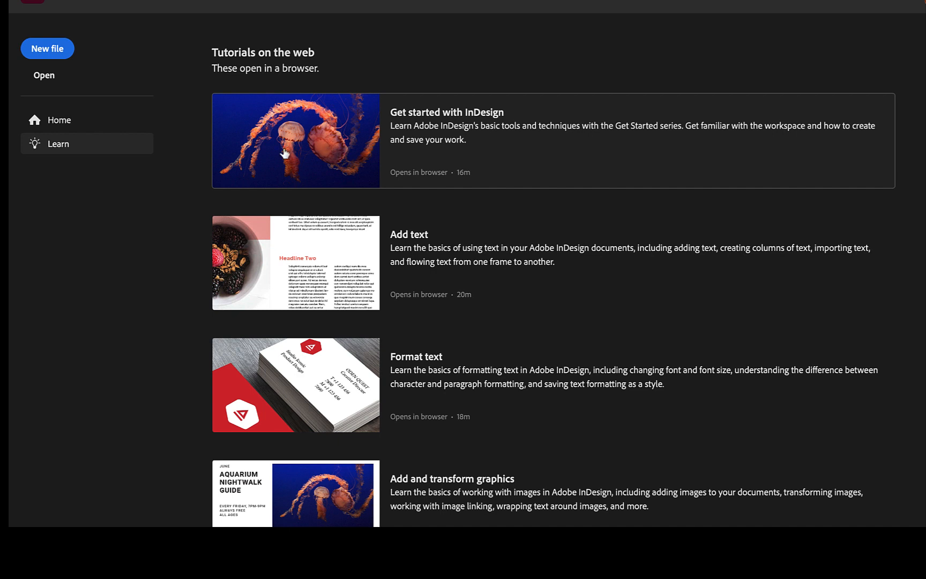
pyautogui.click(82, 121)
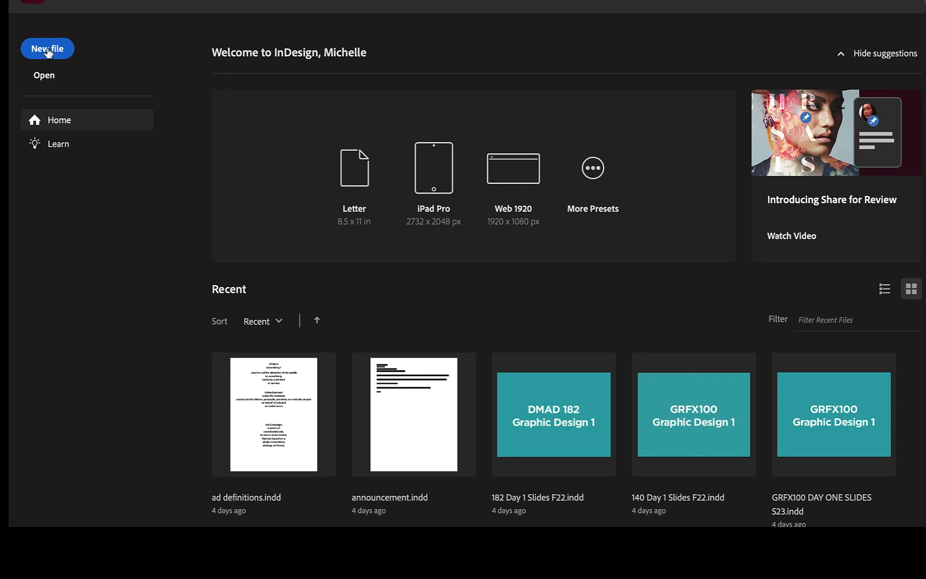
# - Start a new document and look through all the blank Print presets and templates
pyautogui.click(50, 50)
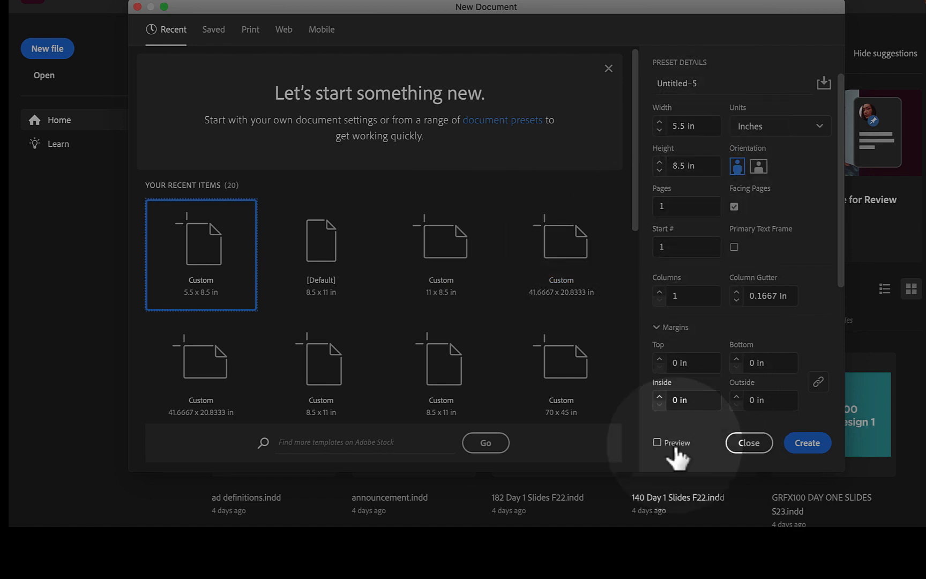
pyautogui.click(251, 31)
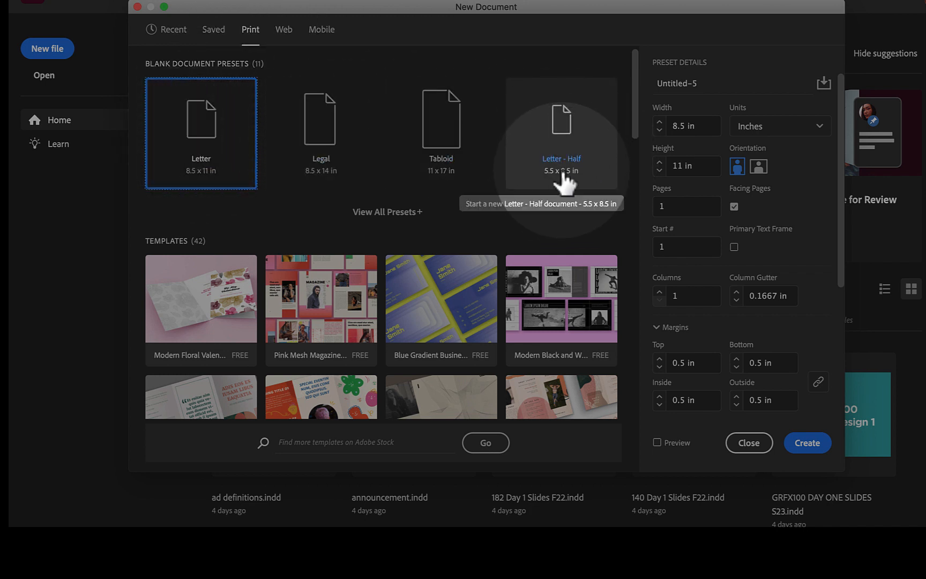
pyautogui.click(391, 214)
pyautogui.scroll(-5, 394, 217)
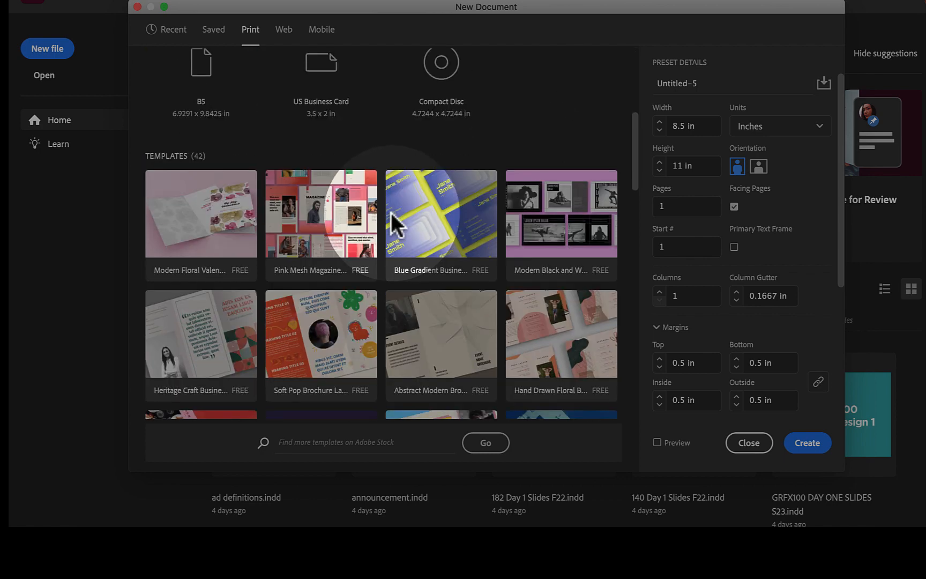
pyautogui.scroll(5, 329, 98)
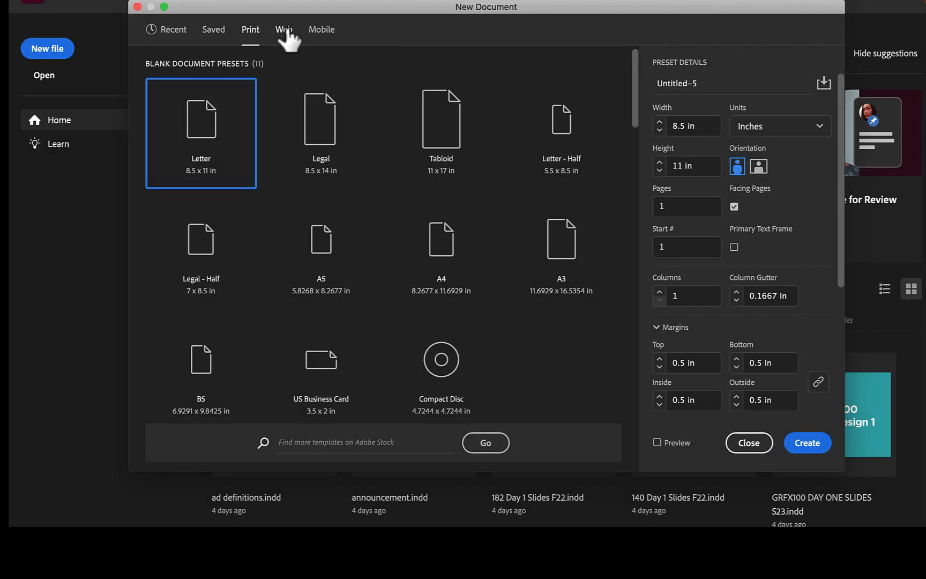
# - Examine the document presets and templates offered for Web and Mobile
pyautogui.click(284, 29)
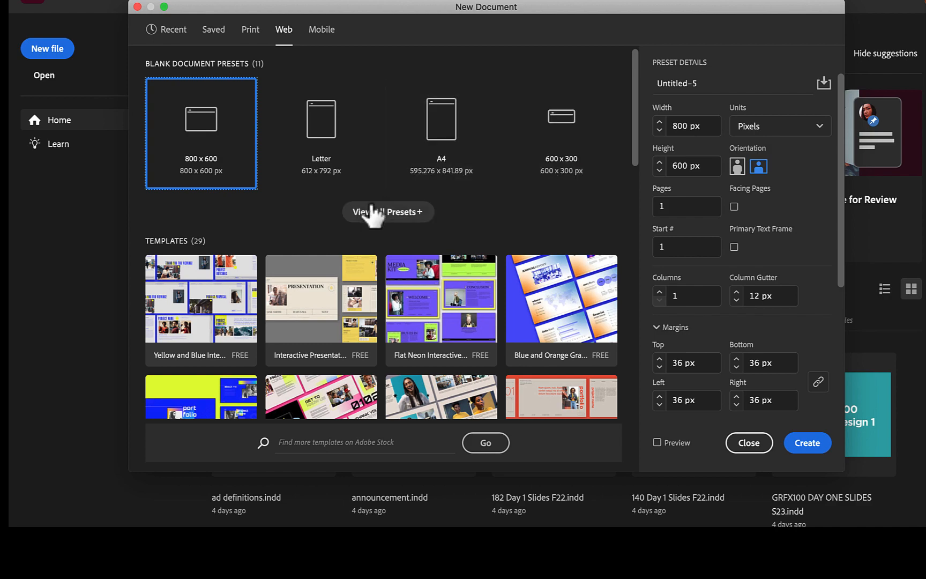
pyautogui.scroll(-5, 209, 276)
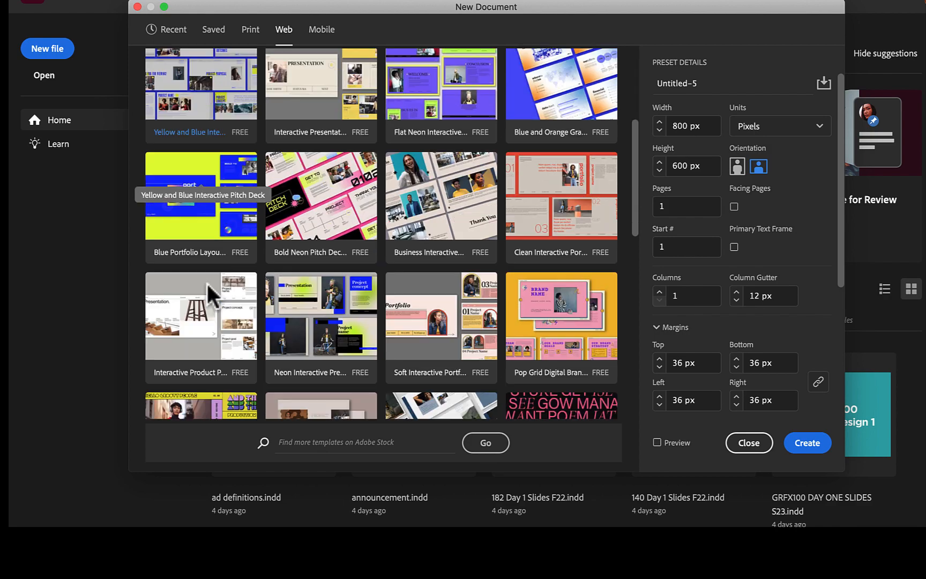
pyautogui.scroll(-3, 206, 284)
pyautogui.scroll(8, 207, 284)
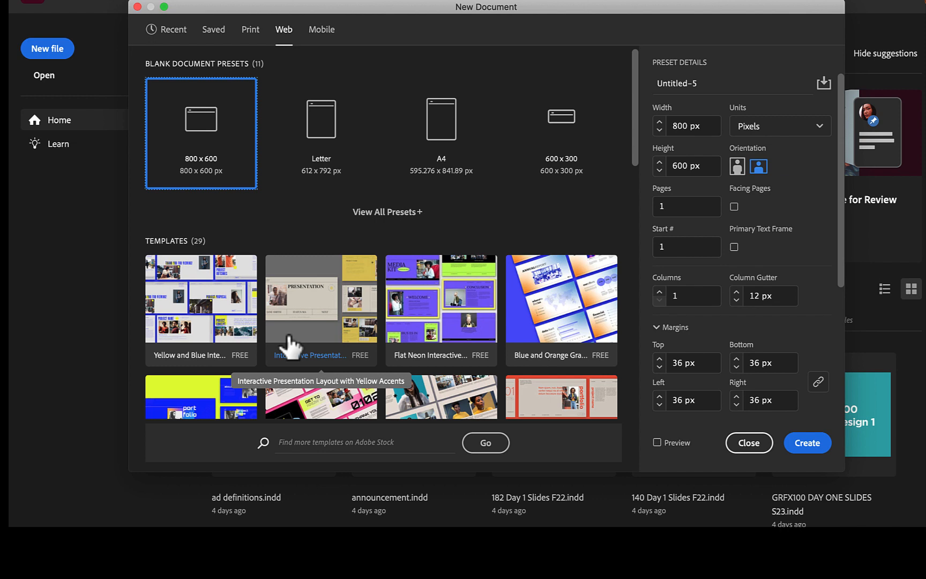
pyautogui.click(321, 29)
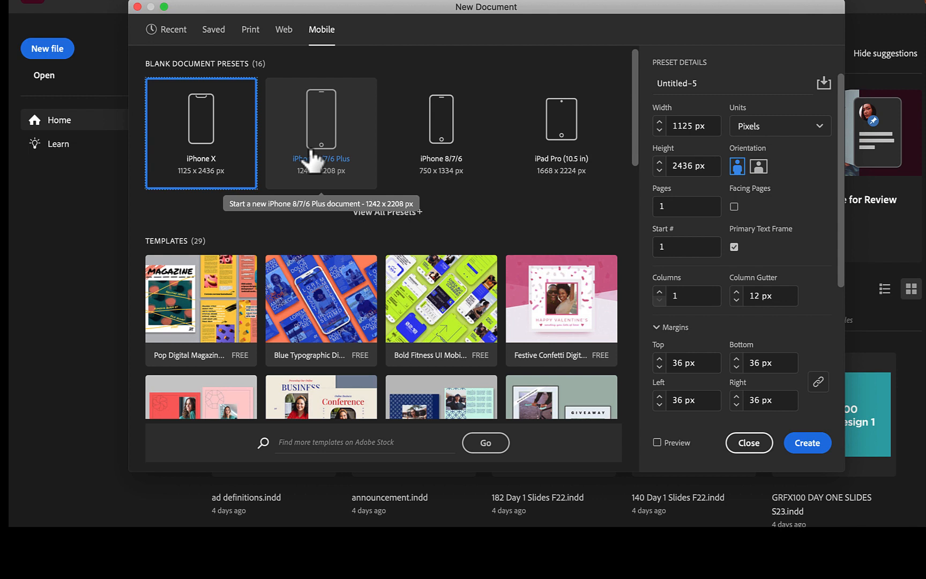
# - Use the Print Letter preset and name the new document Demo
pyautogui.click(249, 32)
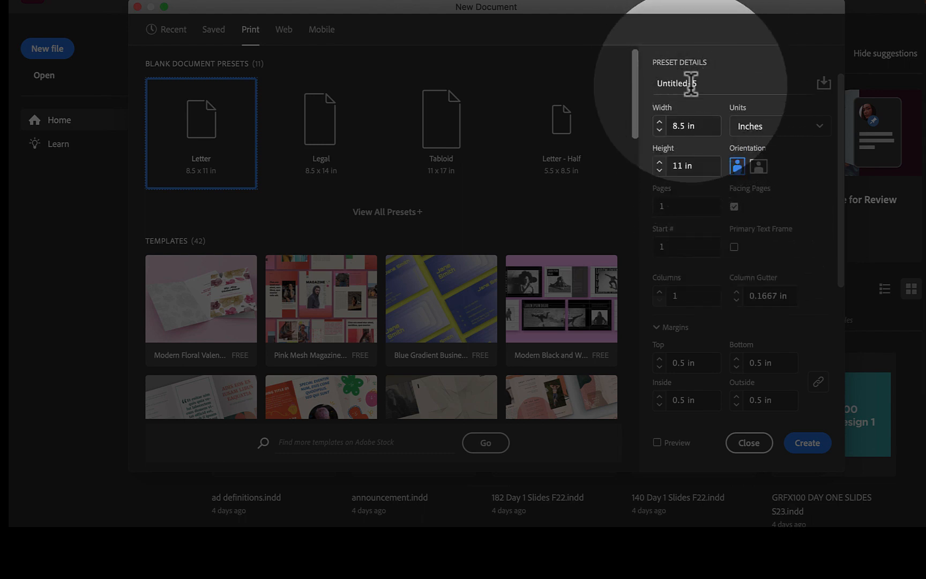
pyautogui.doubleClick(702, 82)
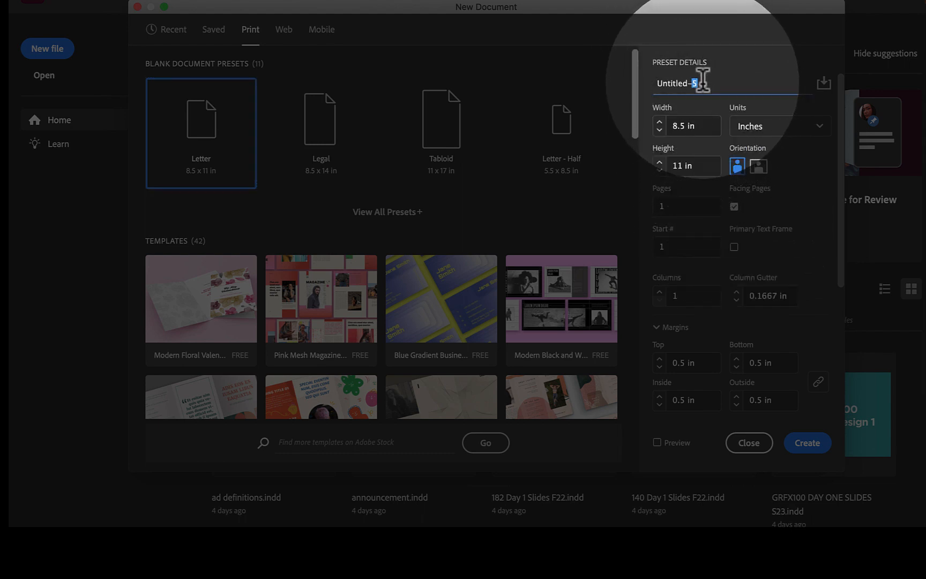
pyautogui.tripleClick(702, 81)
pyautogui.write('Demo')
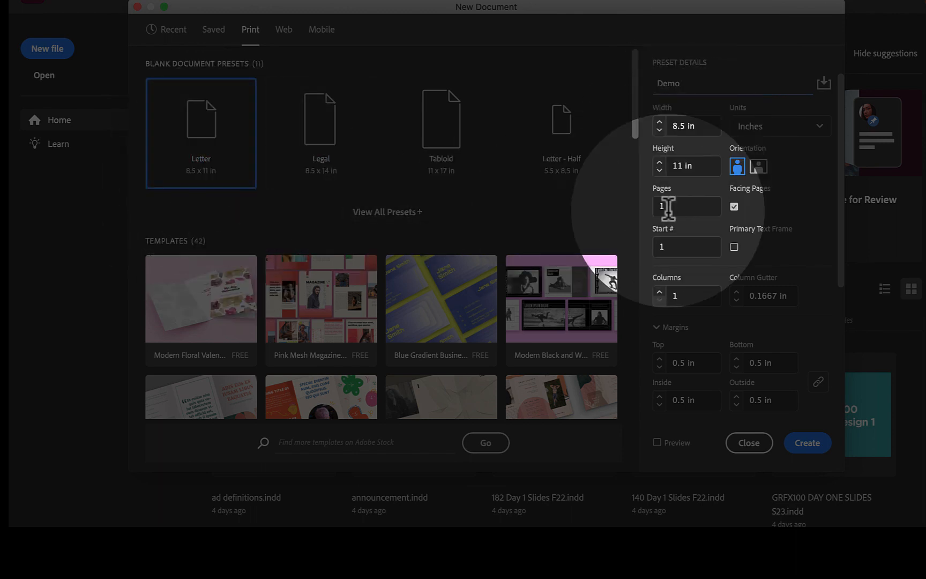
# - Turn off facing pages for the new document
pyautogui.scroll(-3, 667, 209)
pyautogui.scroll(2, 667, 210)
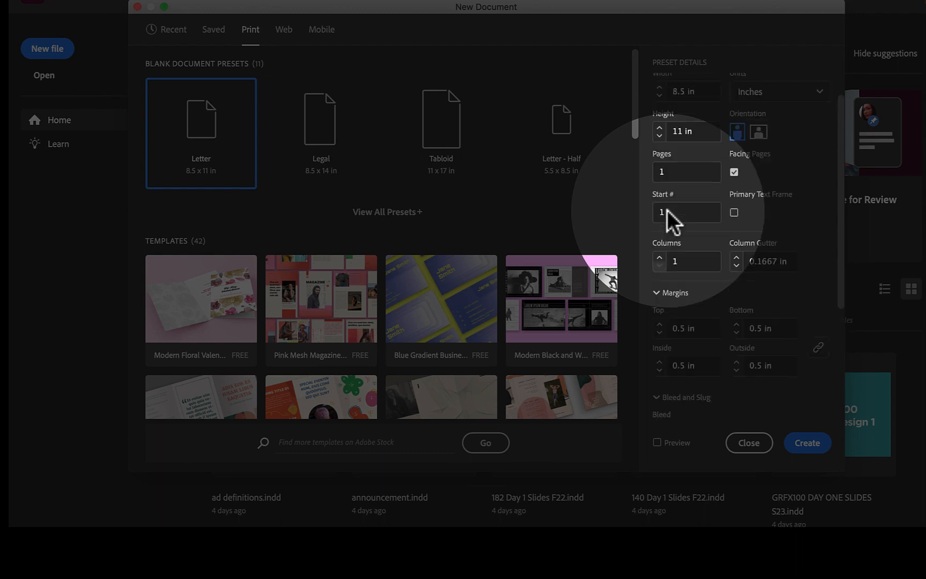
pyautogui.click(734, 171)
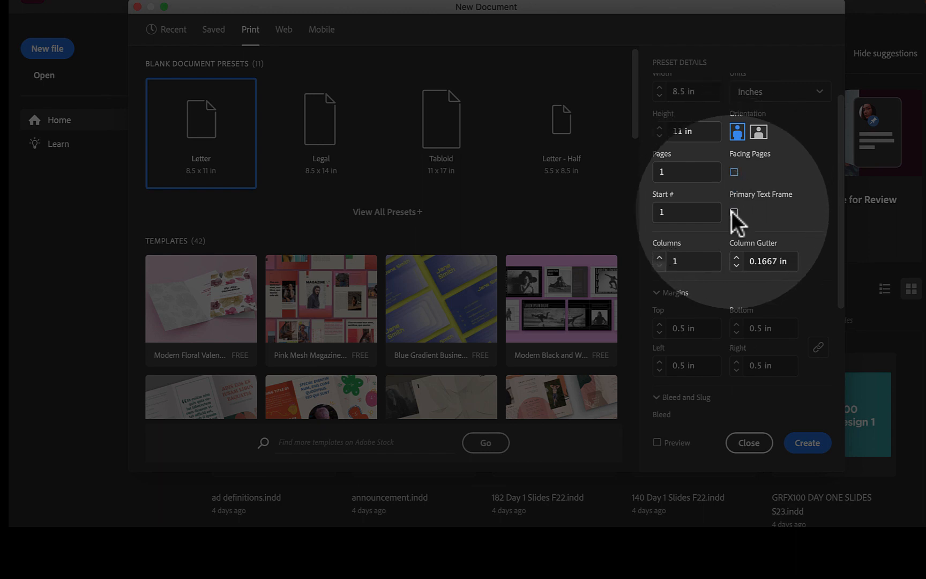
# - Set the bleed to 0.125 in on all four sides and create the document
pyautogui.scroll(-4, 731, 211)
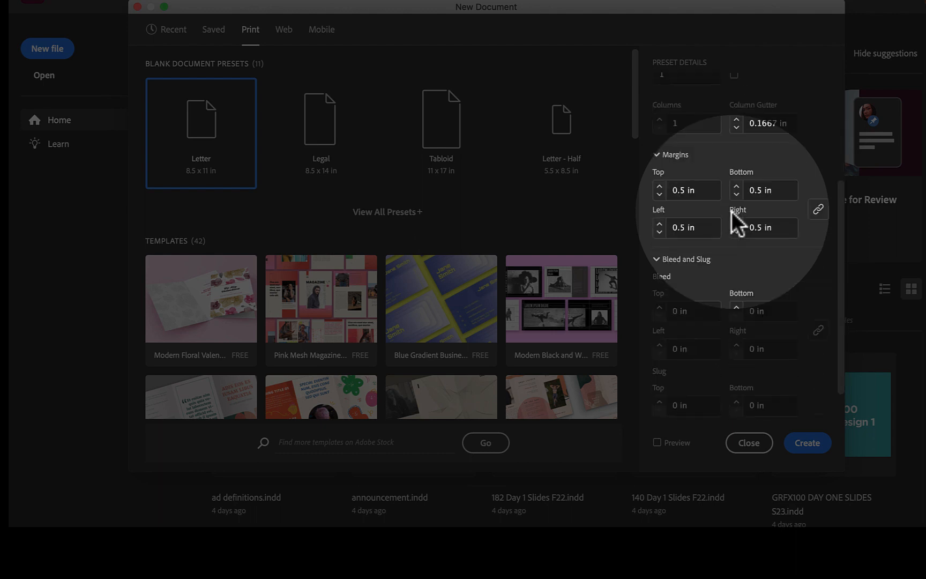
pyautogui.scroll(1, 731, 211)
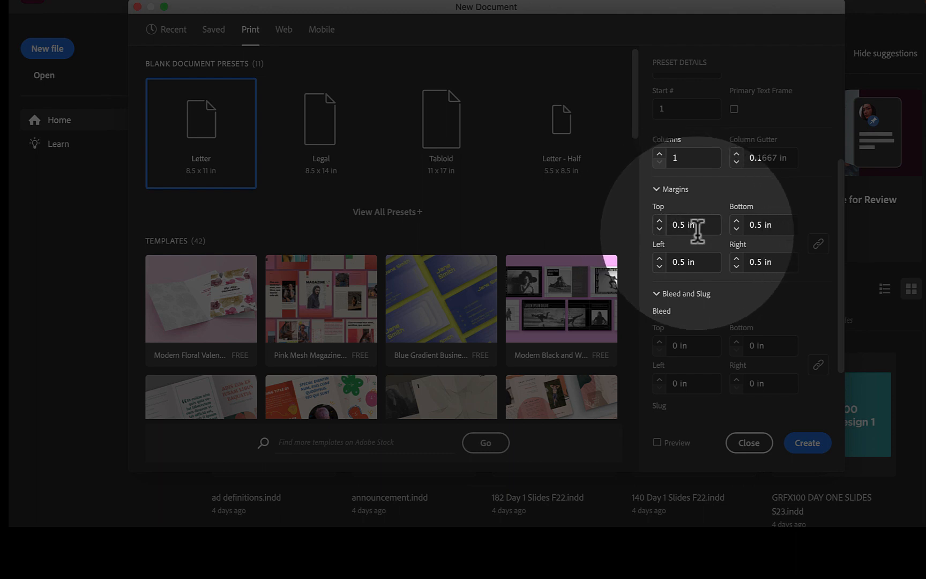
pyautogui.scroll(-3, 709, 310)
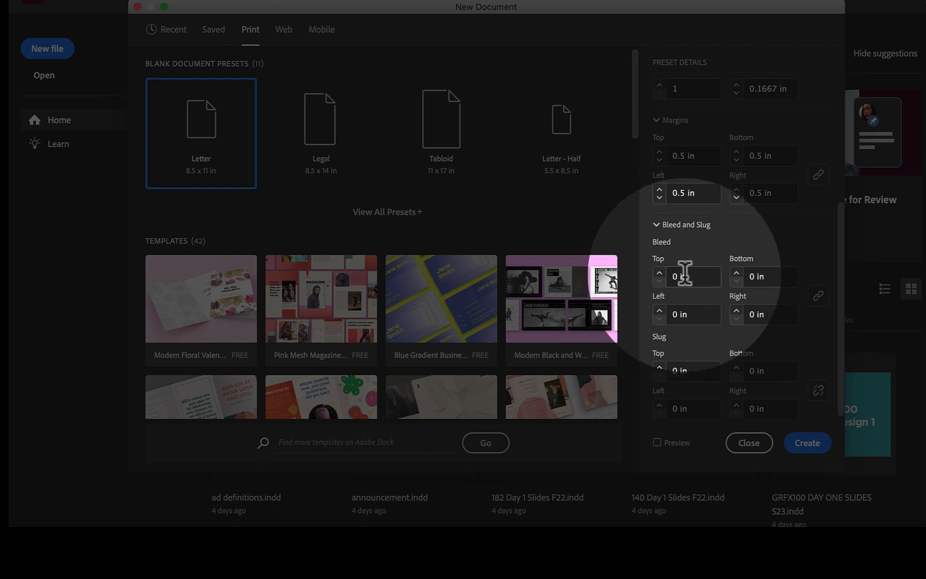
pyautogui.click(659, 272)
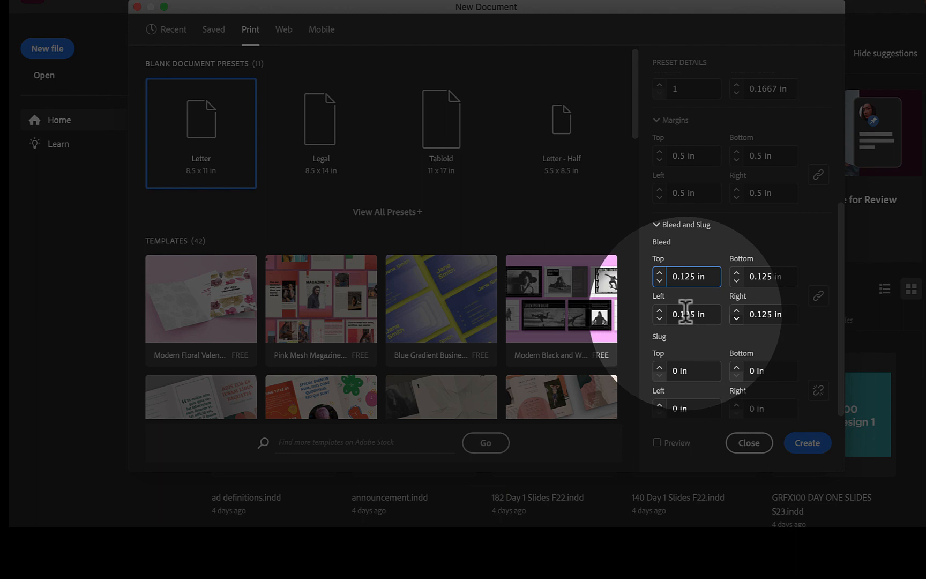
pyautogui.scroll(-1, 686, 313)
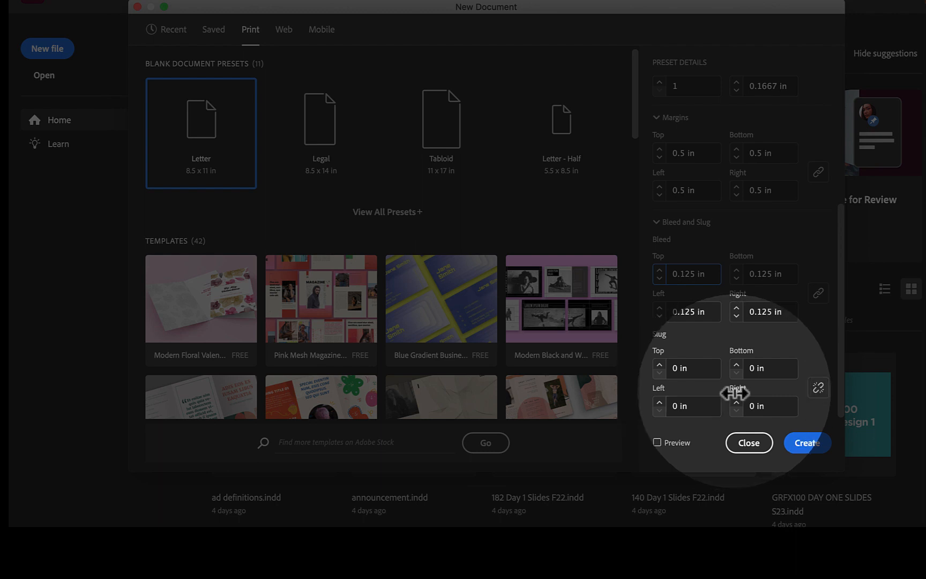
pyautogui.click(812, 440)
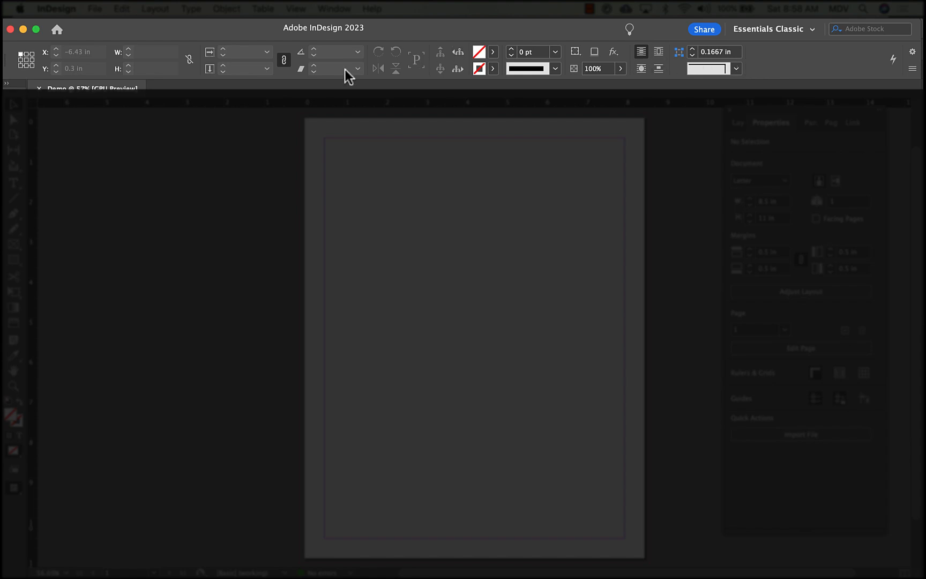
# - Draw a text frame about 2.14 in wide and 2.48 in high in the page's upper-left area
pyautogui.press('t')
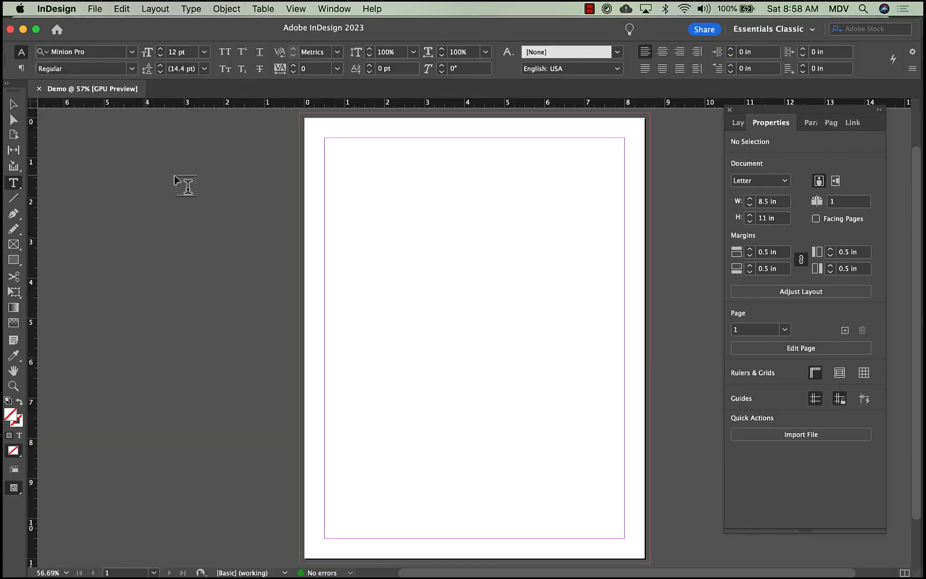
pyautogui.moveTo(336, 145); pyautogui.dragTo(422, 245)
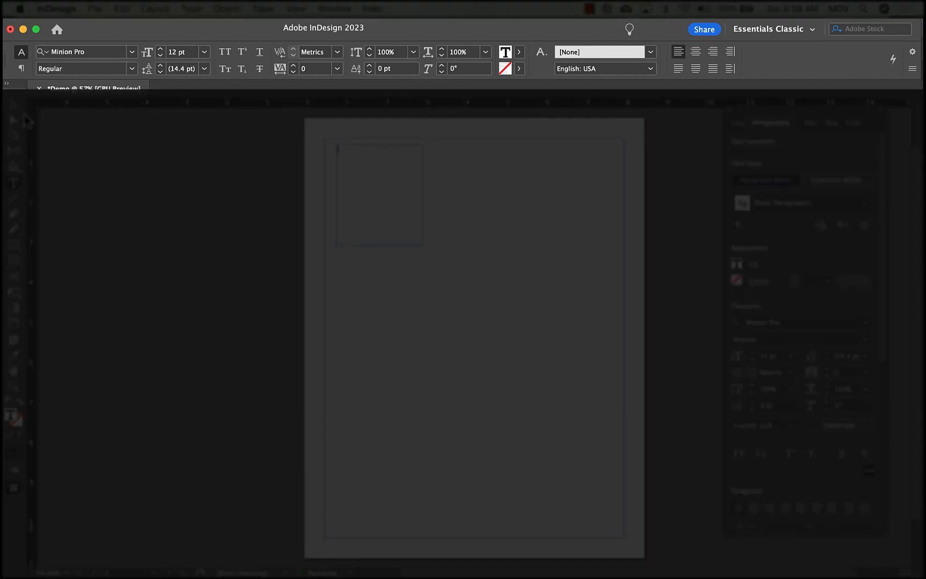
pyautogui.click(14, 105)
# - Draw a rectangle frame about 3.78 in by 1.8 in mid-page and fill it with the magenta C=0 M=100 Y=0 K=0 swatch
pyautogui.click(14, 244)
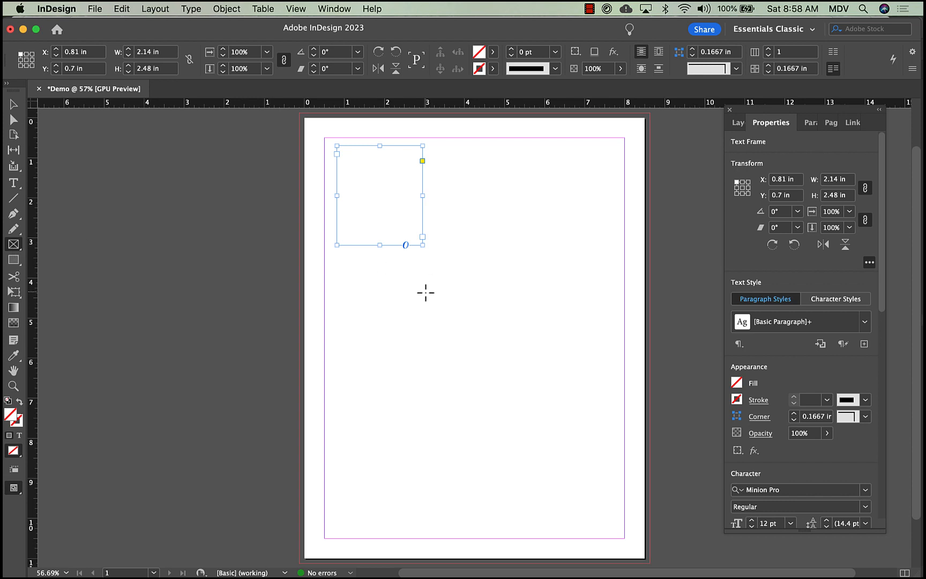
pyautogui.moveTo(390, 301); pyautogui.dragTo(543, 374)
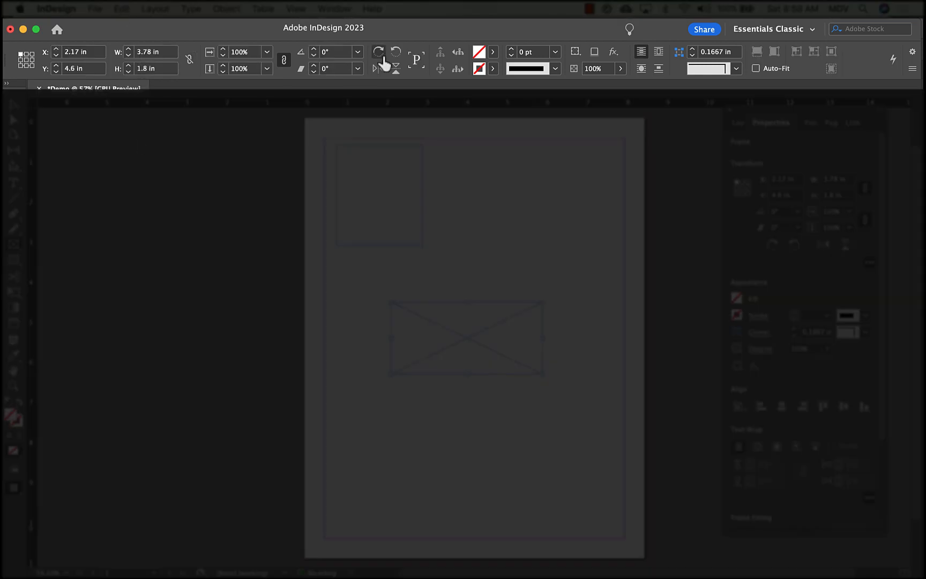
pyautogui.click(492, 51)
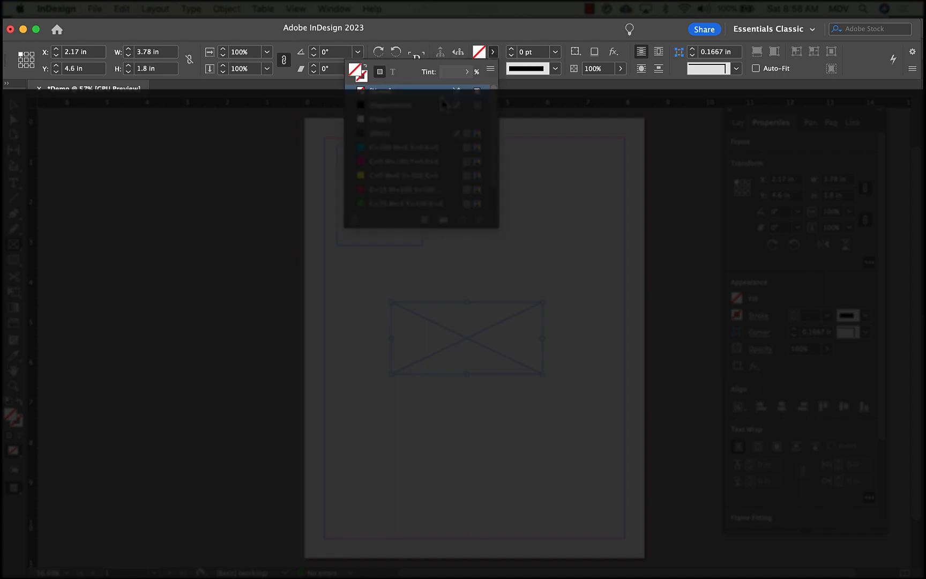
pyautogui.click(364, 161)
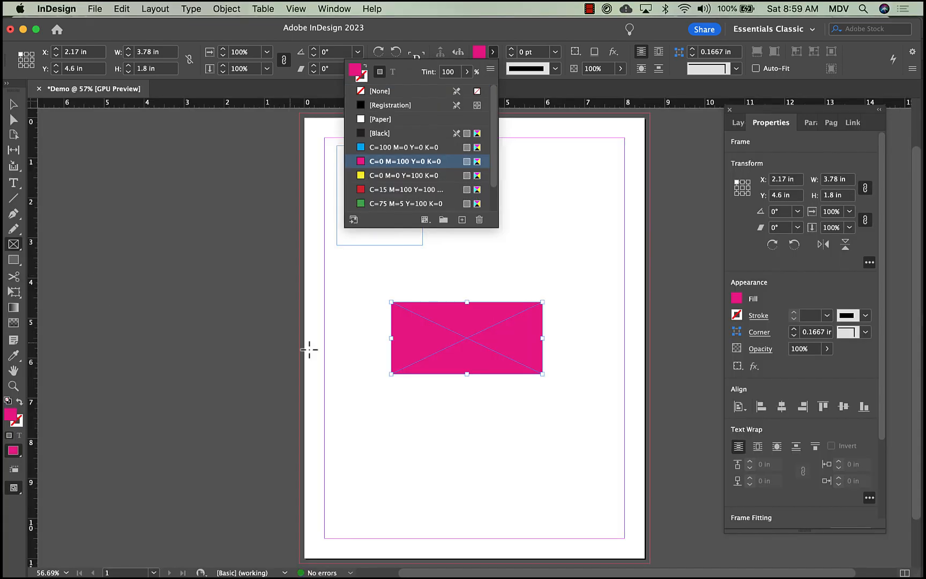
# - Delete both the text frame and the magenta frame from the page
pyautogui.click(13, 105)
pyautogui.moveTo(315, 180); pyautogui.dragTo(531, 374)
pyautogui.press('Delete')
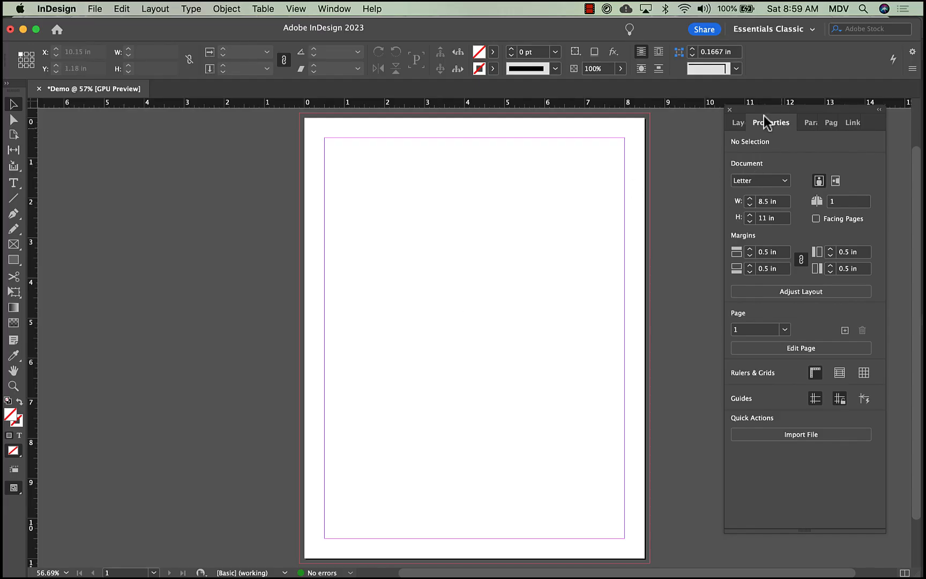
pyautogui.click(328, 7)
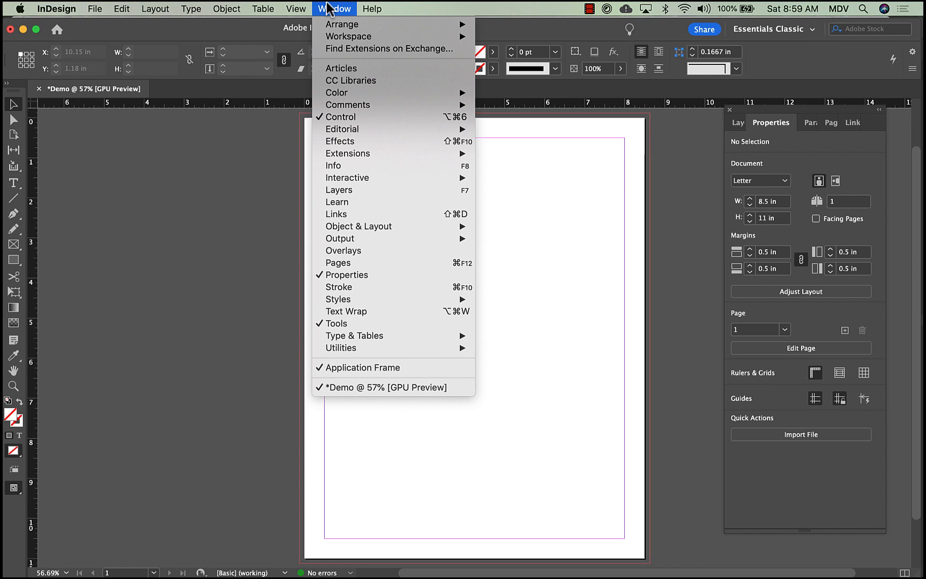
pyautogui.click(667, 188)
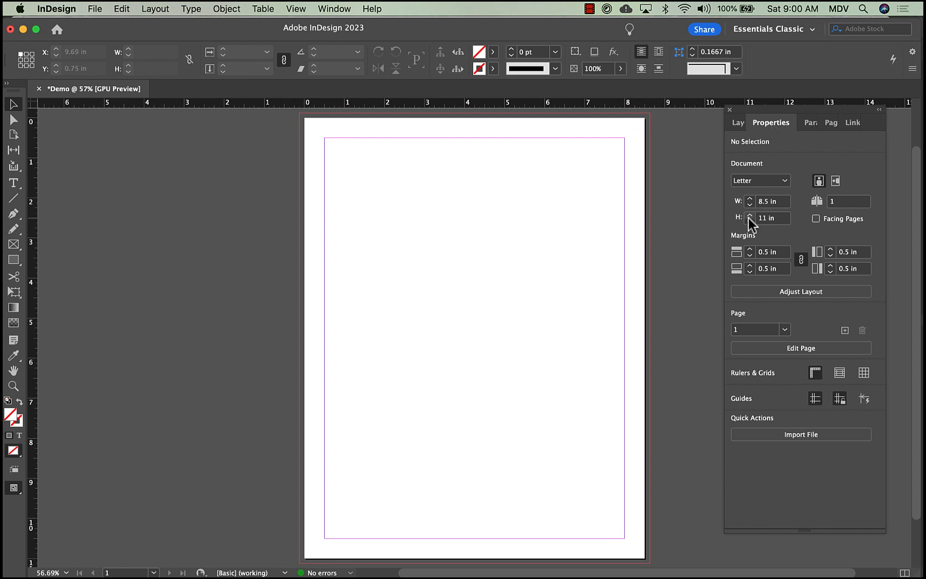
# - Draw a wide text frame in the upper part of the page, starting about 2 in below the page's top edge
pyautogui.click(12, 183)
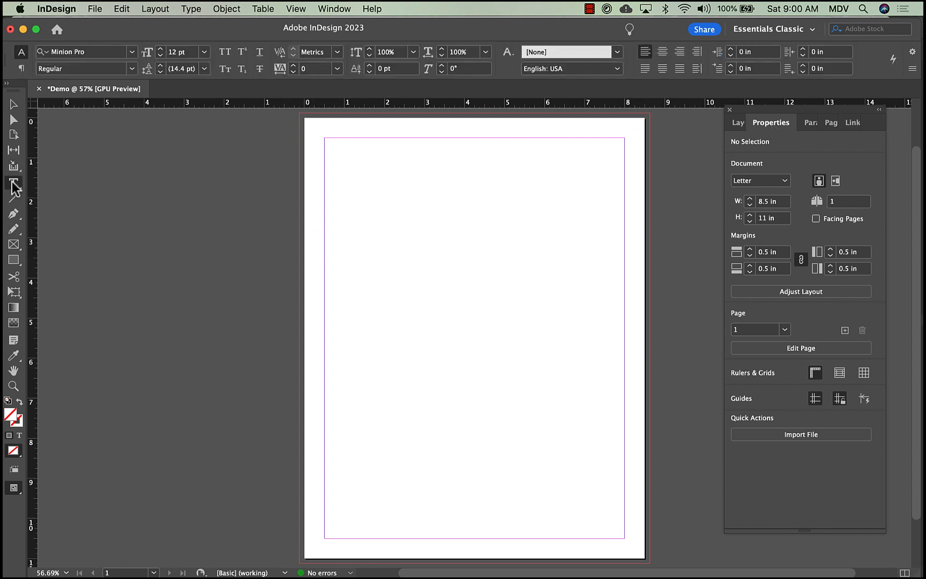
pyautogui.moveTo(346, 202); pyautogui.dragTo(519, 271)
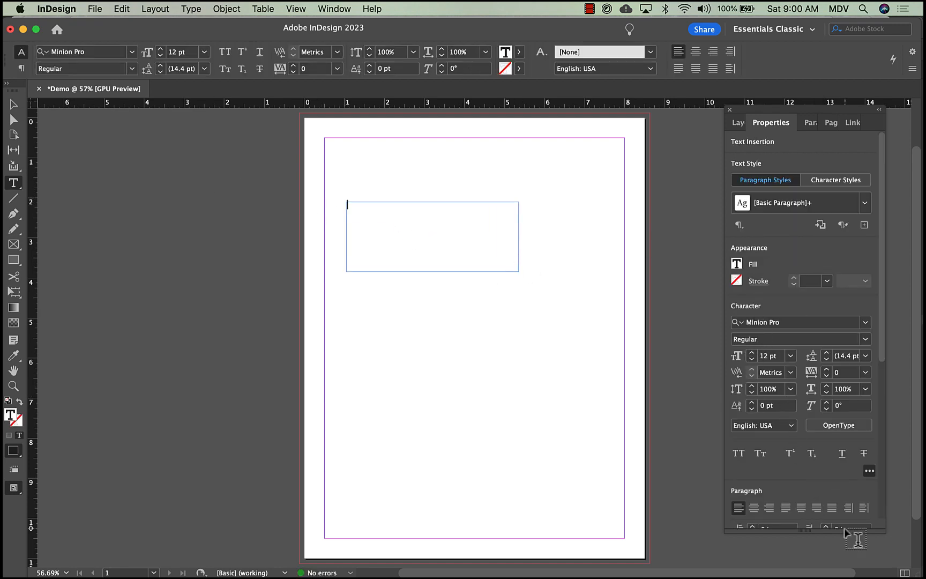
# - Examine the Properties options for the active text insertion point, for the selected text frame, and with nothing selected
pyautogui.moveTo(883, 364); pyautogui.dragTo(894, 489)
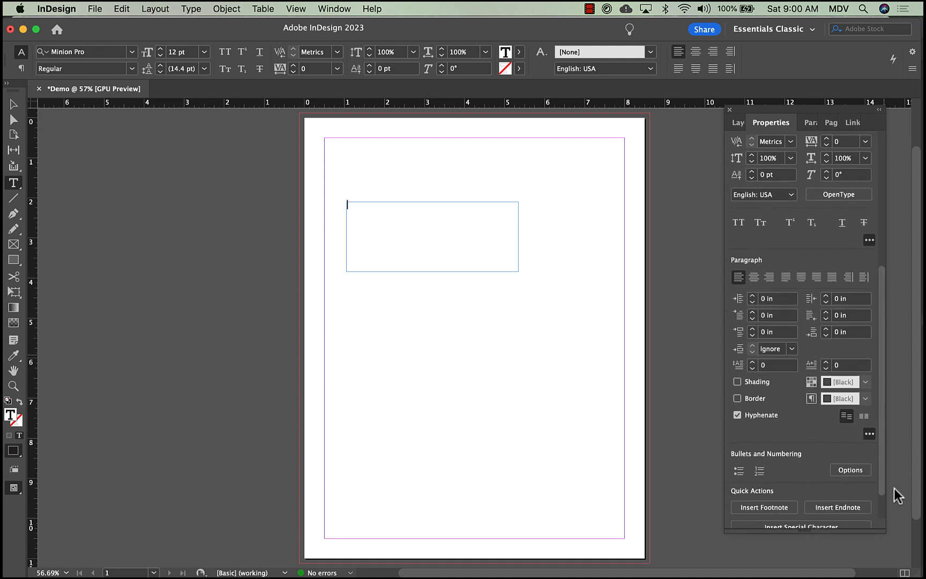
pyautogui.click(14, 104)
pyautogui.scroll(-3, 786, 411)
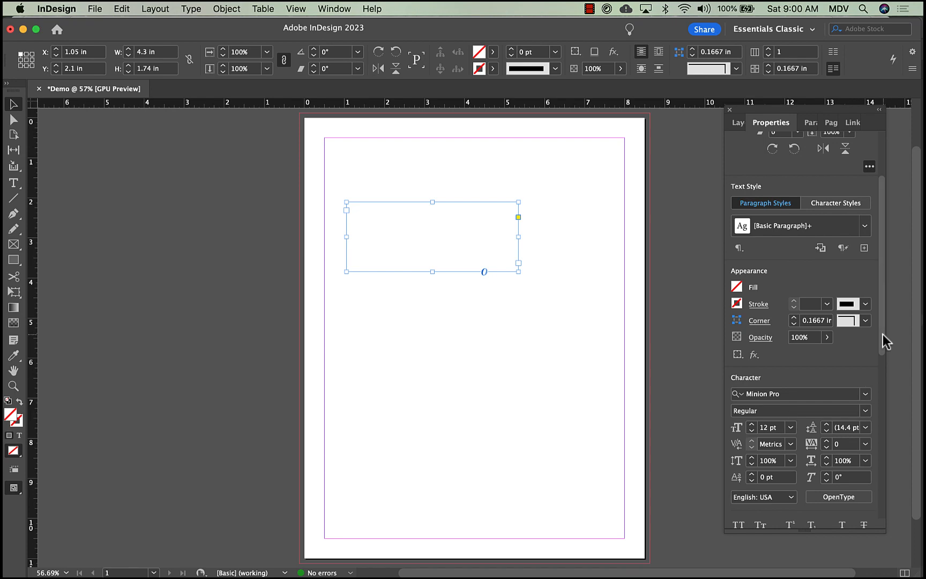
pyautogui.moveTo(882, 334); pyautogui.dragTo(889, 505)
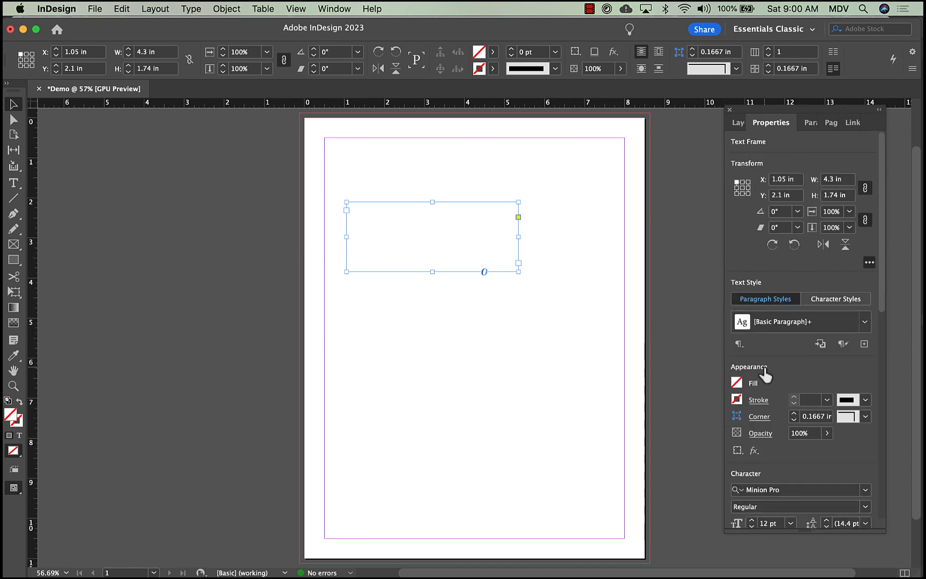
pyautogui.click(363, 351)
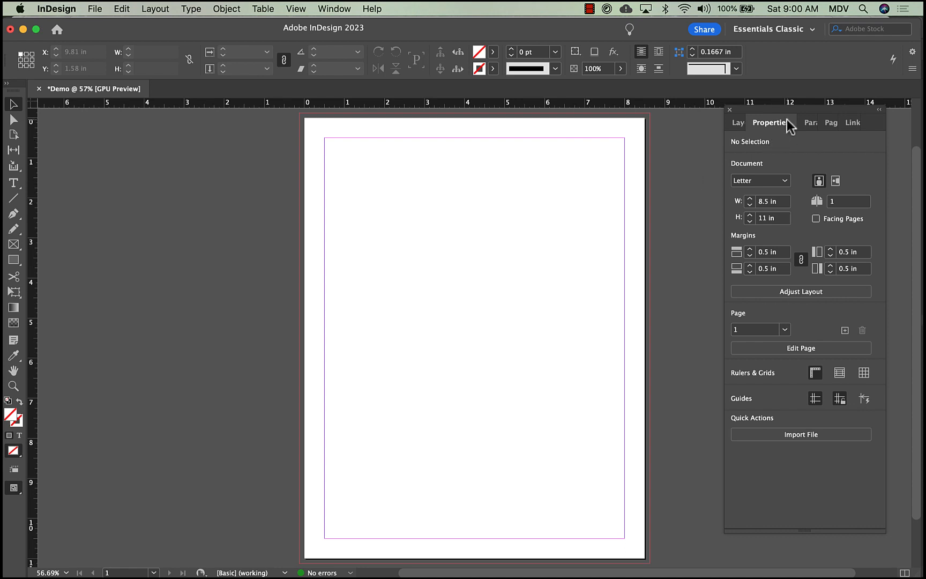
# - Separate Properties, Paragraph Styles and Links from their shared group into individual floating panels
pyautogui.moveTo(788, 123); pyautogui.dragTo(618, 206)
pyautogui.moveTo(776, 122); pyautogui.dragTo(417, 214)
pyautogui.moveTo(817, 125); pyautogui.dragTo(424, 270)
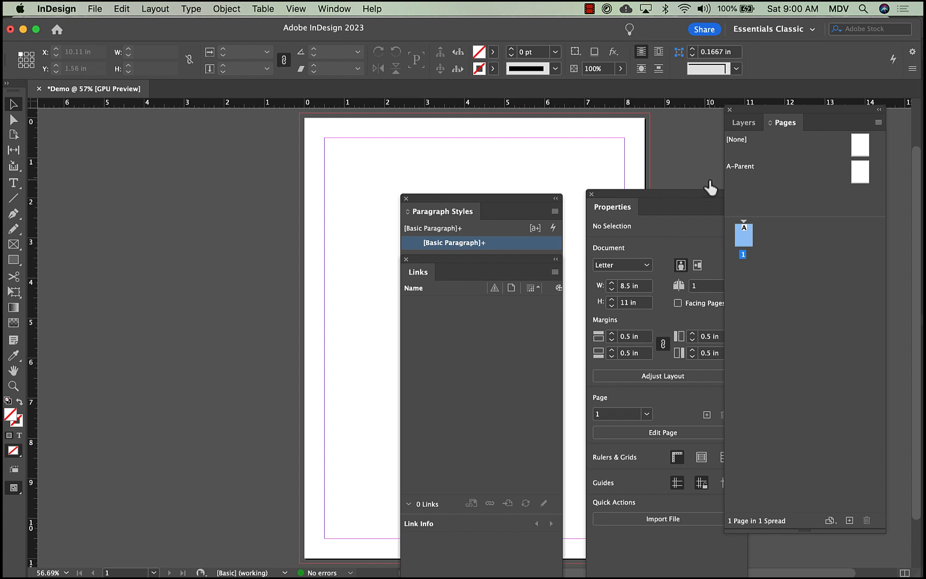
# - Undo the text frame's deletion and regroup Paragraph Styles, Links and Properties with Layers and Pages
pyautogui.press('super+z')
pyautogui.moveTo(443, 198); pyautogui.dragTo(823, 122)
pyautogui.moveTo(432, 256); pyautogui.dragTo(842, 127)
pyautogui.moveTo(637, 194); pyautogui.dragTo(825, 122)
pyautogui.click(459, 403)
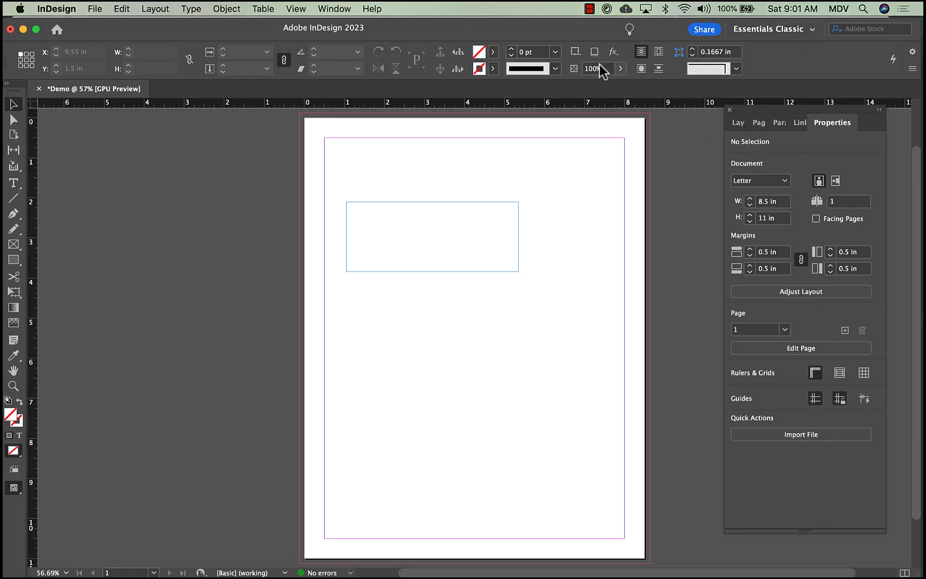
# - Switch to the Essentials workspace, move Properties clear of the page, and select the text frame to show its options
pyautogui.click(810, 29)
pyautogui.click(783, 85)
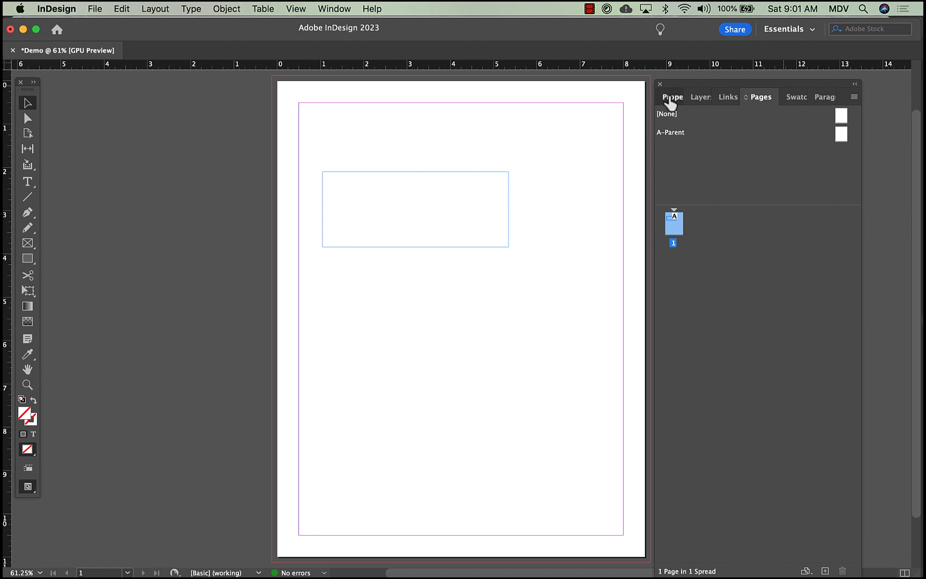
pyautogui.click(669, 98)
pyautogui.moveTo(688, 85); pyautogui.dragTo(748, 81)
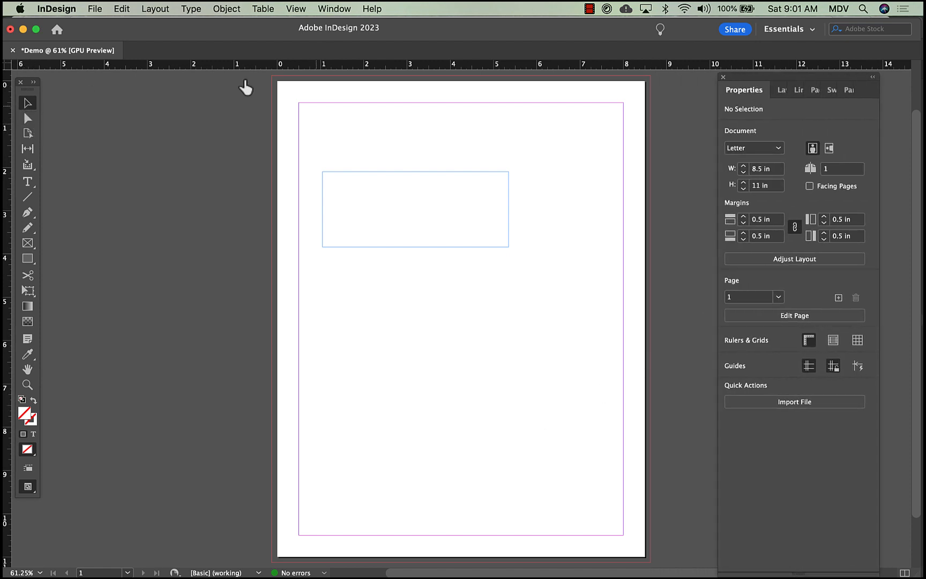
pyautogui.click(484, 235)
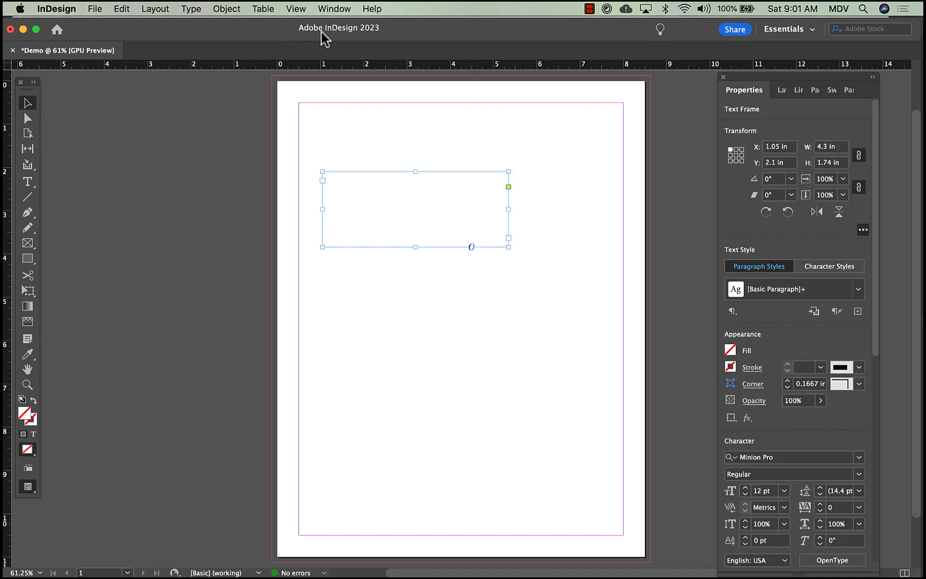
# - Switch the workspace to Essentials Classic and then Typography, moving the floating Properties panel clear of the docked panels
pyautogui.click(816, 33)
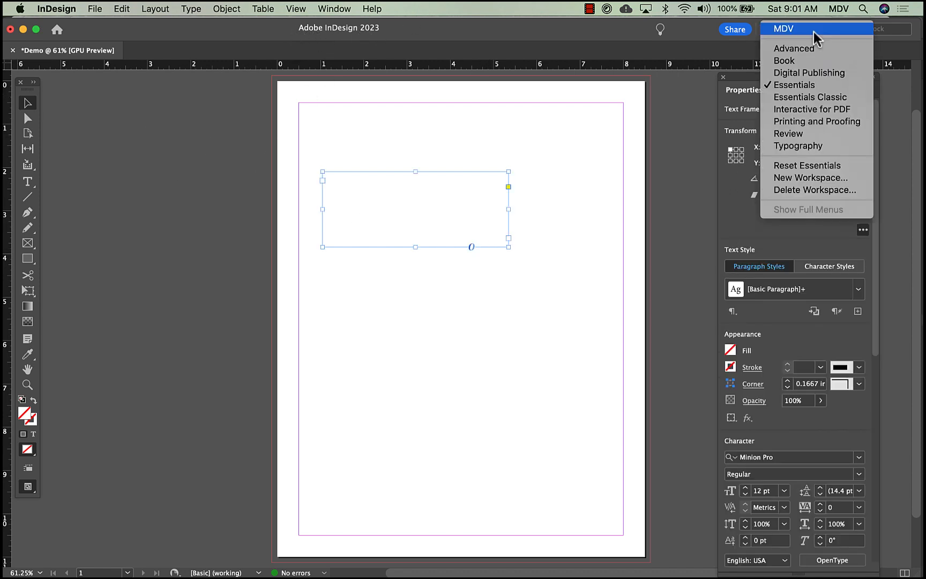
pyautogui.click(813, 99)
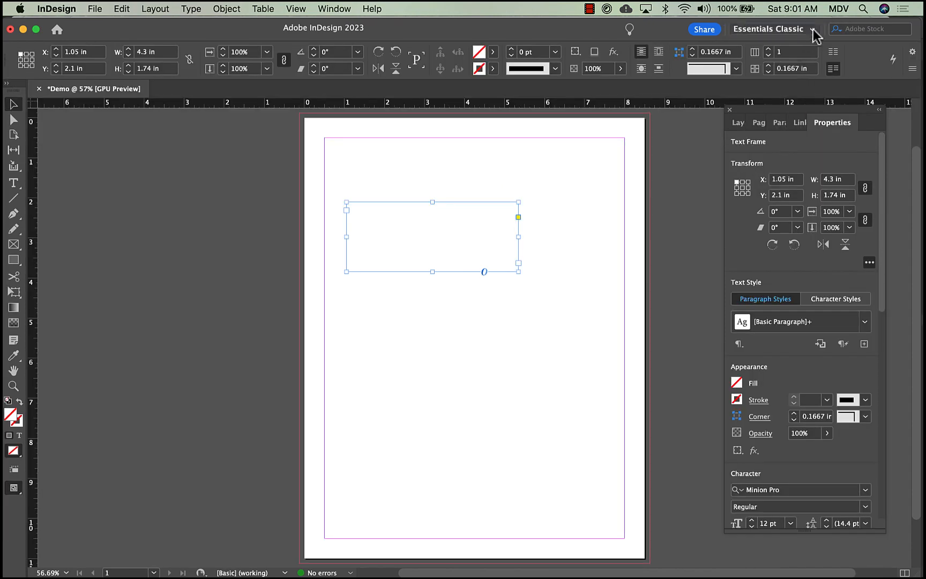
pyautogui.click(811, 30)
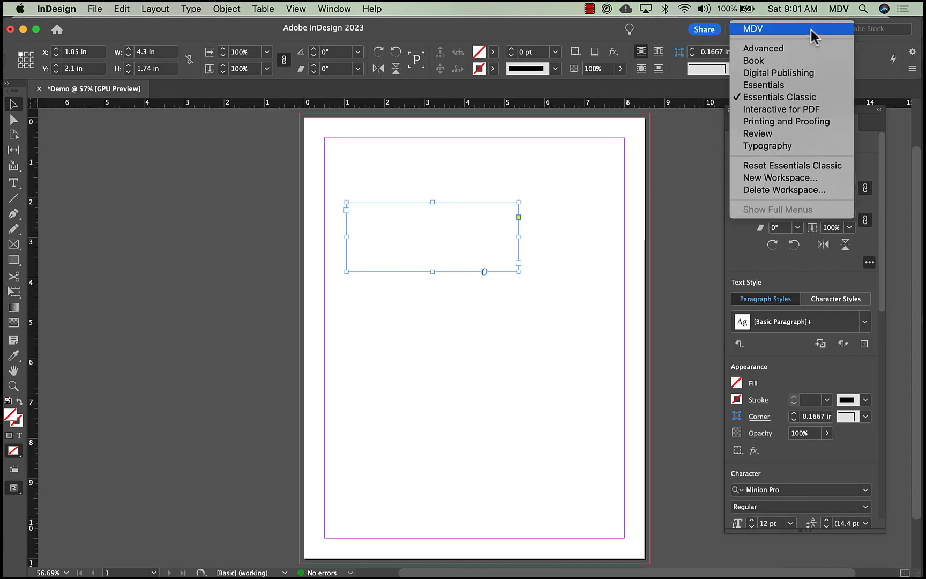
pyautogui.click(773, 150)
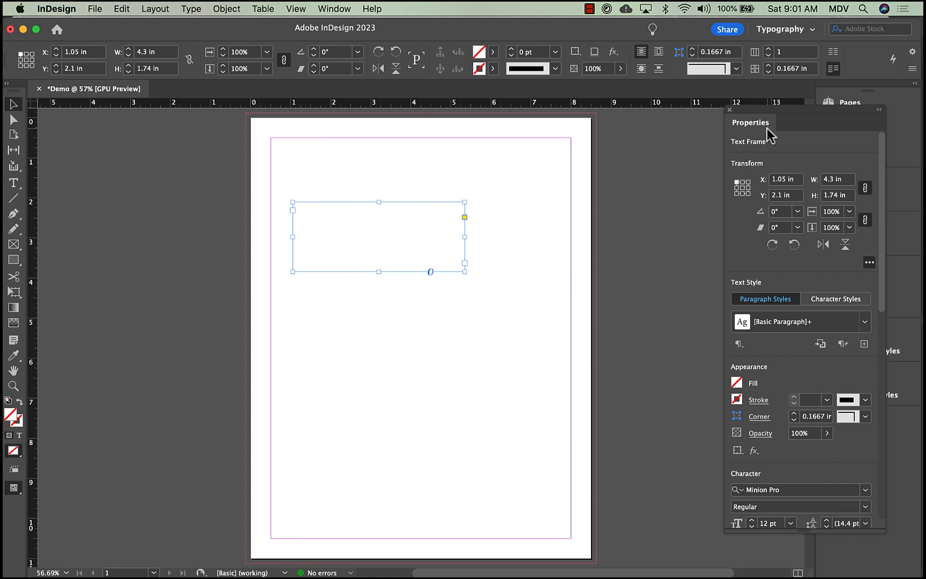
pyautogui.moveTo(786, 108); pyautogui.dragTo(695, 111)
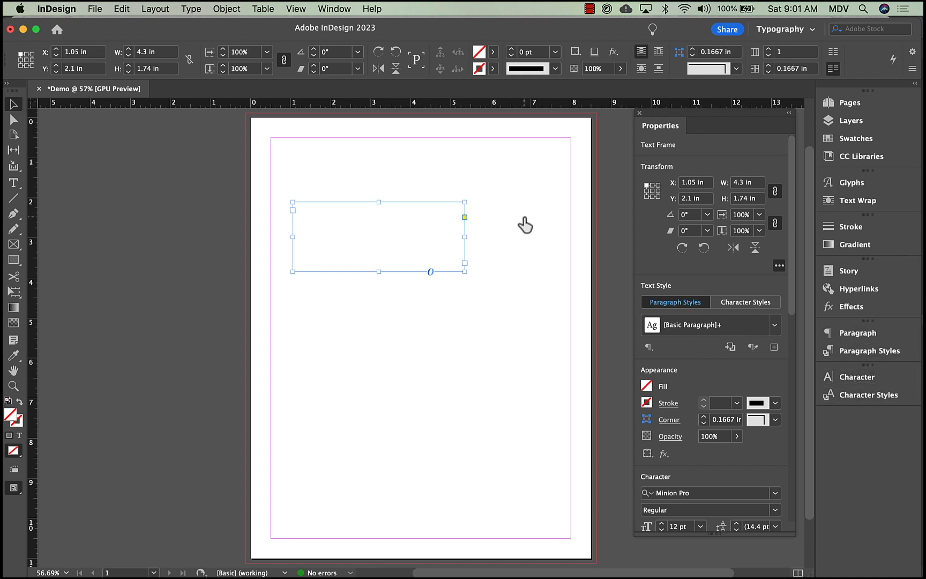
# - Switch to the Interactive for PDF workspace and close the Sample Buttons And Forms library
pyautogui.click(812, 29)
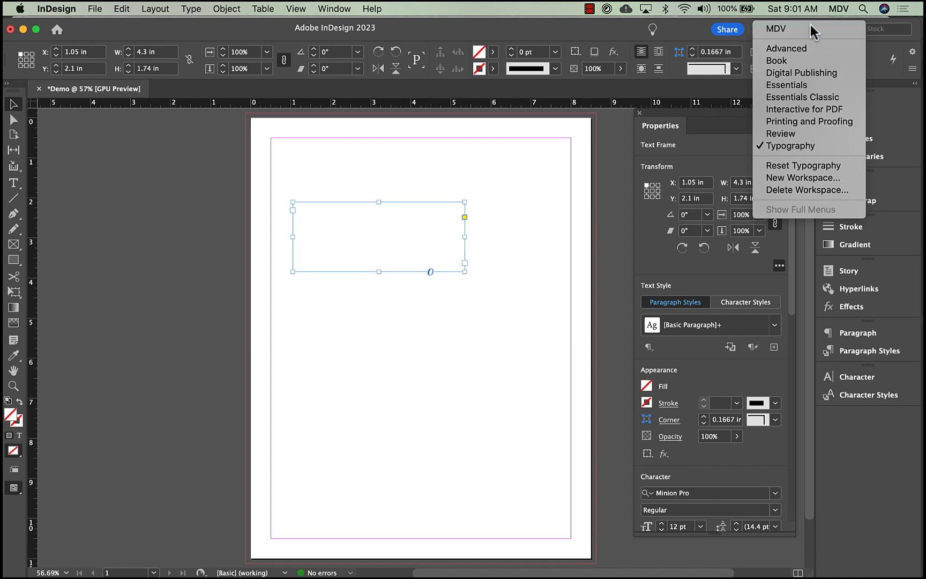
pyautogui.click(784, 110)
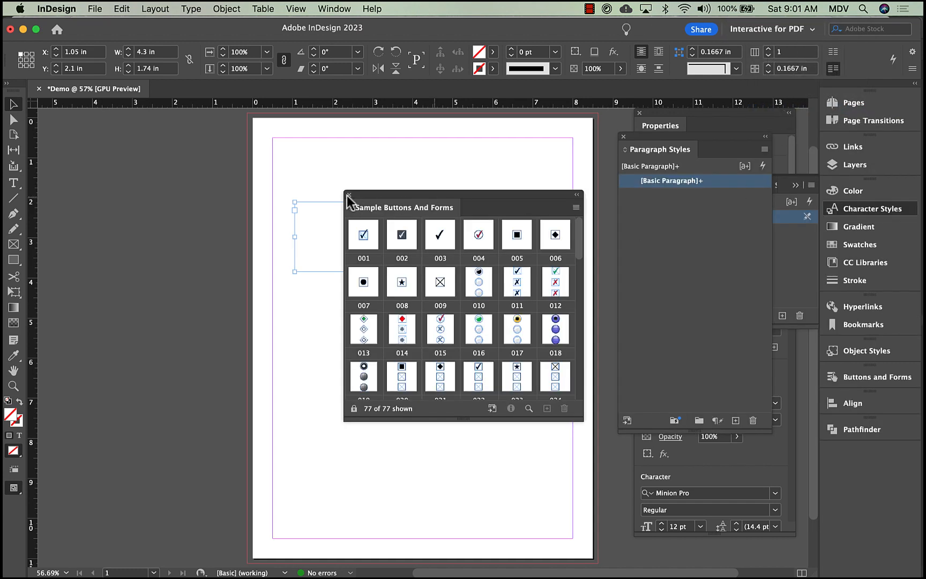
pyautogui.click(348, 195)
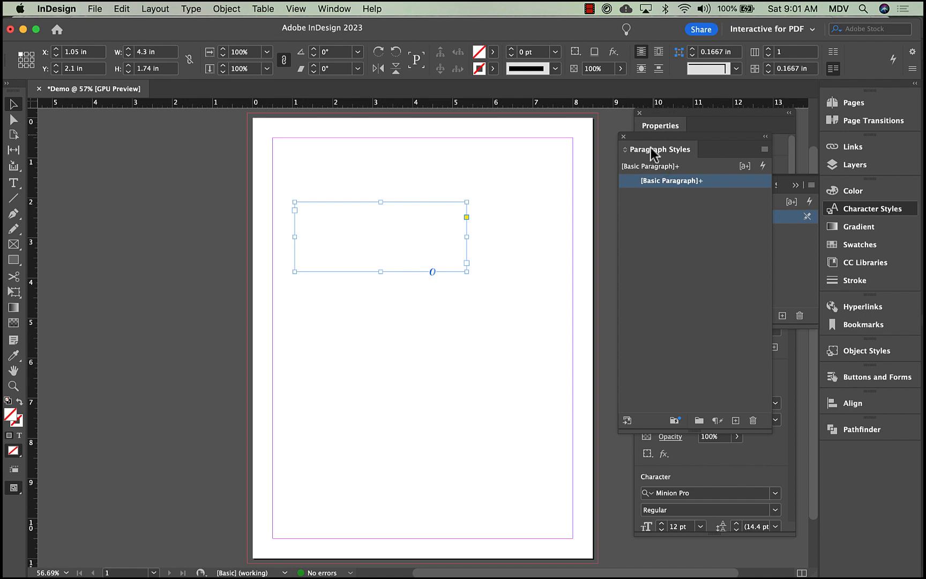
# - Group Paragraph Styles and Character Styles with Properties, collapse the expanded Stroke panel, and view each grouped panel
pyautogui.moveTo(651, 150); pyautogui.dragTo(707, 127)
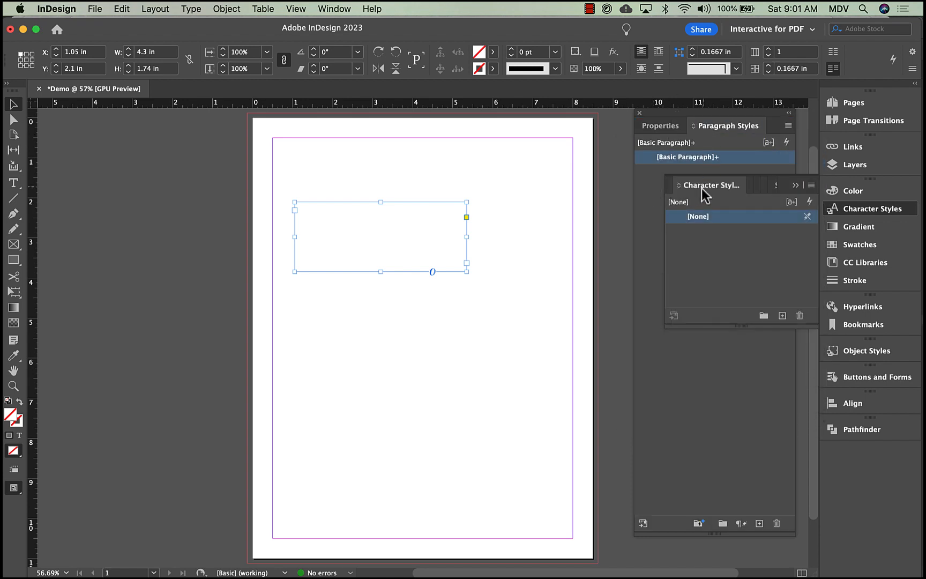
pyautogui.moveTo(702, 184)
pyautogui.mouseDown()
pyautogui.moveTo(723, 136)
pyautogui.moveTo(764, 127)
pyautogui.mouseUp()
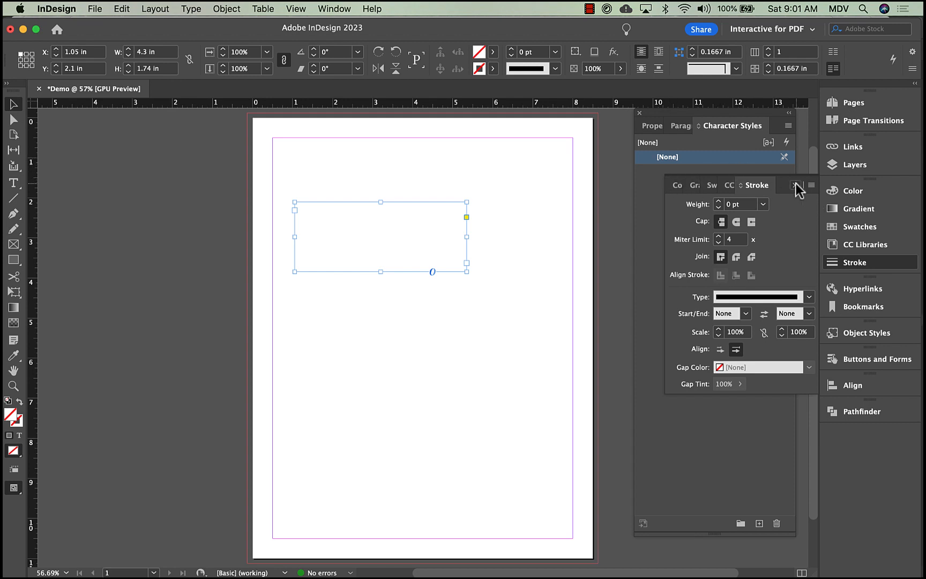
pyautogui.click(795, 184)
pyautogui.click(650, 128)
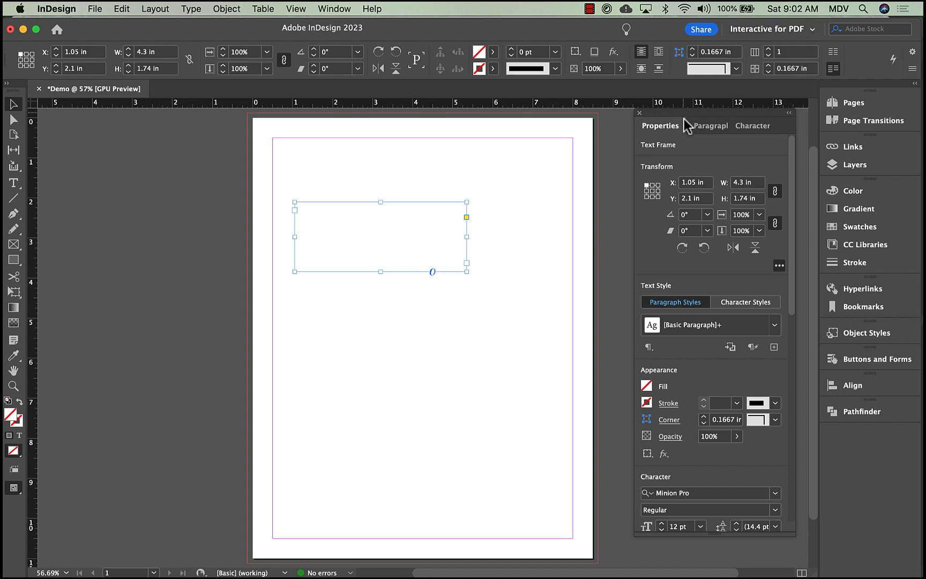
pyautogui.click(703, 128)
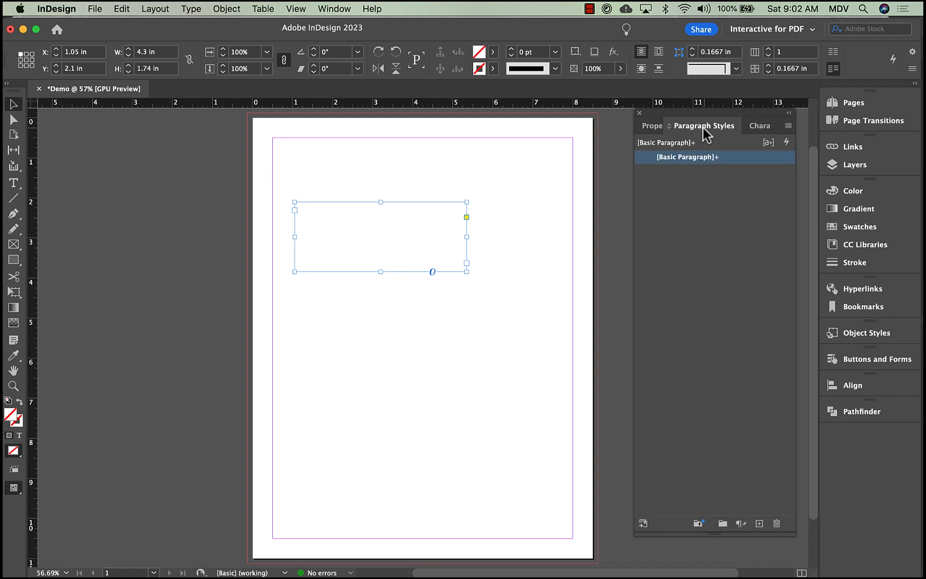
pyautogui.click(760, 127)
pyautogui.click(648, 127)
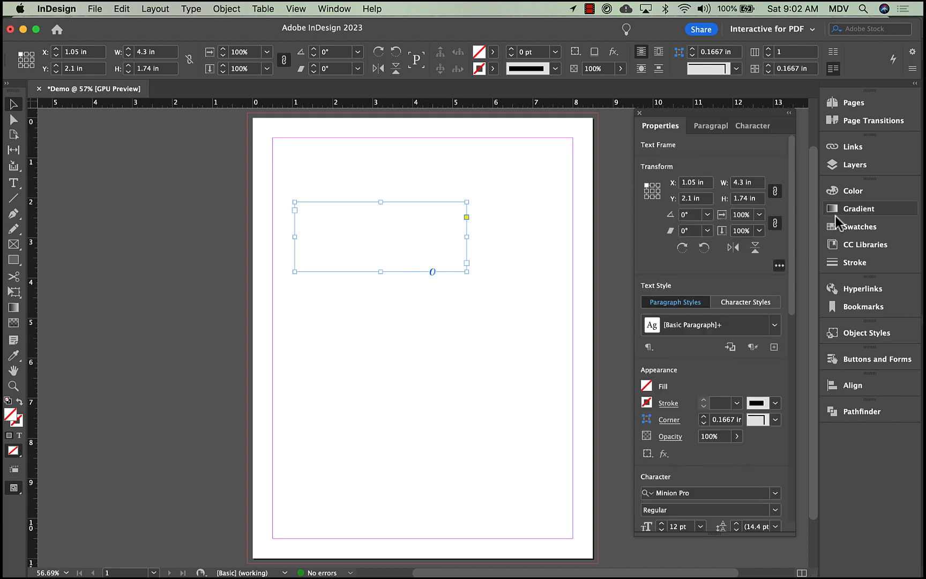
# - Add Swatches and Links to the floating Properties group and bring Properties back to the front
pyautogui.moveTo(853, 231); pyautogui.dragTo(735, 134)
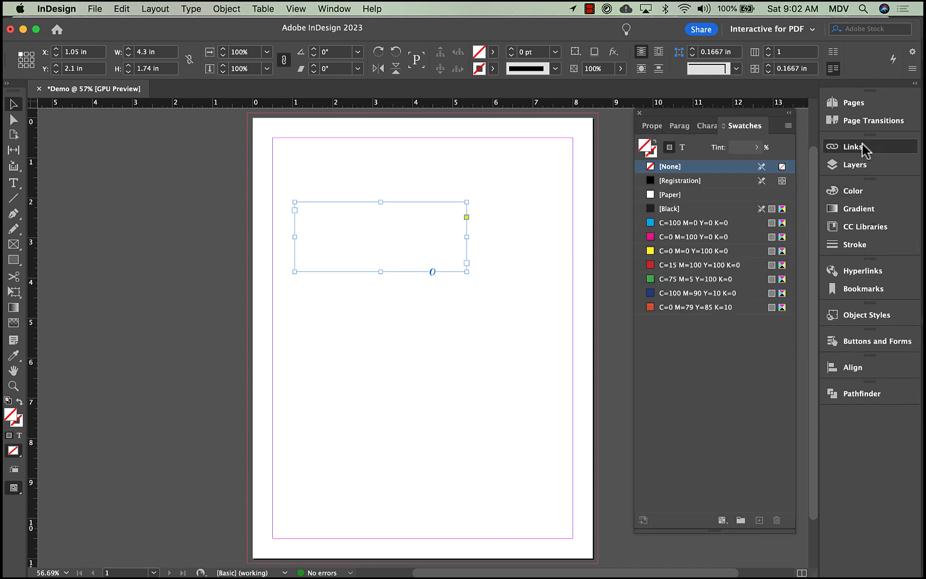
pyautogui.moveTo(862, 146)
pyautogui.mouseDown()
pyautogui.moveTo(740, 142)
pyautogui.moveTo(749, 125)
pyautogui.mouseUp()
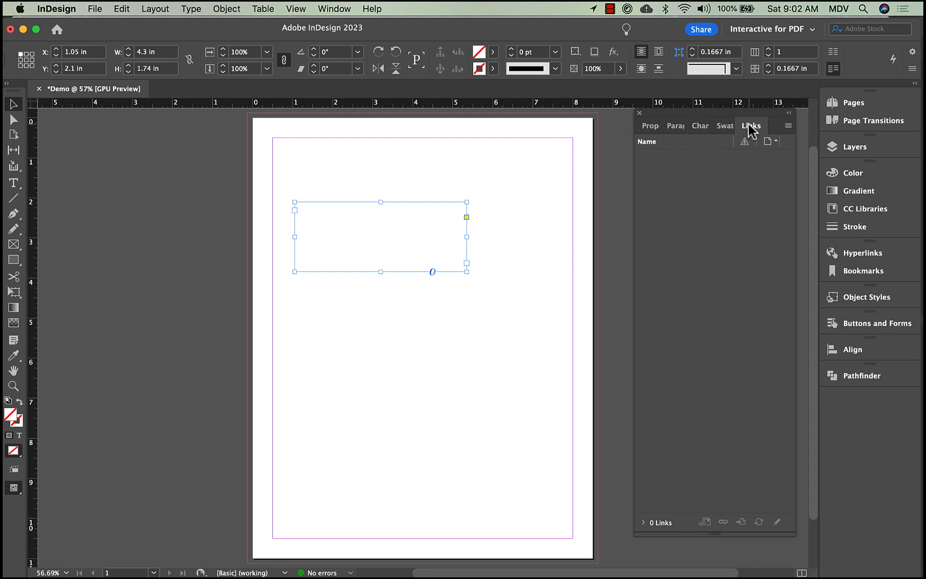
pyautogui.click(648, 132)
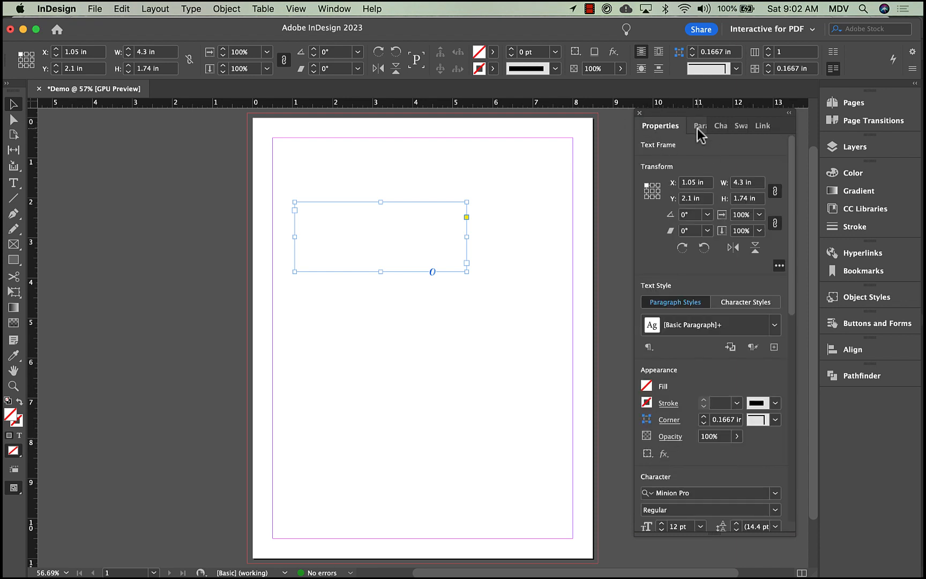
# - Save the current panel arrangement as a workspace named MDV, replacing the existing one, and check the list of workspaces
pyautogui.click(810, 30)
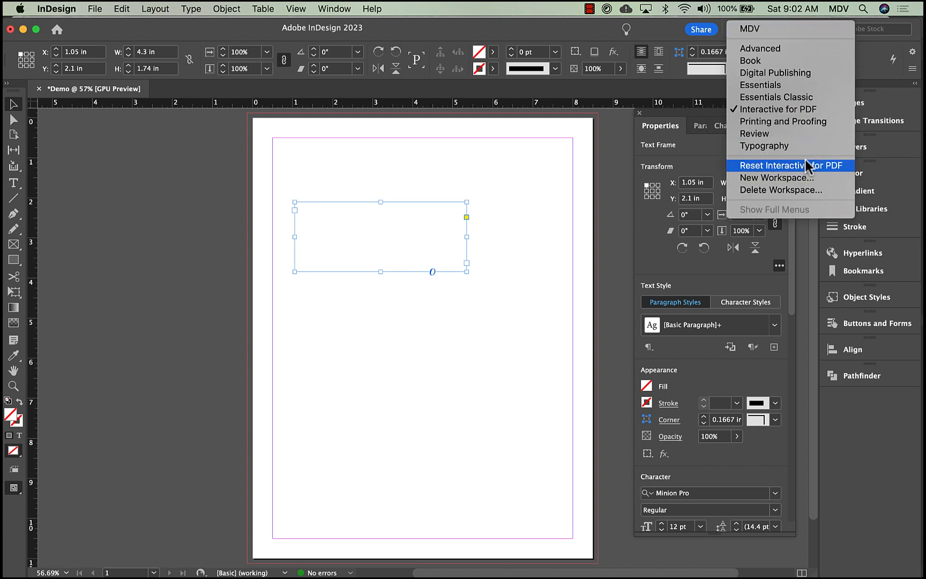
pyautogui.click(794, 178)
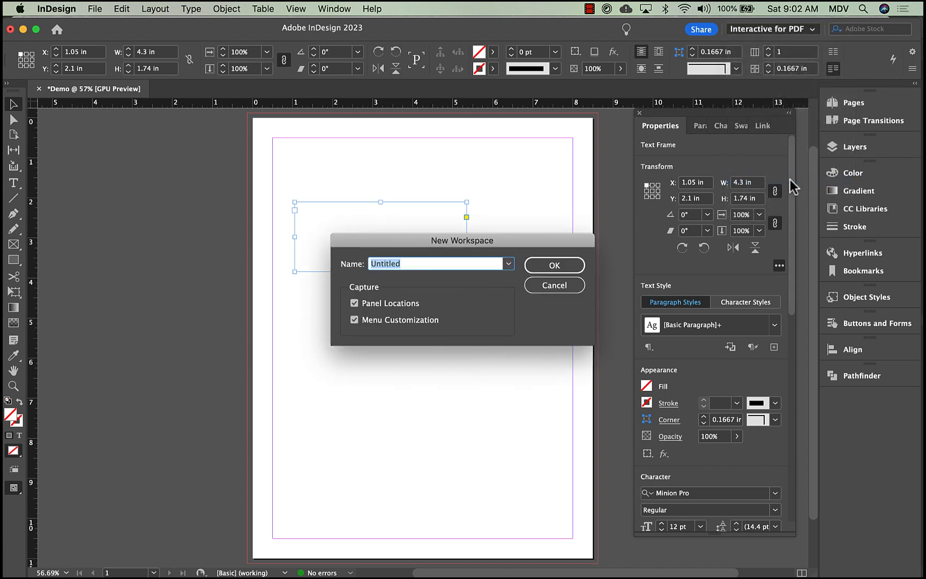
pyautogui.write('MDV')
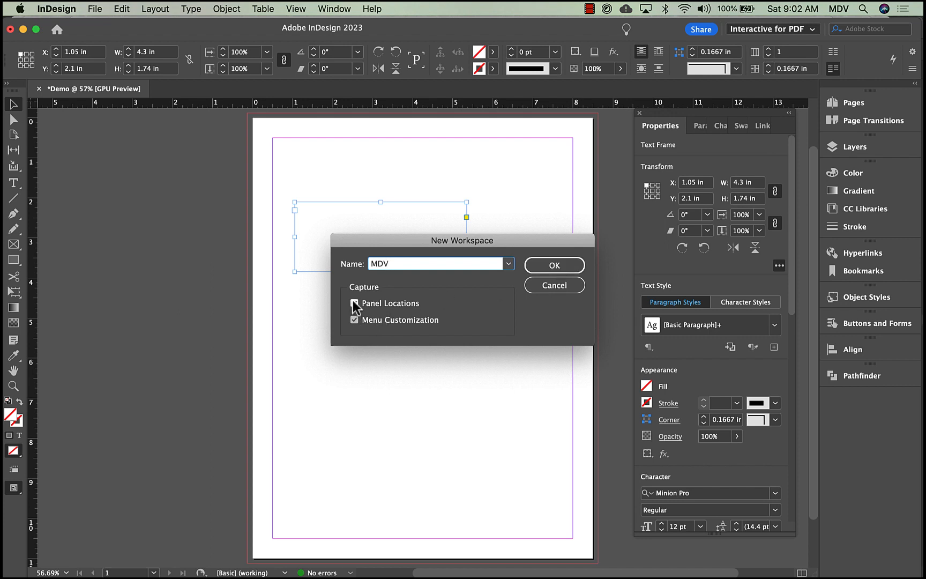
pyautogui.click(557, 265)
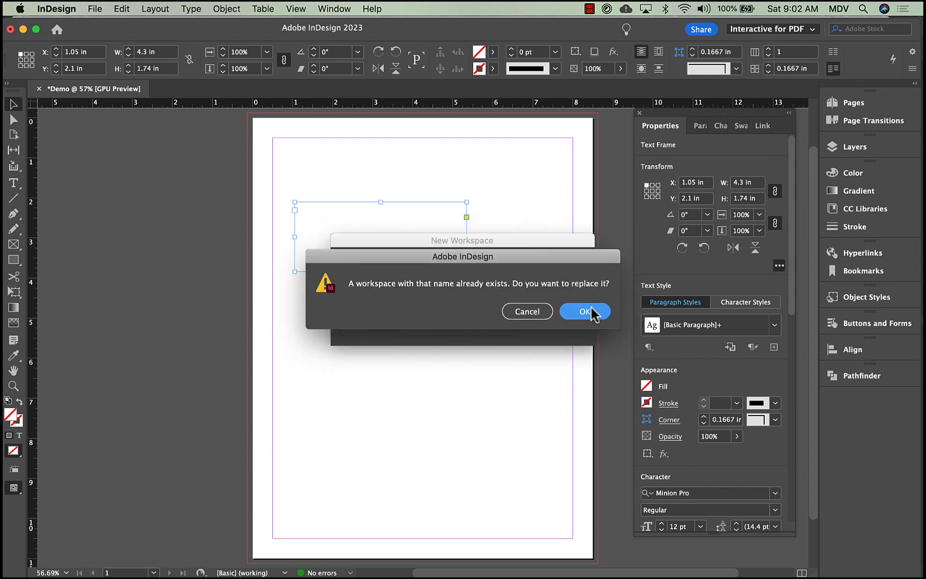
pyautogui.click(591, 313)
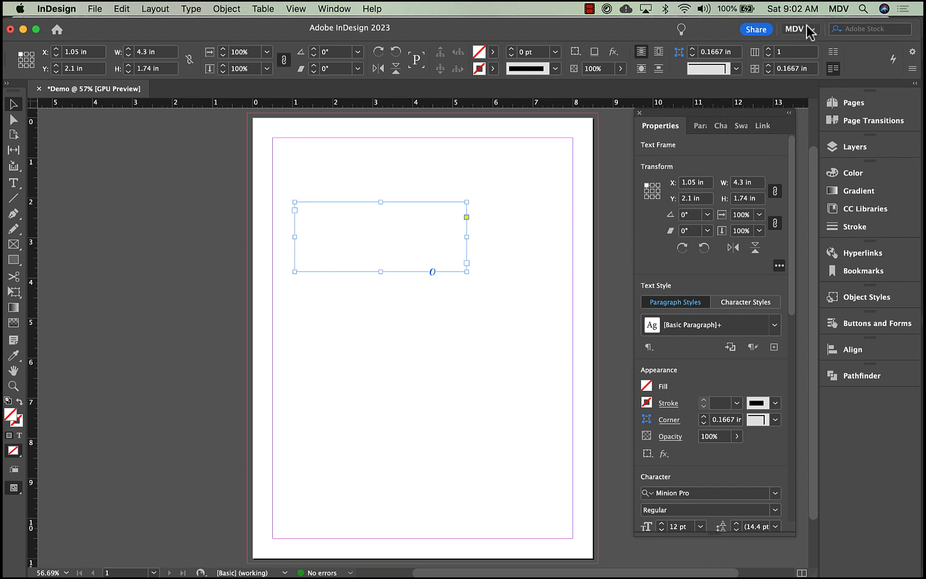
pyautogui.click(807, 29)
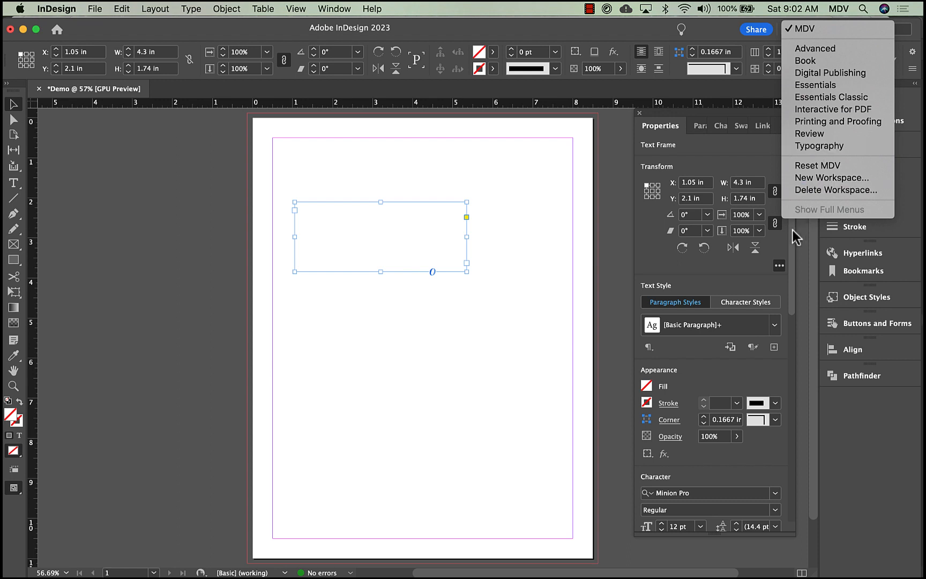
pyautogui.click(471, 356)
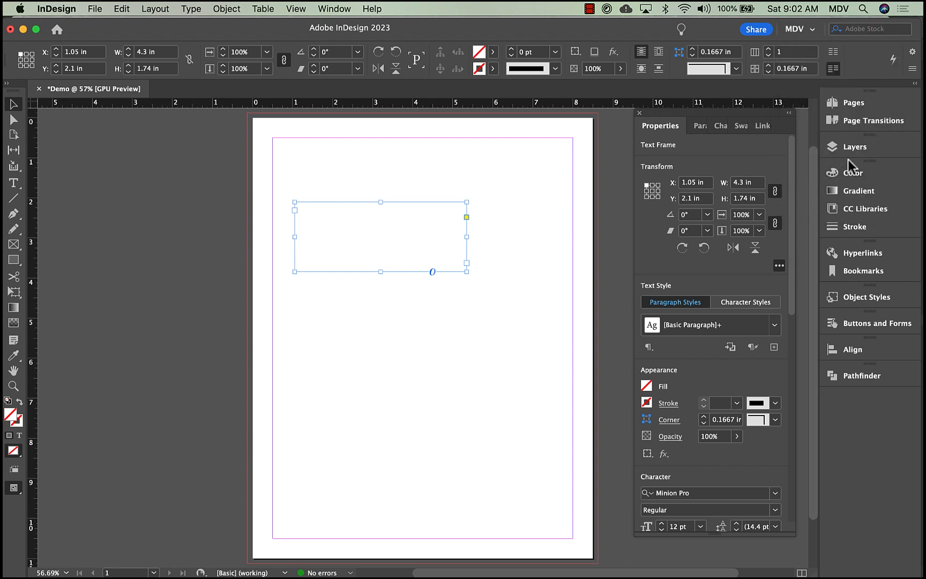
# - Add the Pages panel to the floating Properties group and view its available page commands
pyautogui.moveTo(849, 105); pyautogui.dragTo(714, 124)
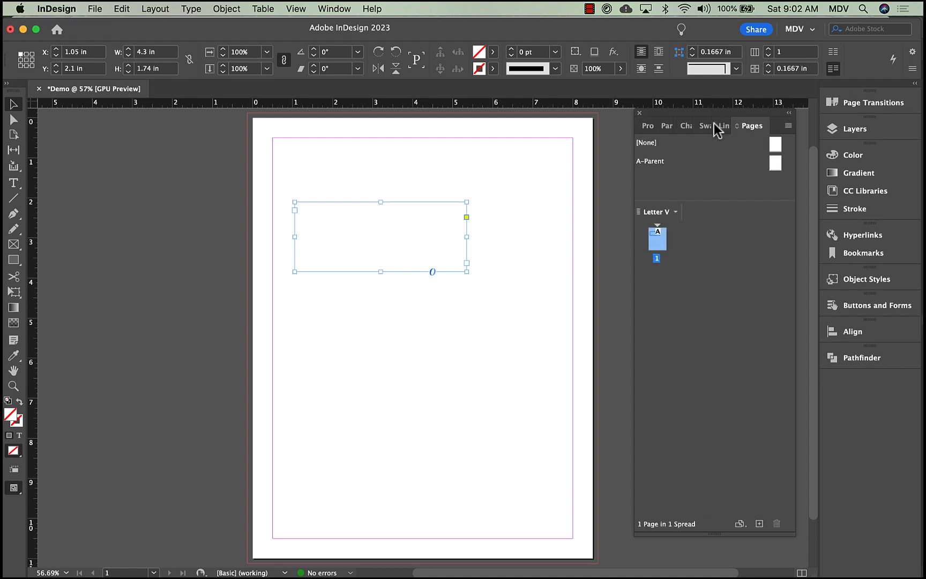
pyautogui.click(526, 292)
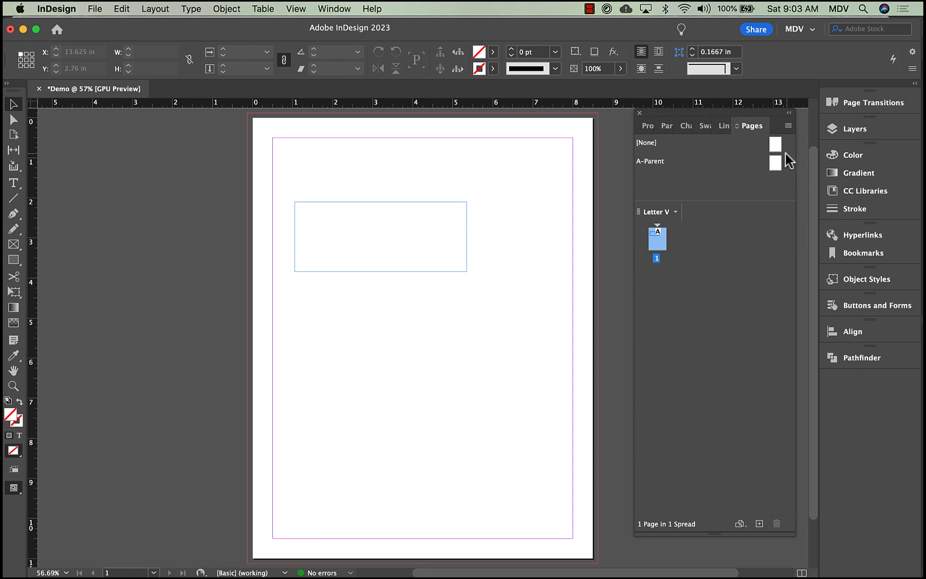
pyautogui.click(788, 126)
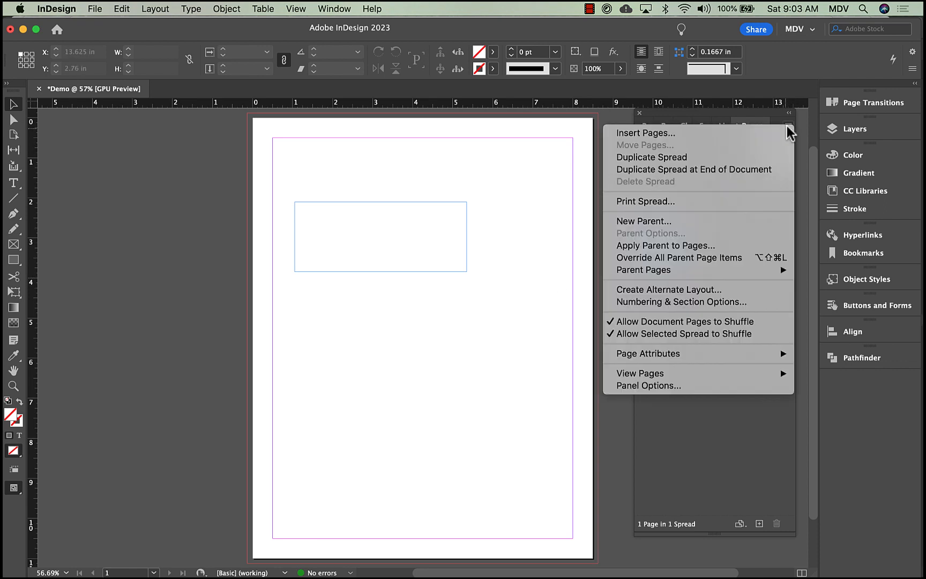
pyautogui.click(423, 399)
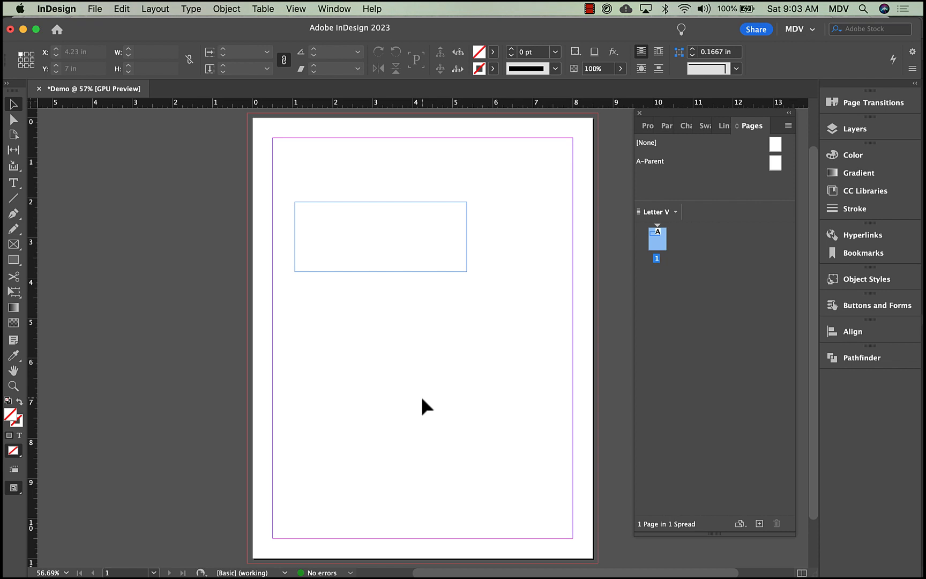
# - Replace the empty text frame with a larger one across the page's upper part, containing the word Type
pyautogui.click(438, 222)
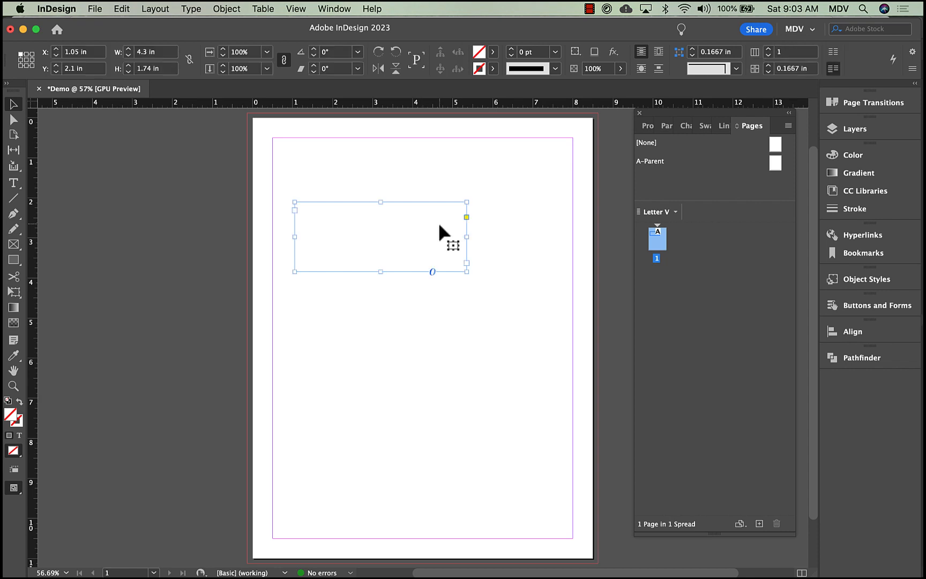
pyautogui.press('Delete')
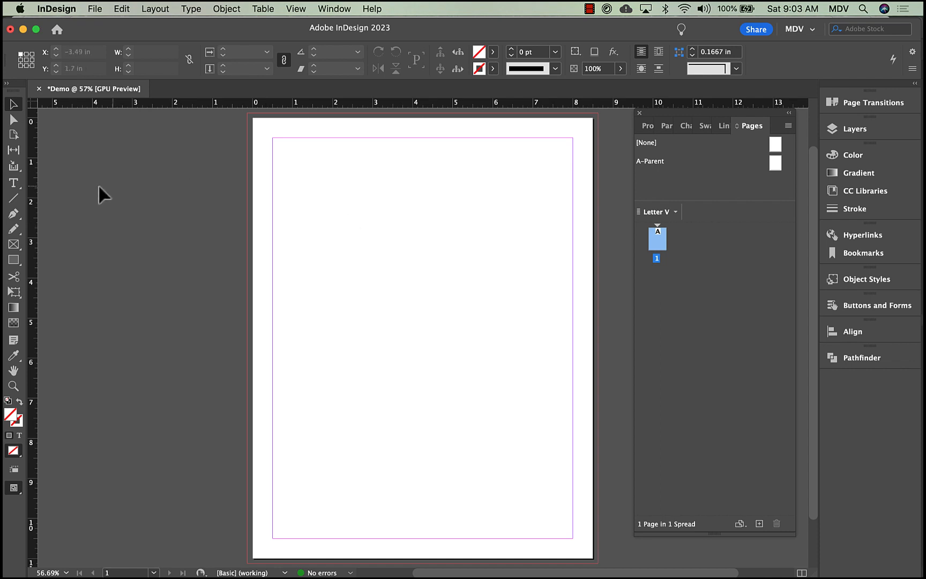
pyautogui.click(13, 183)
pyautogui.moveTo(283, 164); pyautogui.dragTo(541, 308)
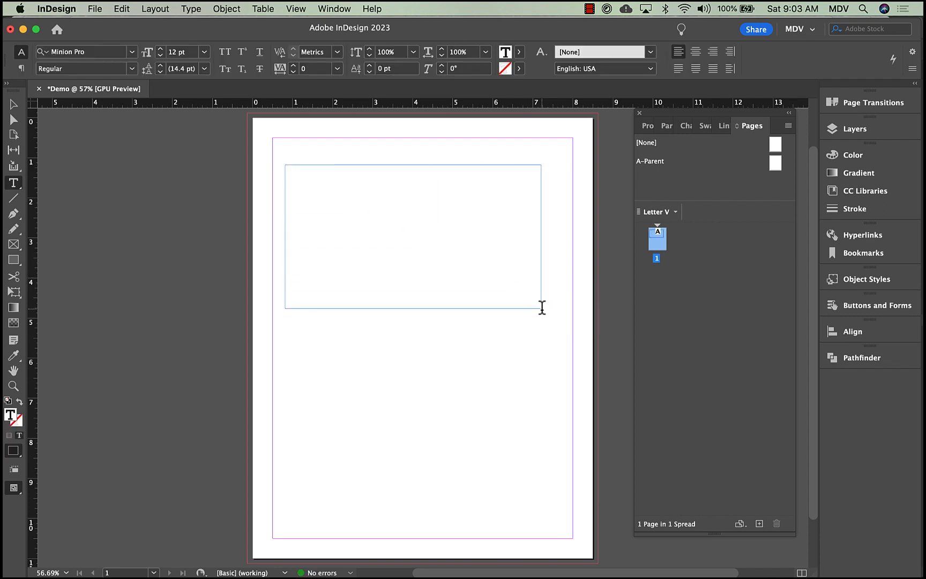
pyautogui.write('Typ')
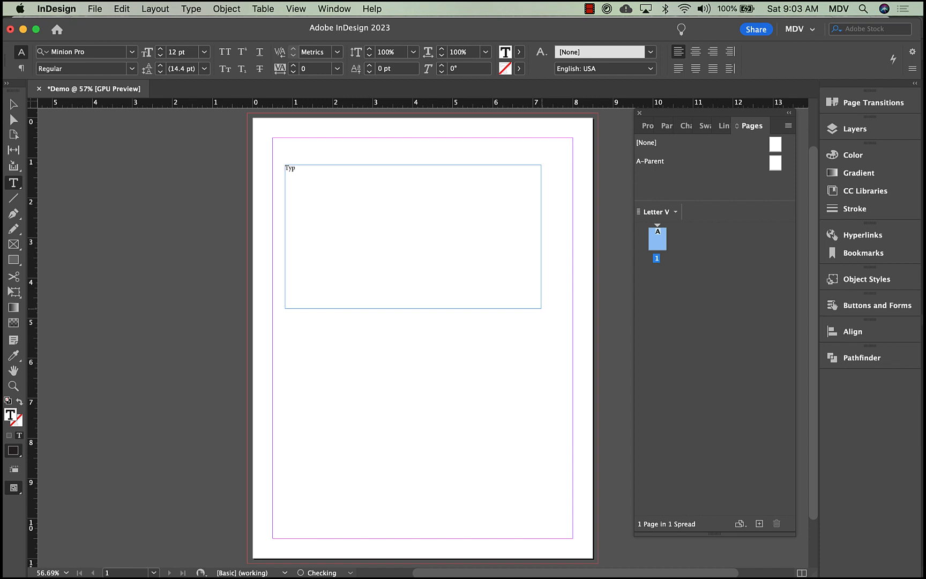
pyautogui.write('e')
# - Enlarge the word Type to 136 pt
pyautogui.press('super+a')
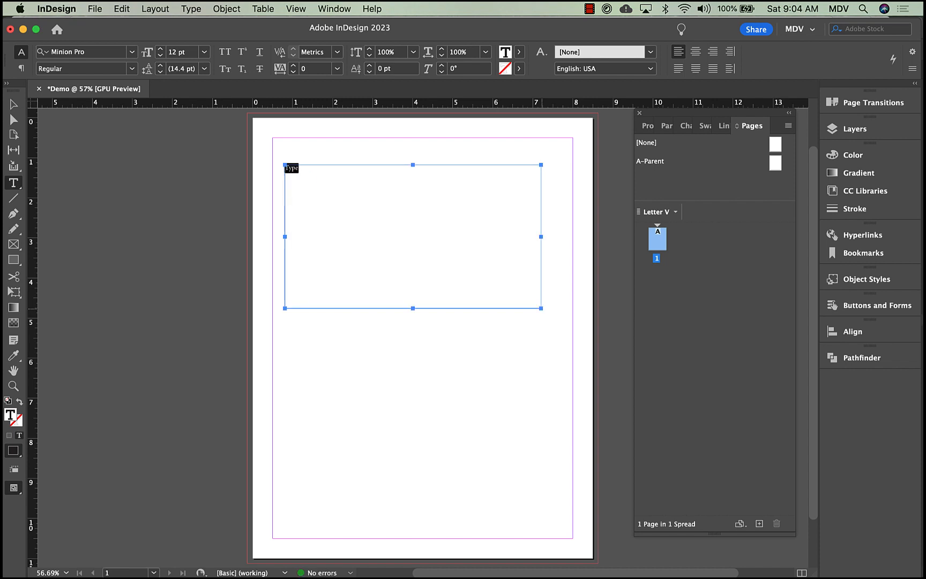
pyautogui.press('super+shift+period')
pyautogui.press('super+shift+period')
pyautogui.press('super+shift+period')
pyautogui.press('super+shift+period')
pyautogui.press('super+shift+period')
pyautogui.press('super+shift+period')
pyautogui.press('super+shift+period')
pyautogui.press('super+shift+period')
pyautogui.press('super+shift+period')
pyautogui.press('super+shift+period')
pyautogui.press('super+shift+period')
pyautogui.press('super+shift+period')
pyautogui.press('super+shift+period')
pyautogui.press('super+shift+period')
pyautogui.press('super+shift+period')
pyautogui.press('super+shift+period')
pyautogui.press('super+shift+period')
pyautogui.press('super+shift+period')
pyautogui.press('super+shift+period')
pyautogui.press('super+shift+period')
pyautogui.press('super+shift+period')
pyautogui.press('super+shift+period')
pyautogui.press('super+shift+period')
pyautogui.press('super+shift+period')
pyautogui.press('super+shift+period')
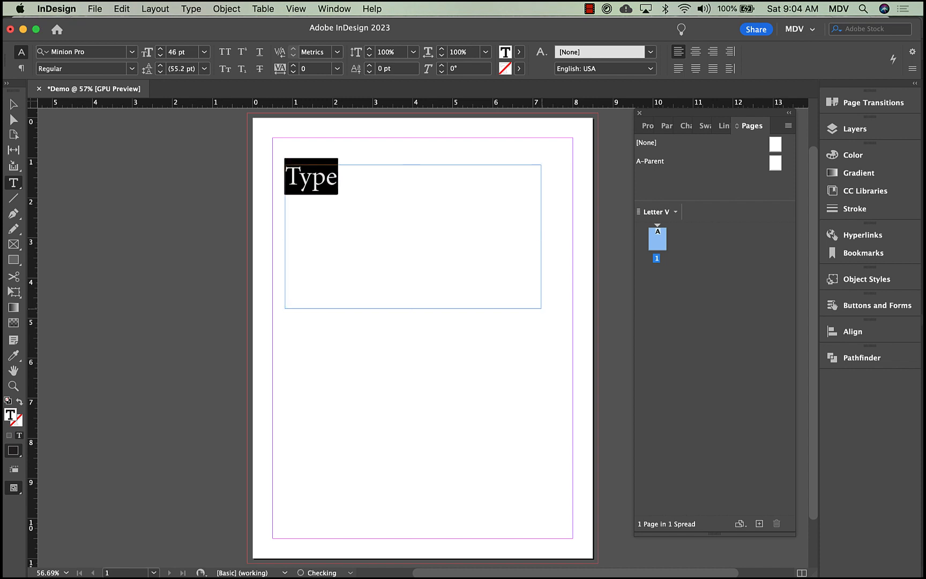
pyautogui.press('super+shift+period')
pyautogui.press('super+shift+period')
pyautogui.press('super+shift+period')
pyautogui.press('super+shift+period')
pyautogui.press('super+shift+period')
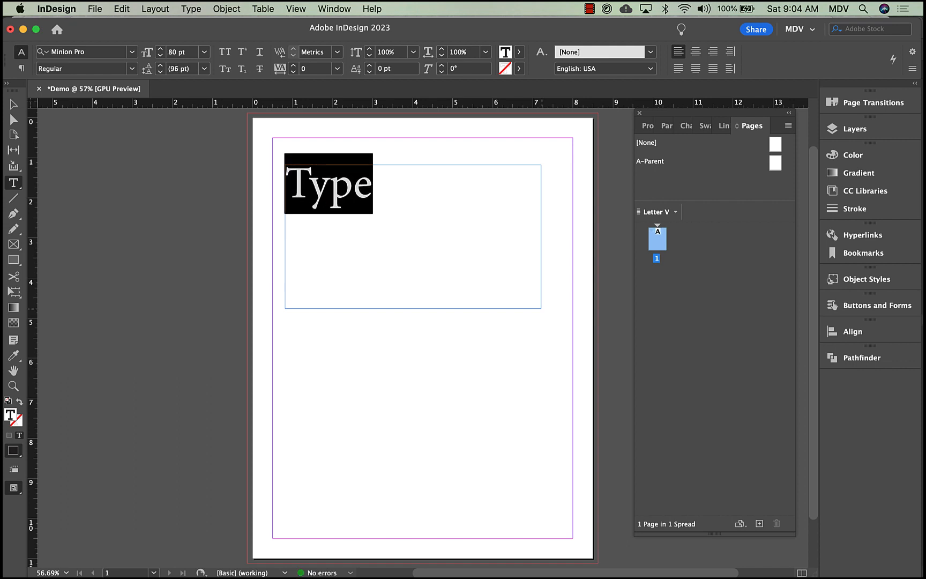
pyautogui.press('super+shift+period')
pyautogui.press('super+shift+period')
pyautogui.press('super+shift+period')
pyautogui.press('super+shift+period')
pyautogui.press('super+shift+period')
pyautogui.press('super+shift+period')
pyautogui.press('super+shift+period')
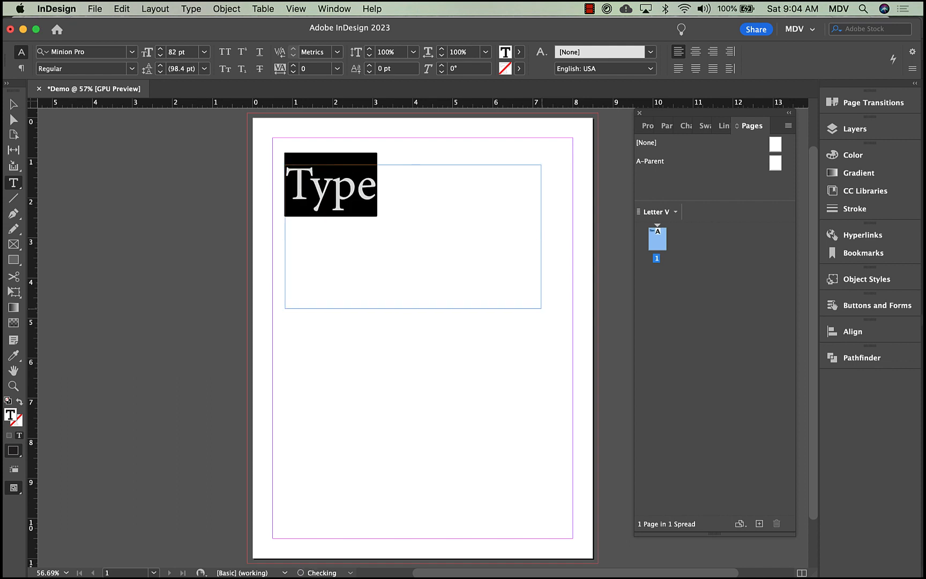
pyautogui.press('super+shift+period')
pyautogui.press('super+shift+period')
pyautogui.press('super+shift+period')
pyautogui.press('super+shift+period')
pyautogui.press('super+shift+period')
pyautogui.press('super+shift+period')
pyautogui.press('super+shift+period')
pyautogui.press('super+shift+period')
pyautogui.press('super+shift+period')
pyautogui.press('super+shift+period')
pyautogui.press('super+shift+period')
pyautogui.press('super+shift+period')
pyautogui.press('super+shift+period')
pyautogui.press('super+shift+period')
pyautogui.press('super+shift+period')
pyautogui.press('super+shift+period')
pyautogui.press('super+shift+period')
pyautogui.press('super+shift+period')
pyautogui.press('super+shift+period')
pyautogui.press('super+shift+period')
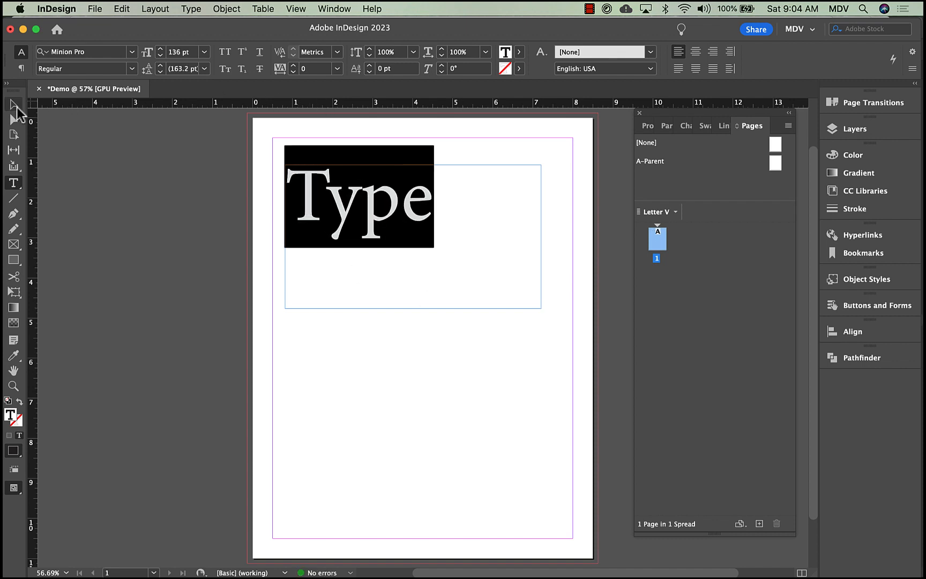
# - Resize only the text frame to about 4.32 by 2.2 in, and scale frame and text together to about 6.96 by 3.54 in
pyautogui.click(14, 105)
pyautogui.moveTo(541, 308); pyautogui.dragTo(490, 364)
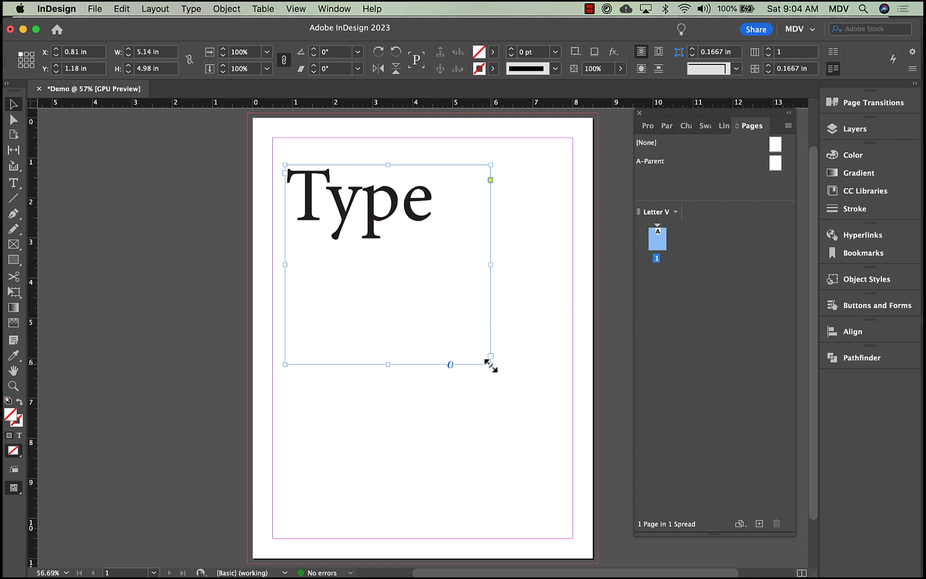
pyautogui.moveTo(491, 364); pyautogui.dragTo(492, 283)
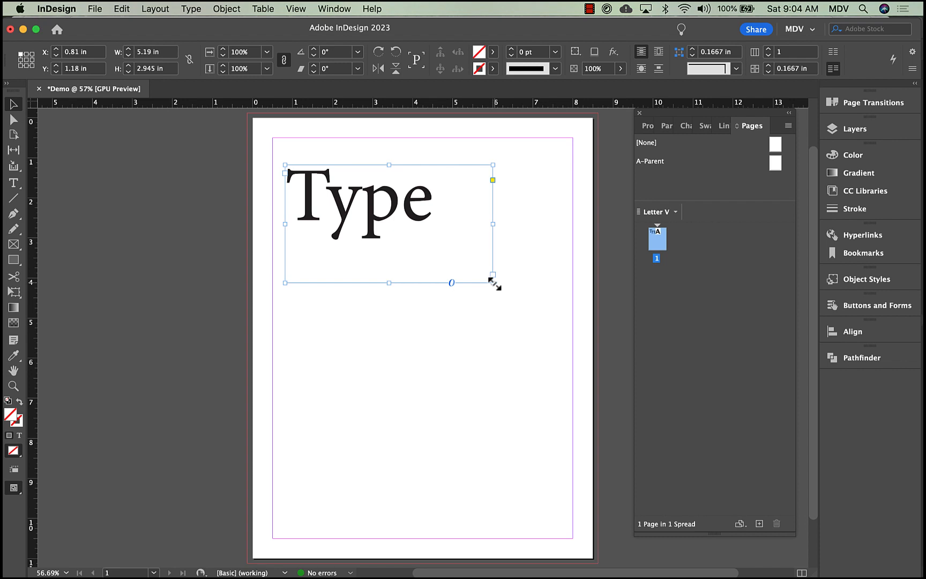
pyautogui.moveTo(492, 283); pyautogui.dragTo(458, 254)
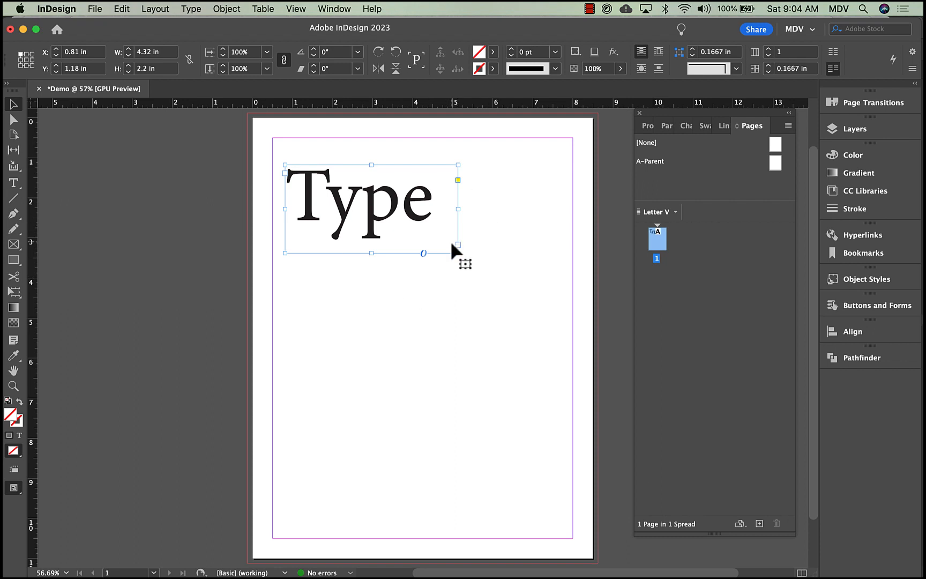
pyautogui.moveTo(453, 246); pyautogui.dragTo(518, 309)
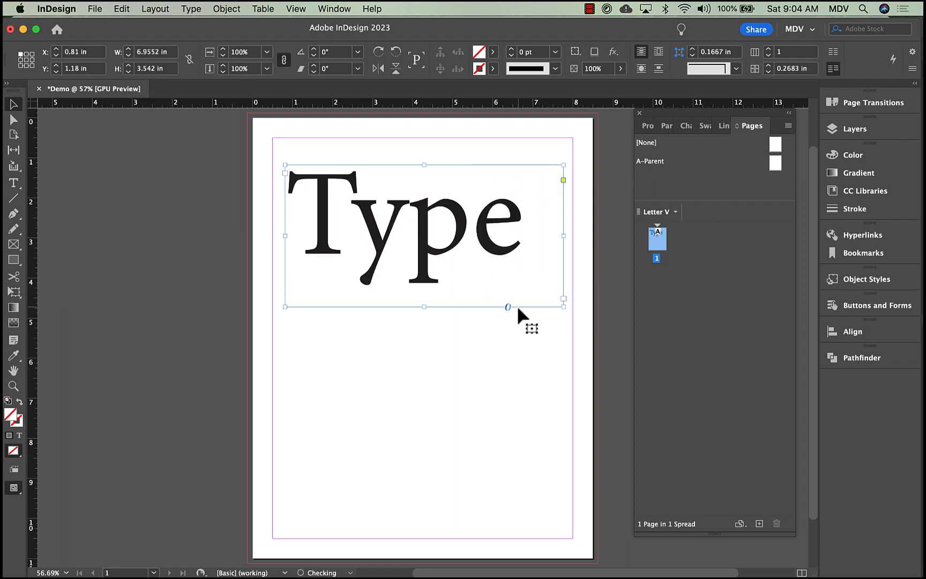
# - Show the Properties of the selected word Type, and return to the Selection tool
pyautogui.tripleClick(430, 251)
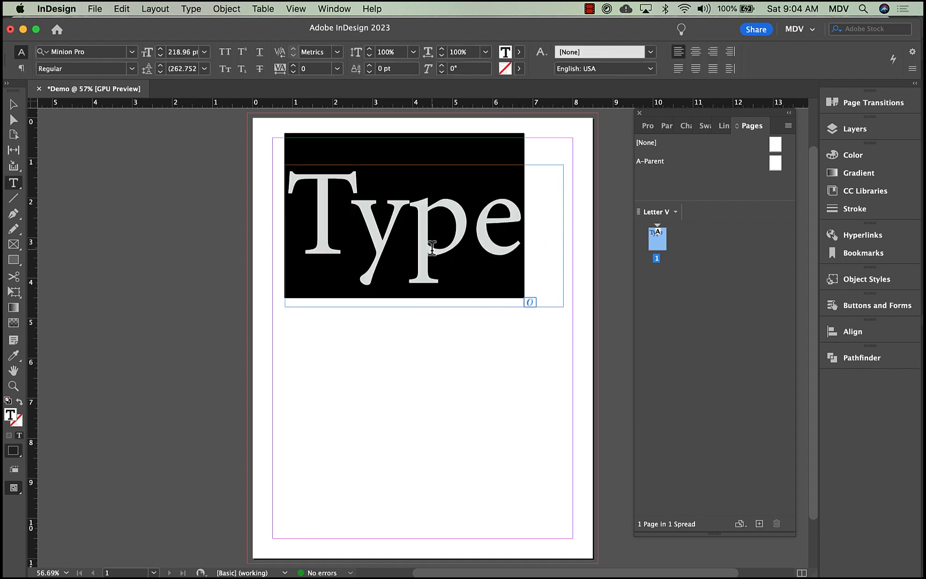
pyautogui.click(647, 125)
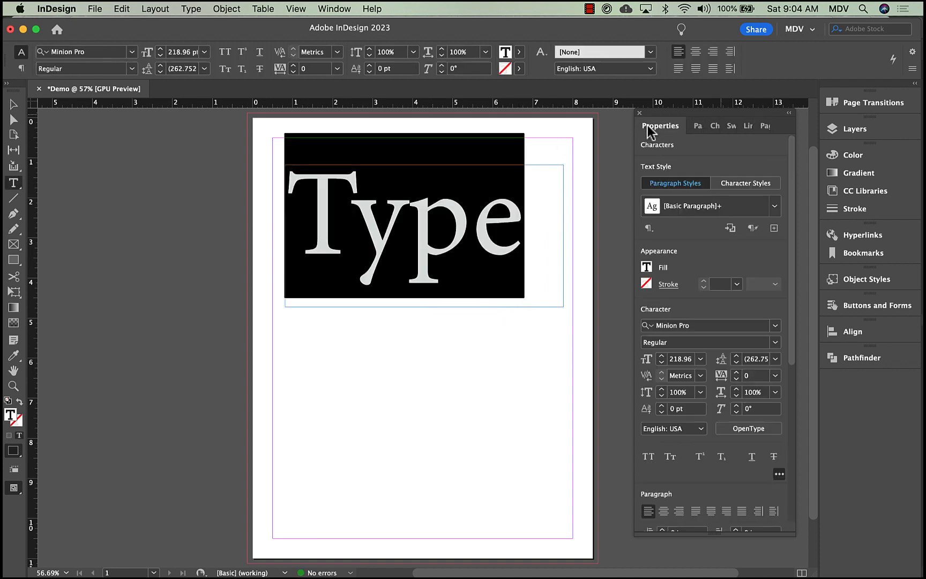
pyautogui.click(13, 104)
pyautogui.doubleClick(438, 235)
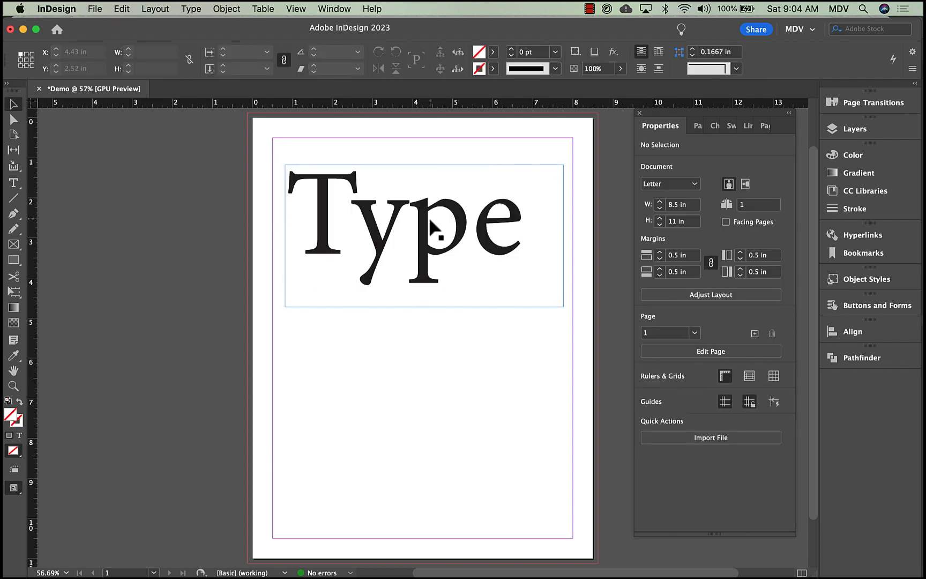
# - Fill the word Type with the red swatch C=15 M=100 Y=100 K=0 and deselect it
pyautogui.tripleClick(430, 217)
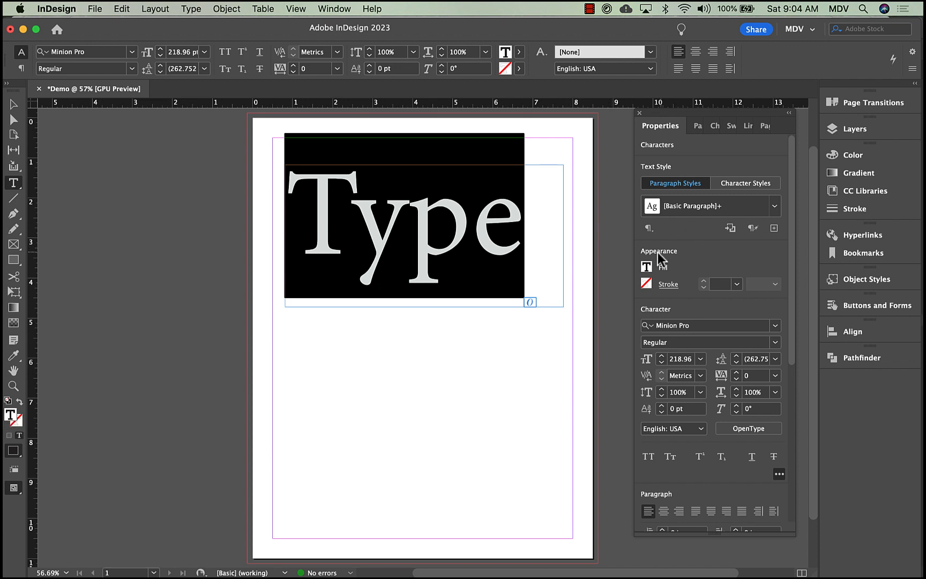
pyautogui.click(520, 53)
pyautogui.click(432, 189)
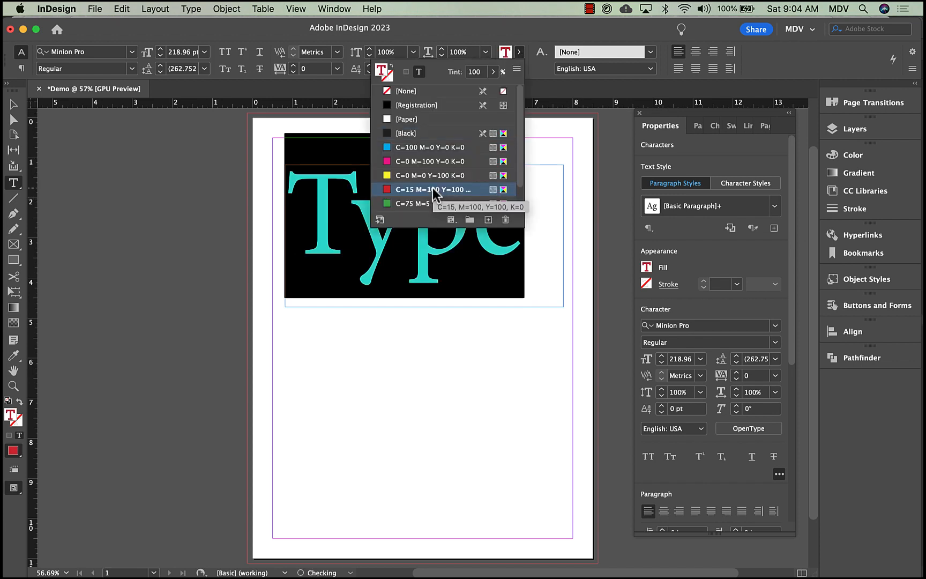
pyautogui.click(16, 107)
pyautogui.click(194, 239)
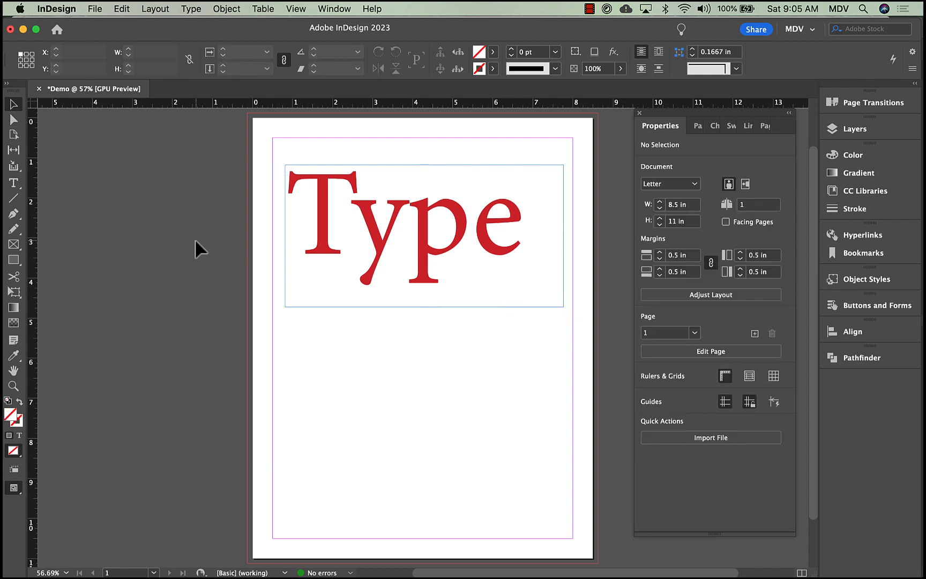
# - With the whole frame selected, make formatting affect the text and fill it with the yellow swatch C=0 M=0 Y=100 K=0
pyautogui.click(502, 270)
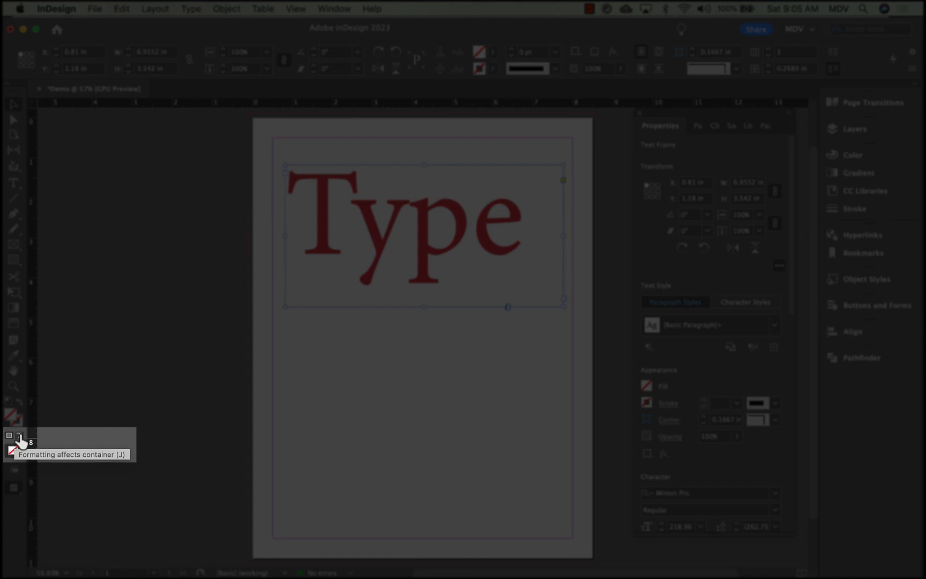
pyautogui.click(20, 436)
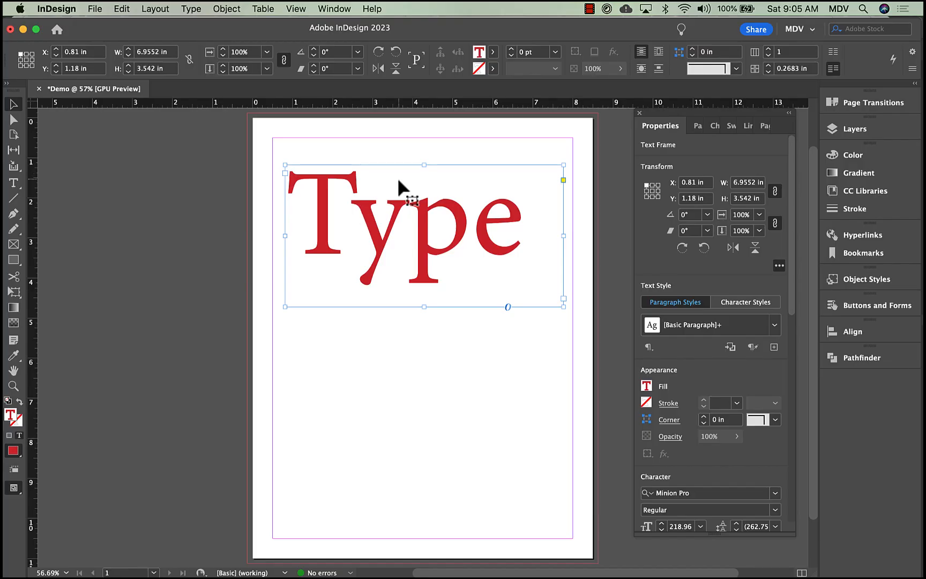
pyautogui.click(647, 386)
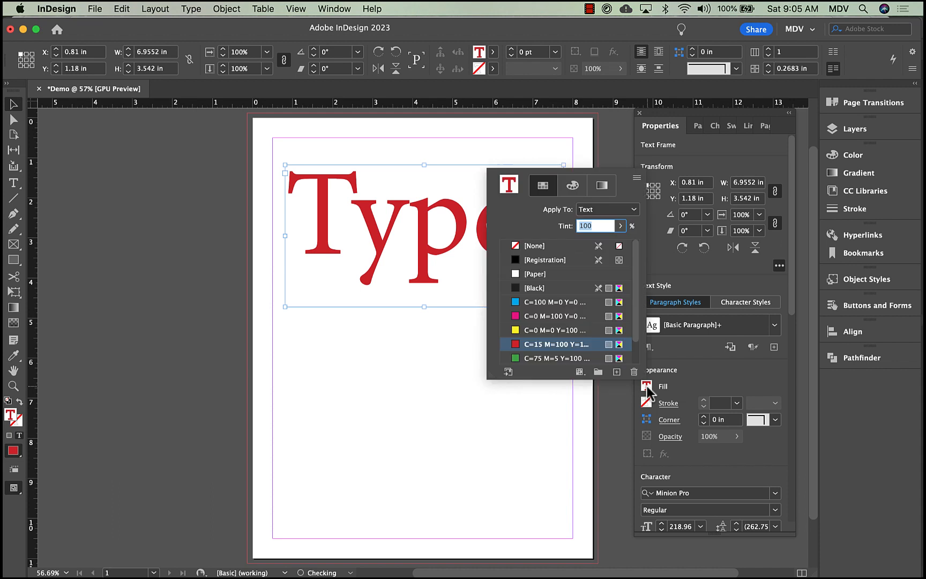
pyautogui.click(548, 330)
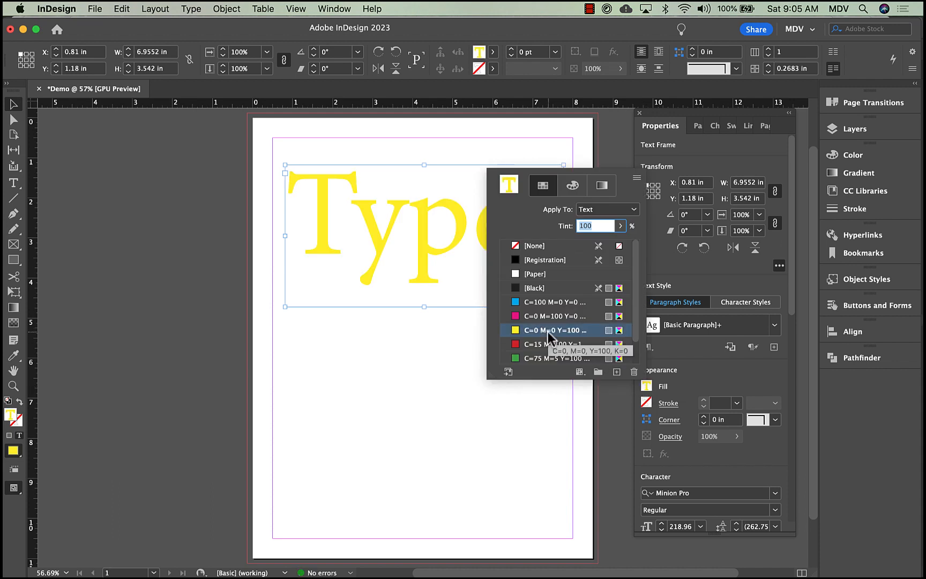
pyautogui.click(108, 444)
# - Make formatting affect the container, fill the text frame with the Black swatch, and deselect it
pyautogui.click(8, 435)
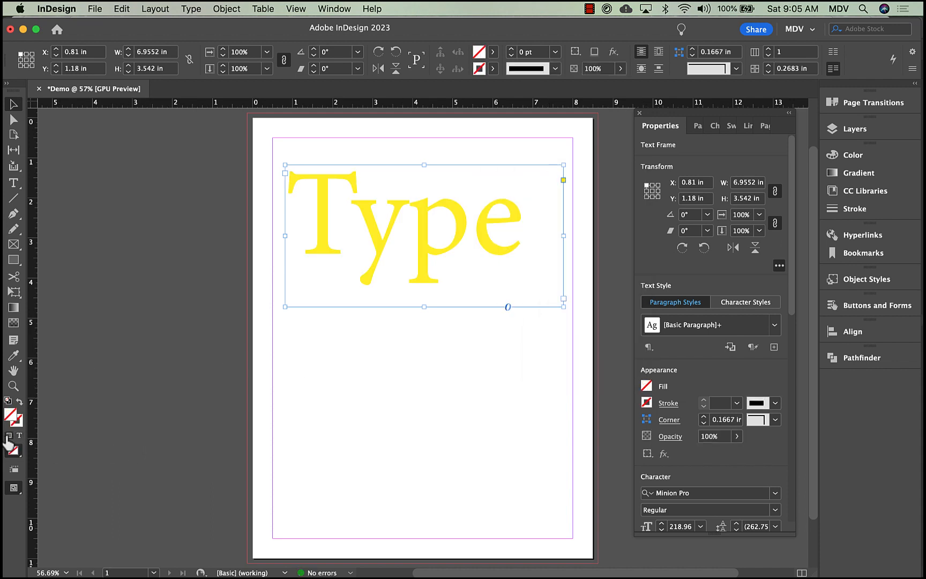
pyautogui.click(647, 386)
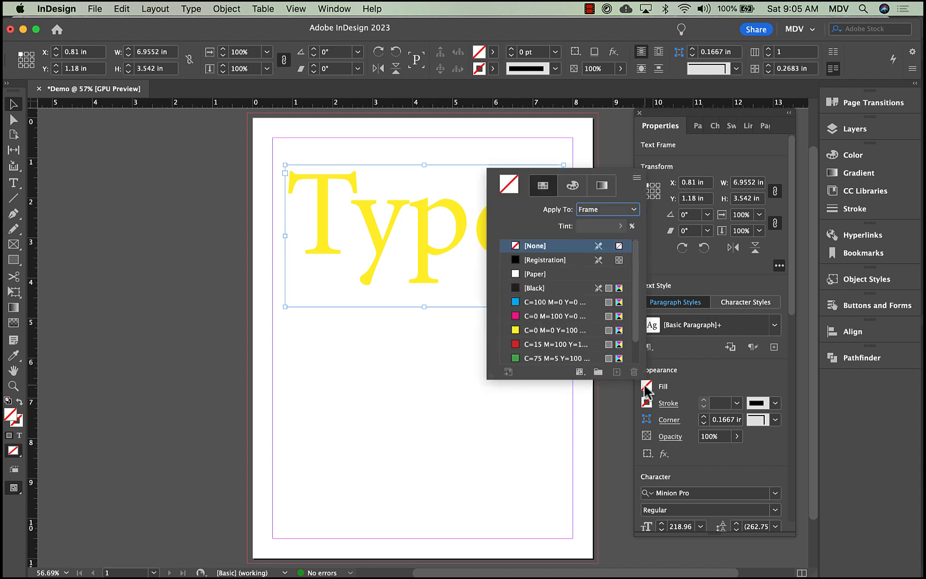
pyautogui.click(562, 287)
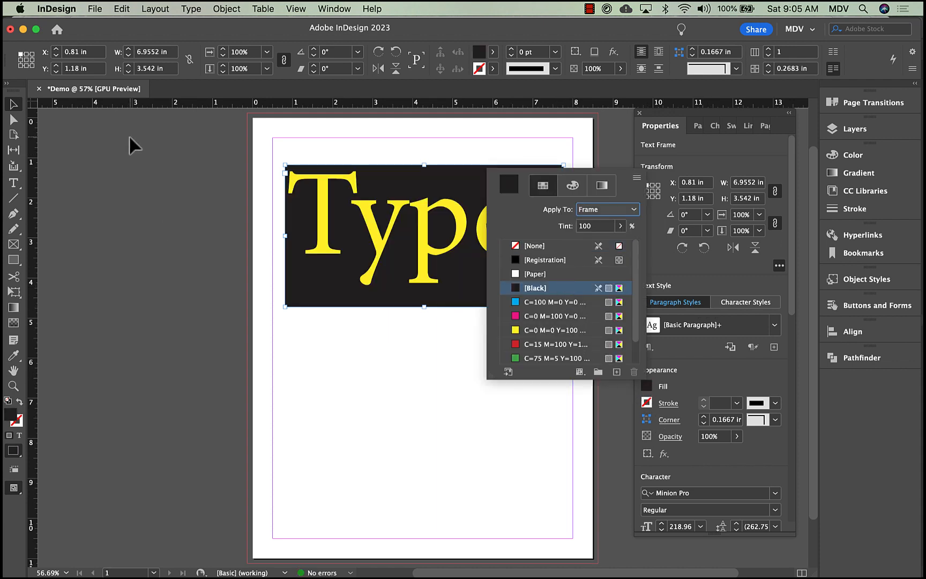
pyautogui.click(168, 208)
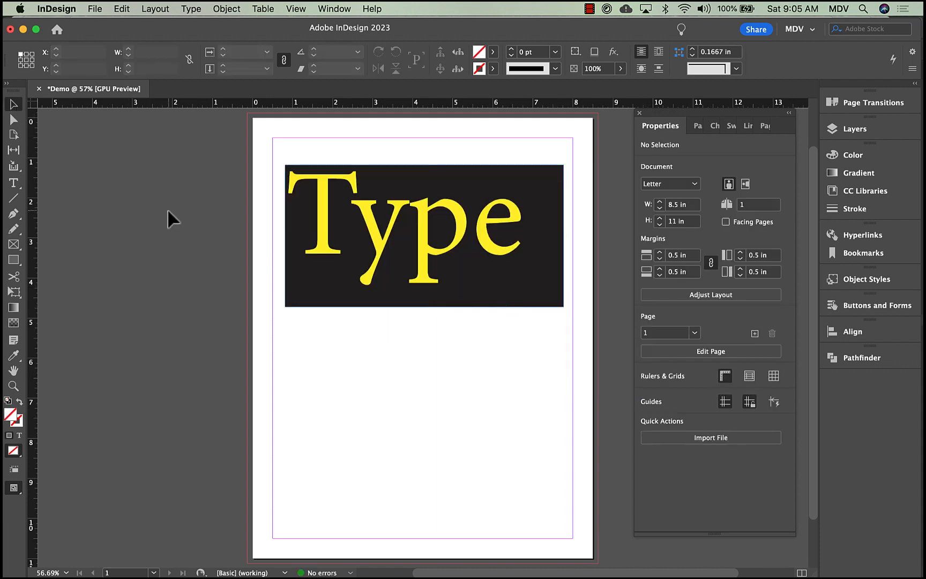
# - Center the word Type horizontally within its black frame and leave text editing
pyautogui.click(503, 289)
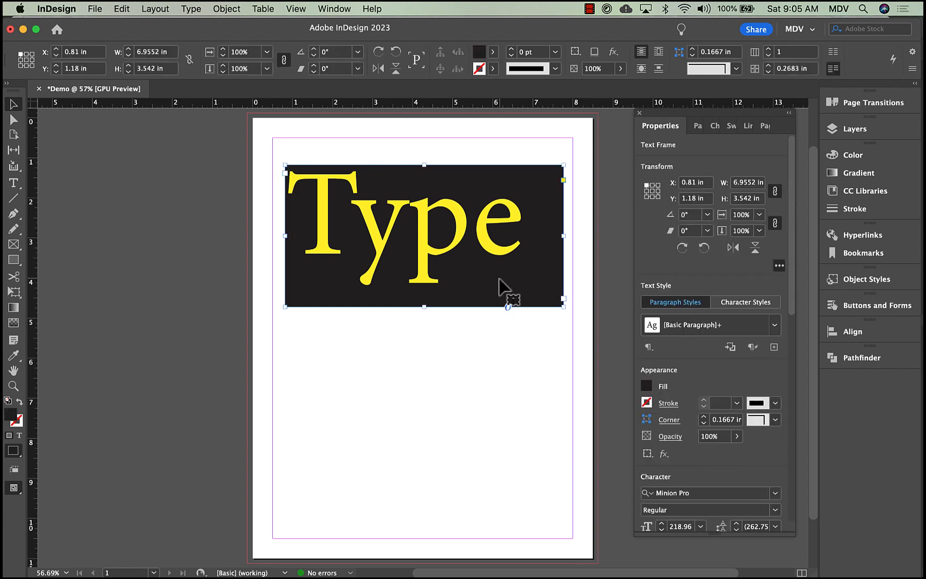
pyautogui.doubleClick(467, 250)
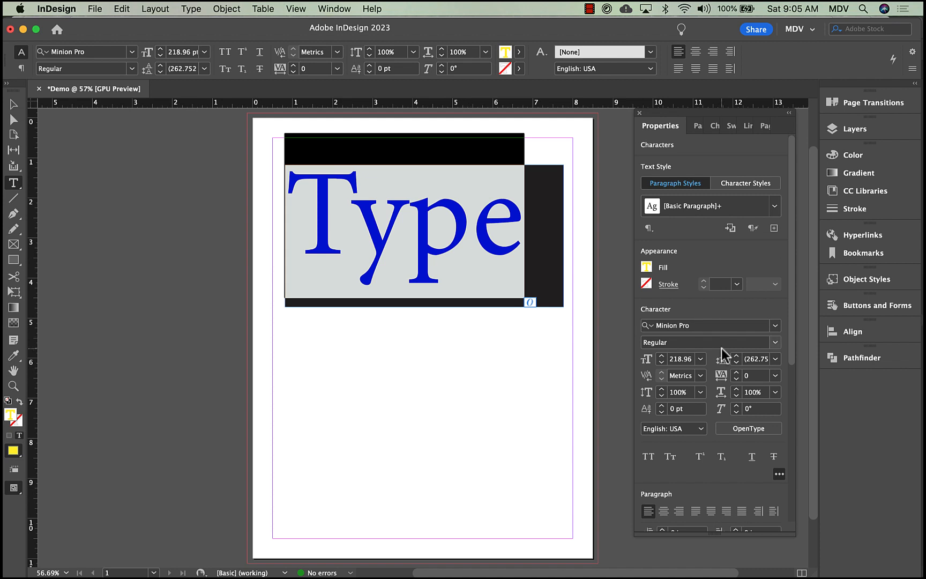
pyautogui.click(665, 517)
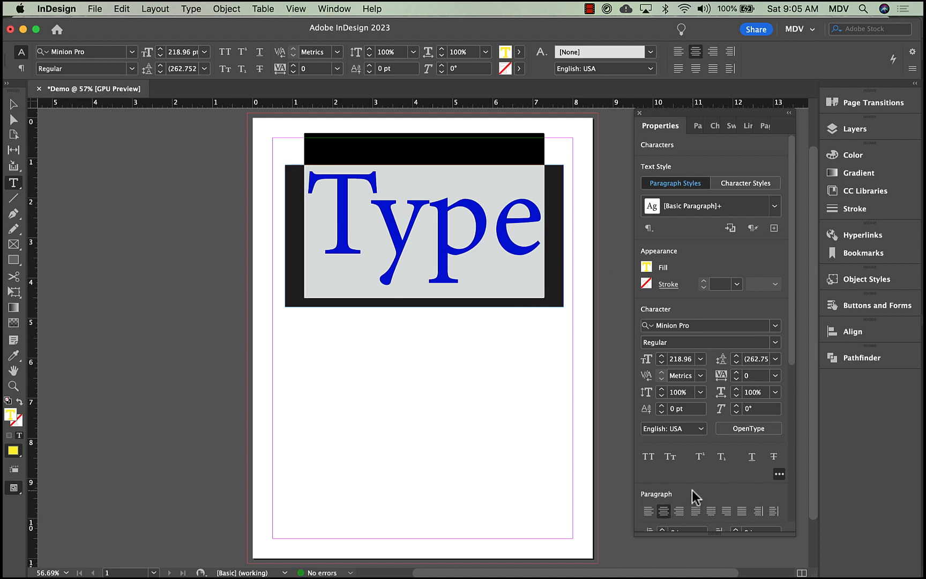
pyautogui.press('Escape')
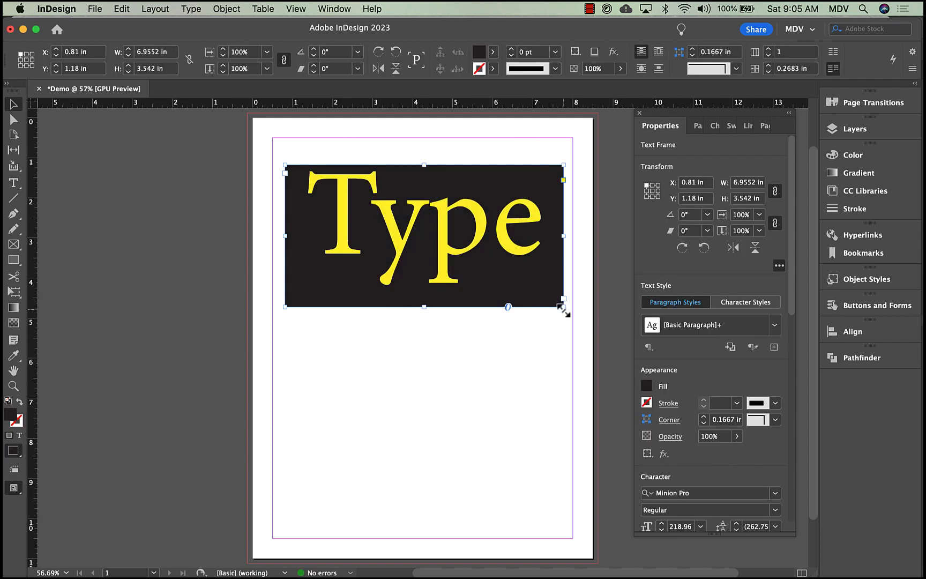
# - Shrink the text frame to about 4.26 in wide by 2.02 in high and examine its overset marker
pyautogui.moveTo(560, 303); pyautogui.dragTo(455, 247)
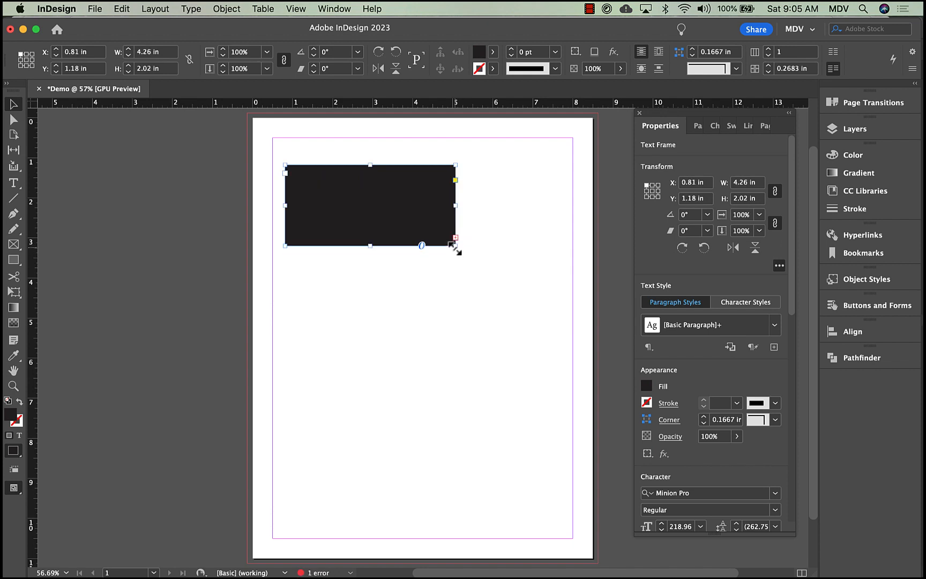
pyautogui.scroll(6, 455, 249)
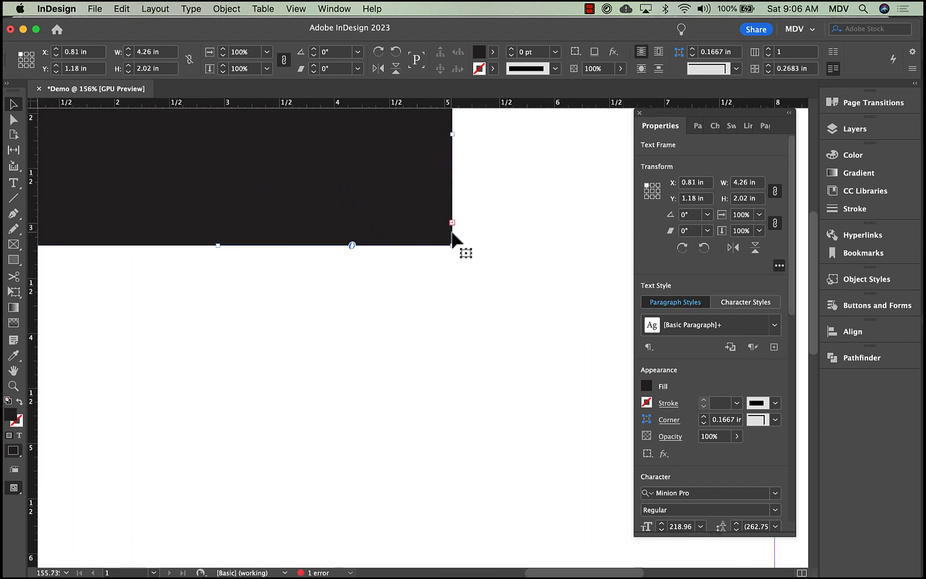
pyautogui.scroll(-6, 451, 235)
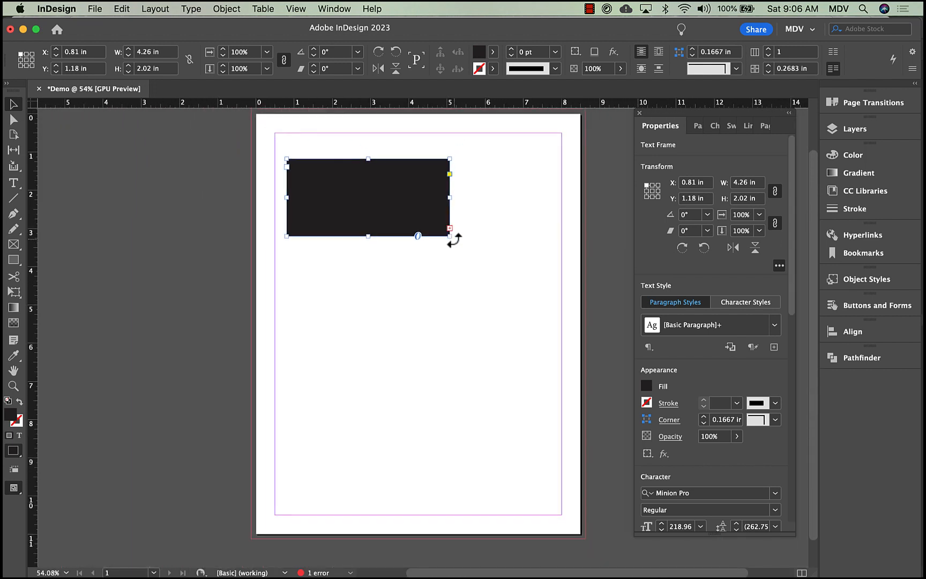
# - Enlarge the text frame to fill the page margins, 7.5 in wide by 10 in high
pyautogui.moveTo(450, 237); pyautogui.dragTo(560, 285)
pyautogui.moveTo(424, 285); pyautogui.dragTo(434, 518)
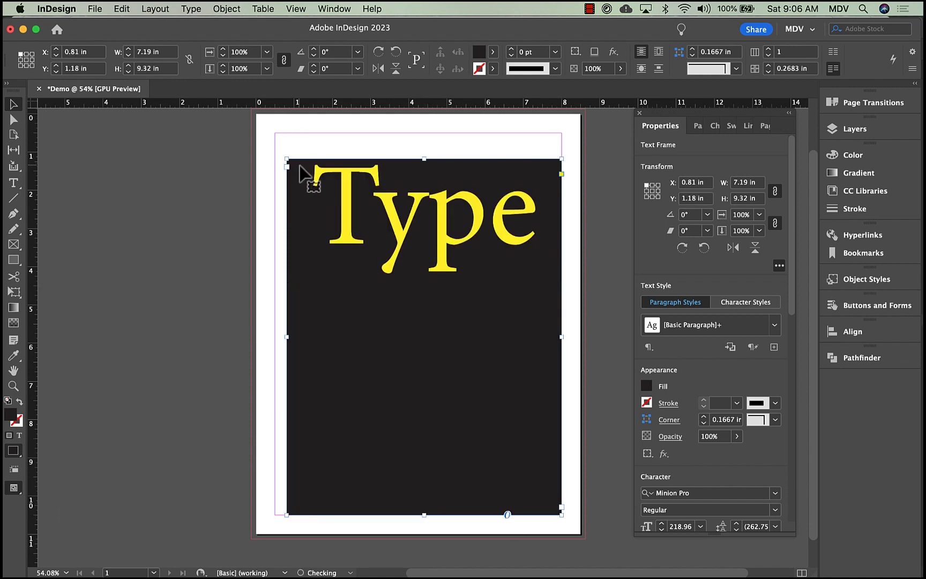
pyautogui.moveTo(285, 159); pyautogui.dragTo(275, 133)
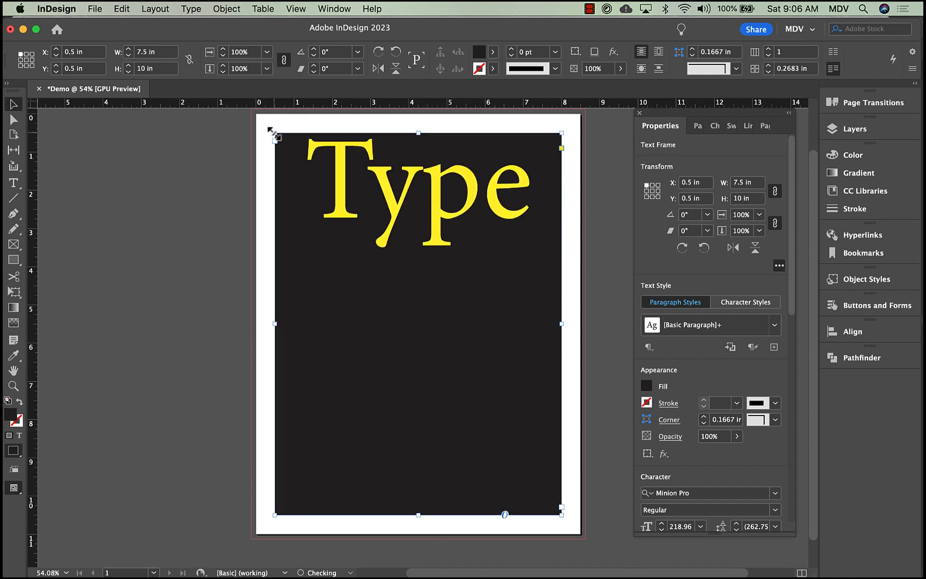
# - Set the frame's vertical justification to Center in Text Frame Options and deselect the text
pyautogui.doubleClick(418, 214)
pyautogui.doubleClick(417, 203)
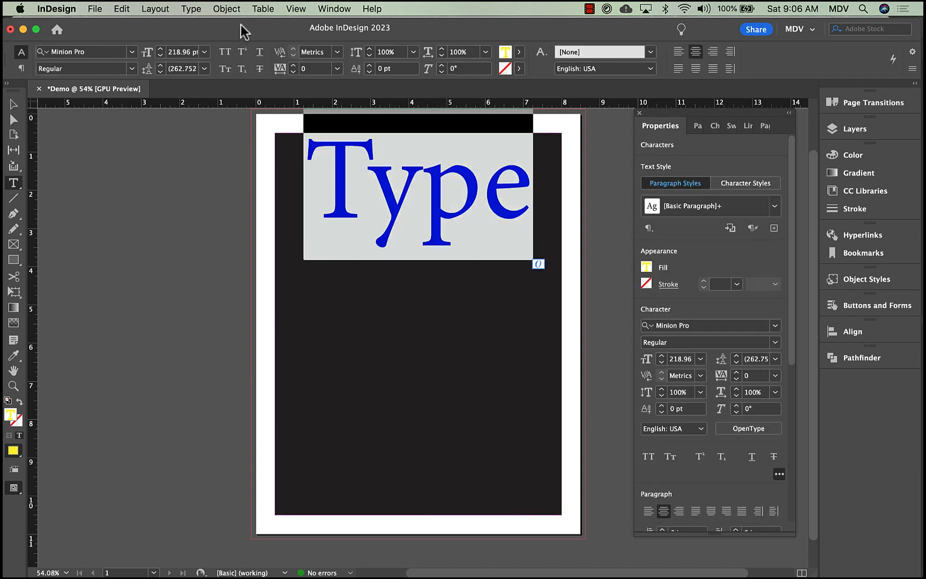
pyautogui.click(225, 8)
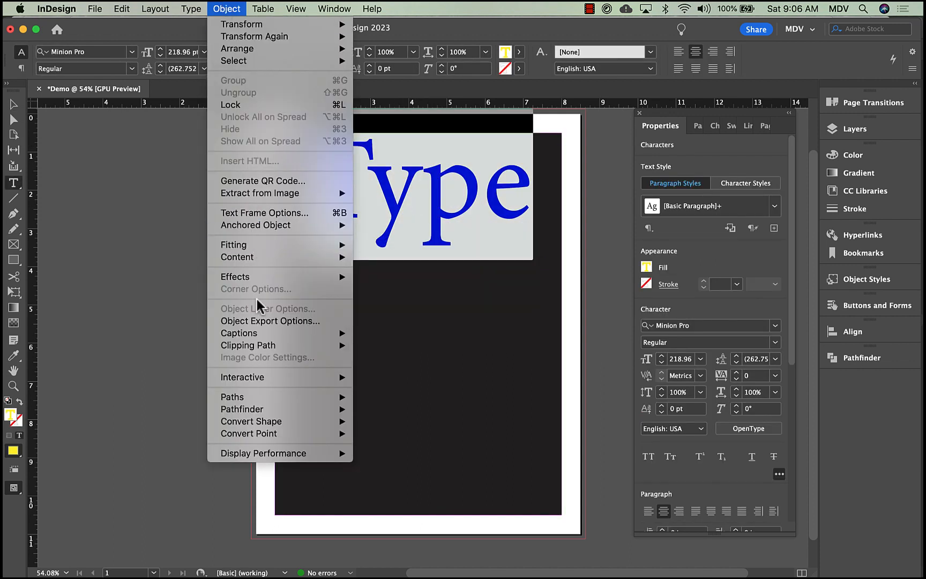
pyautogui.click(267, 213)
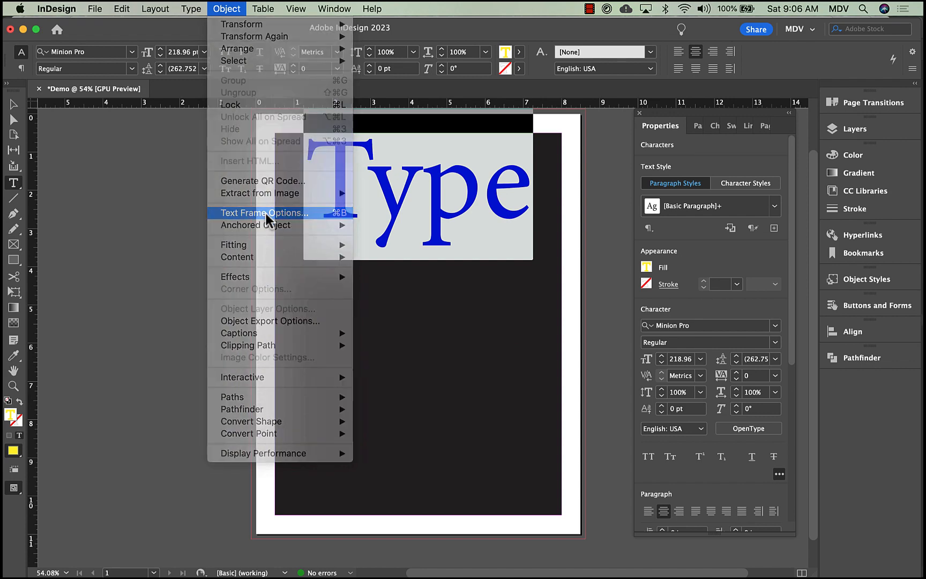
pyautogui.click(550, 354)
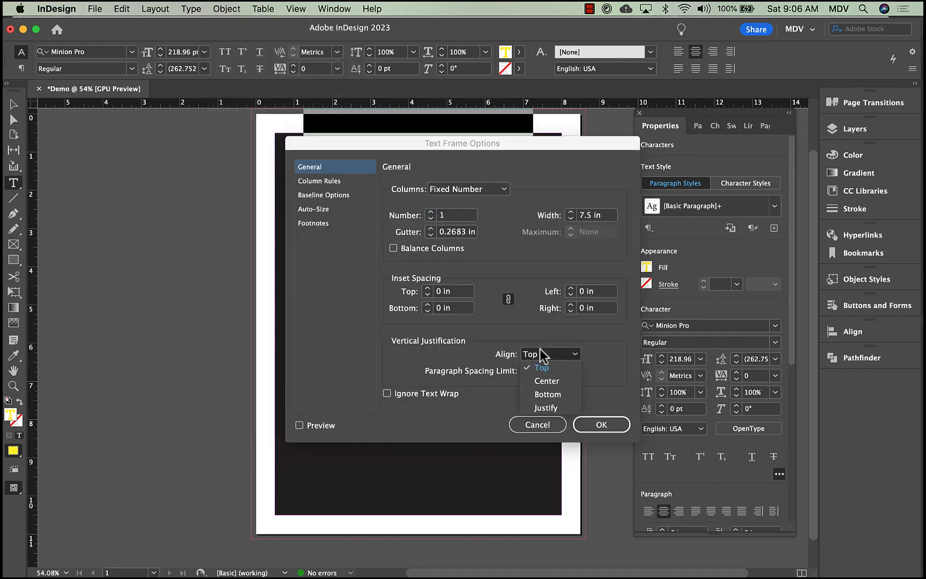
pyautogui.click(544, 377)
pyautogui.click(602, 424)
pyautogui.click(583, 419)
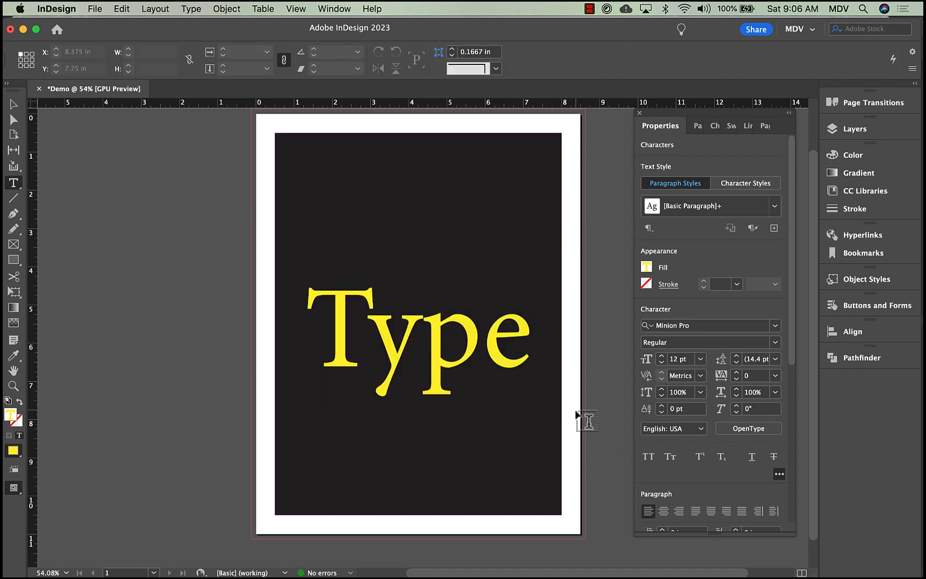
# - Move only the frame's upper-right anchor point inward to about X 7.15 in, Y 3.575 in
pyautogui.scroll(2, 576, 411)
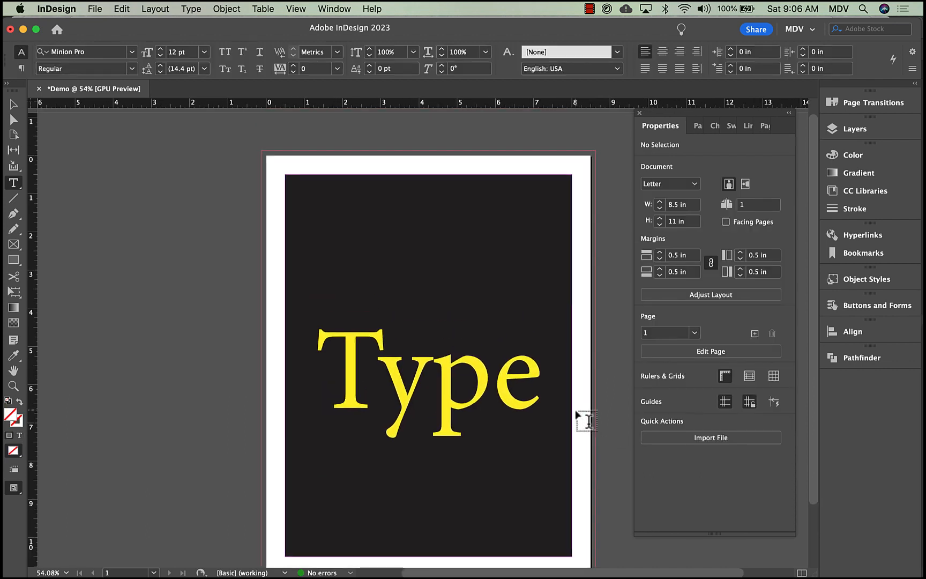
pyautogui.scroll(-4, 545, 470)
pyautogui.scroll(2, 544, 470)
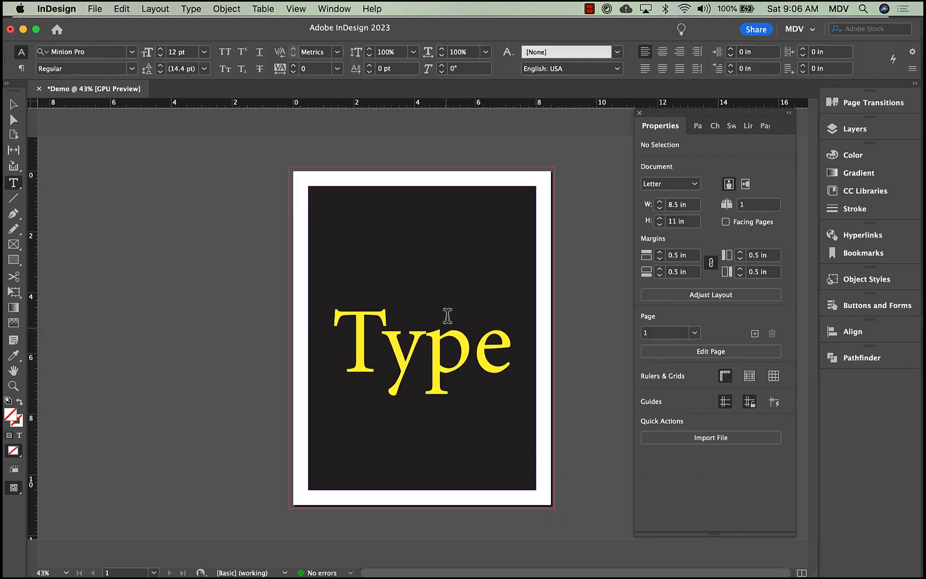
pyautogui.click(13, 105)
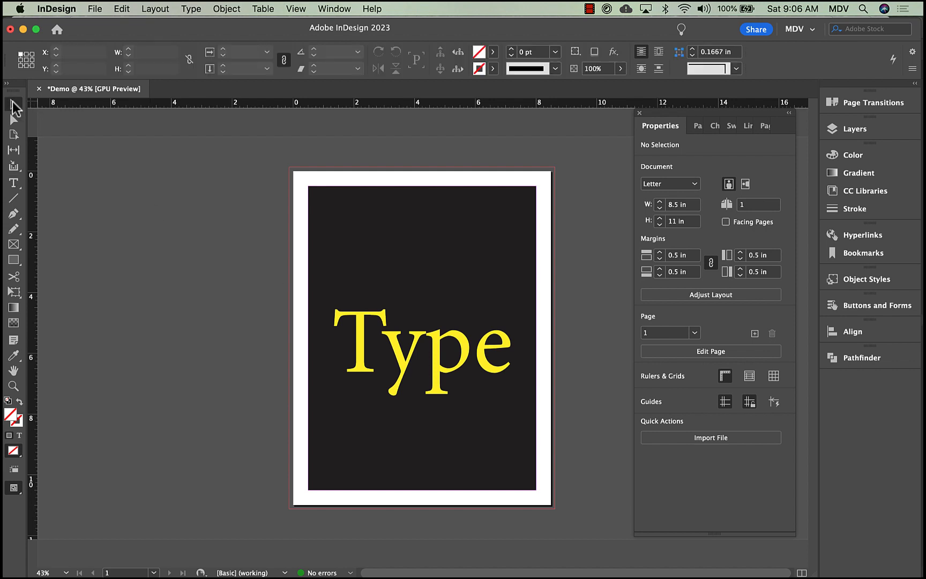
pyautogui.click(443, 294)
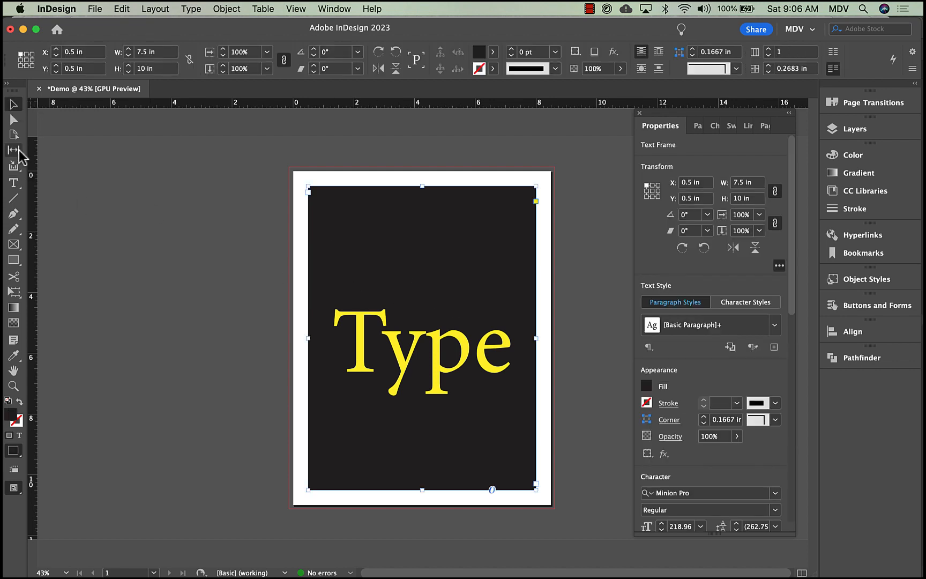
pyautogui.click(13, 120)
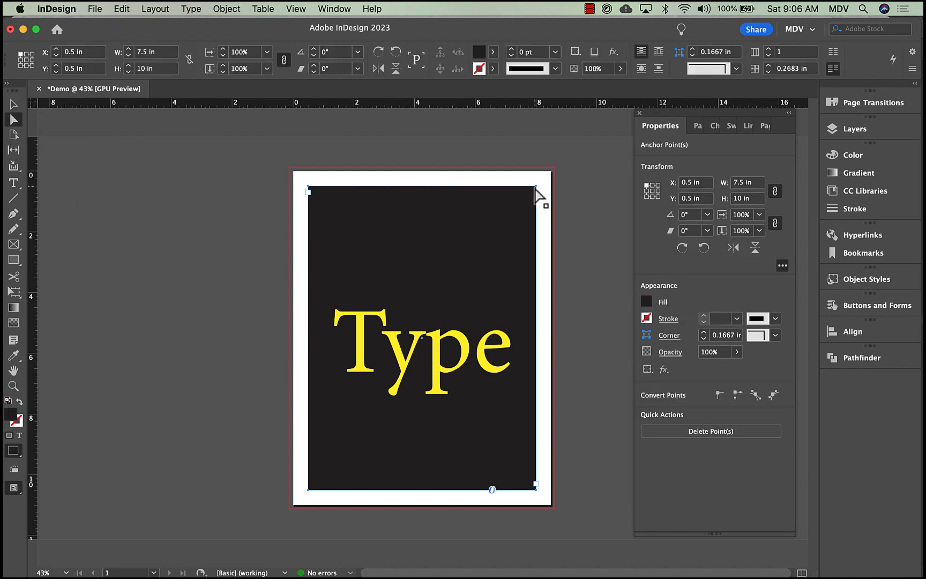
pyautogui.click(552, 194)
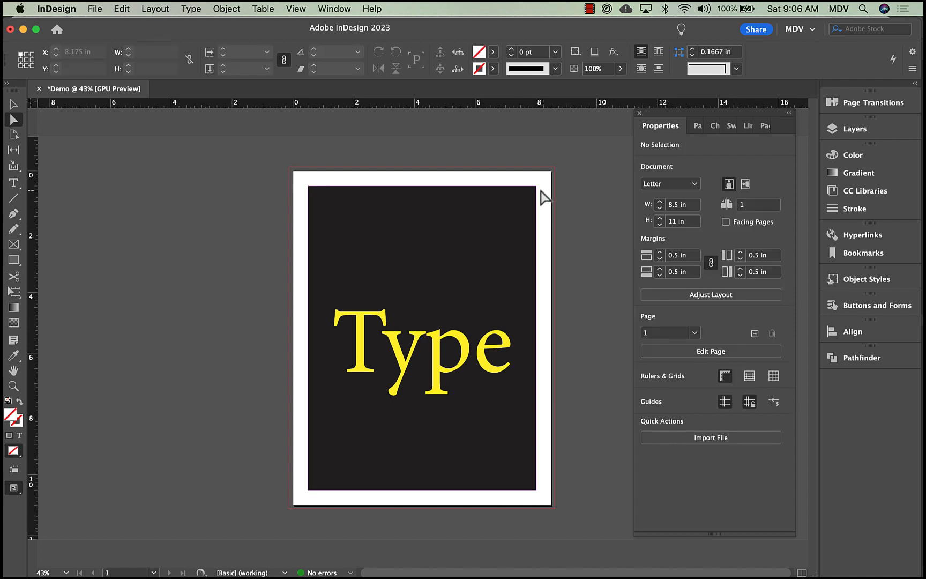
pyautogui.moveTo(536, 186); pyautogui.dragTo(510, 280)
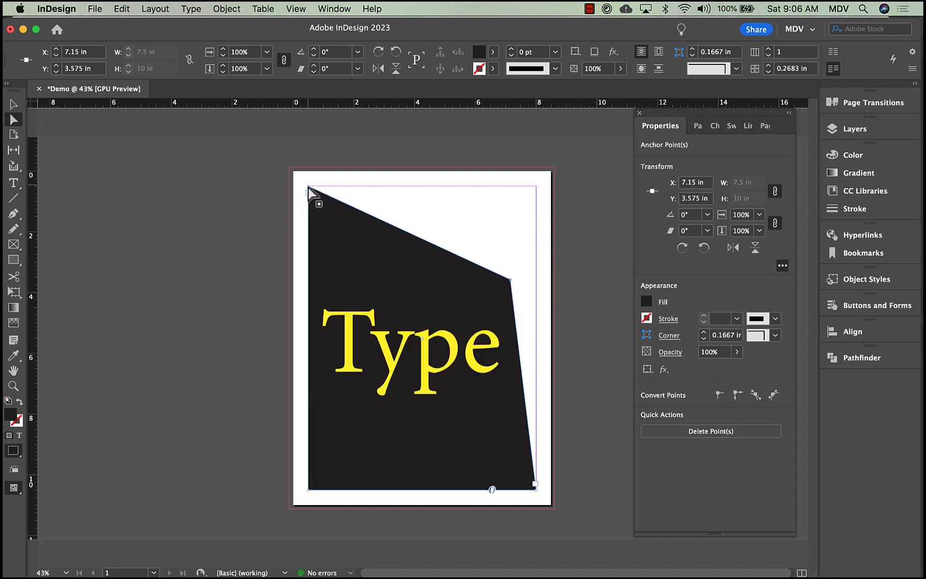
# - Move the frame's upper-left anchor to about X 2.05, Y 2.075 in and lower-left anchor to X 0.2, Y 8.8 in, and deselect
pyautogui.moveTo(309, 187); pyautogui.dragTo(355, 235)
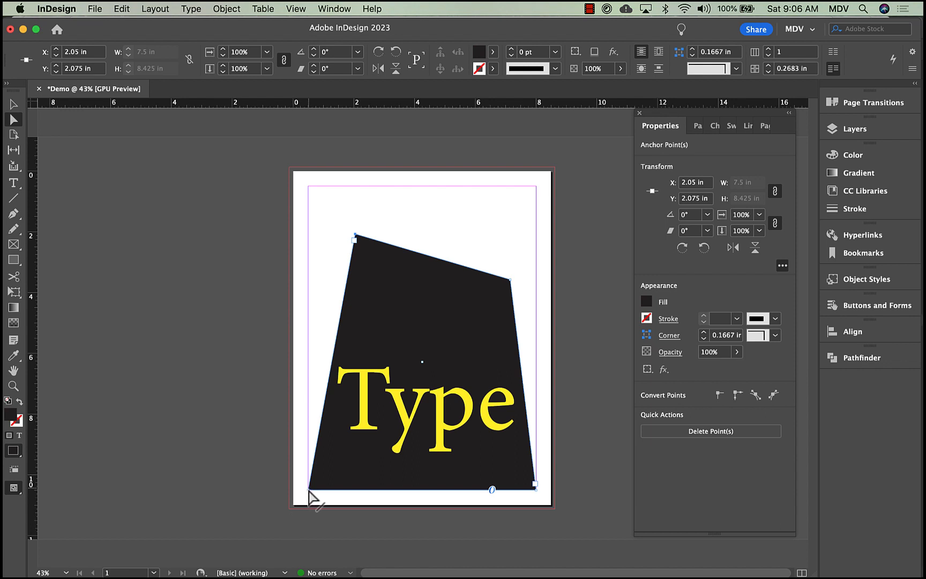
pyautogui.moveTo(308, 489); pyautogui.dragTo(299, 442)
pyautogui.moveTo(299, 439); pyautogui.dragTo(299, 438)
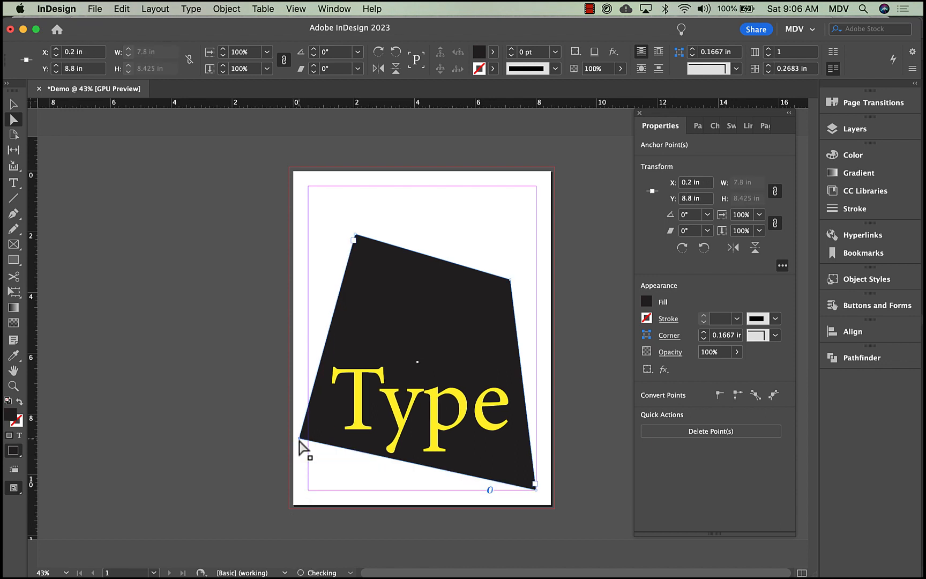
pyautogui.click(14, 105)
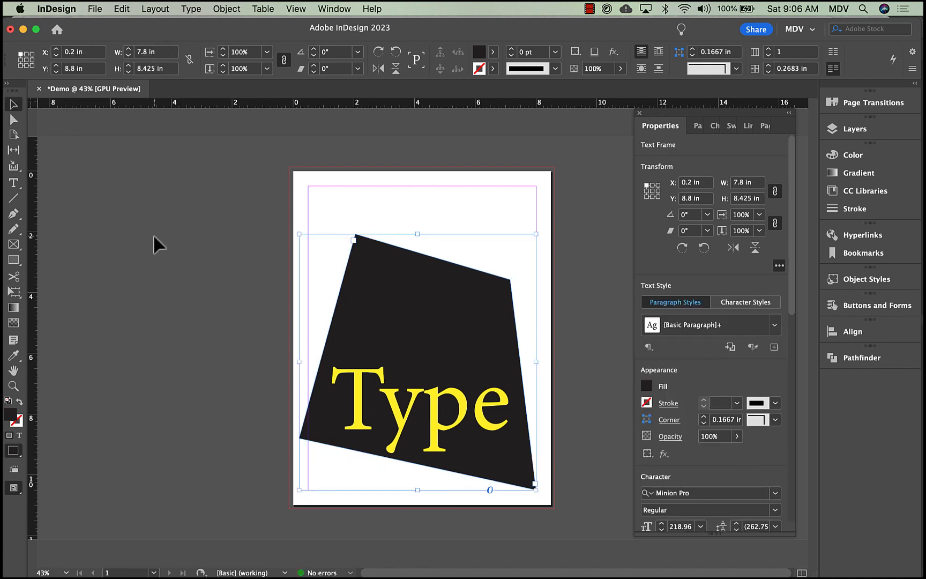
pyautogui.click(154, 236)
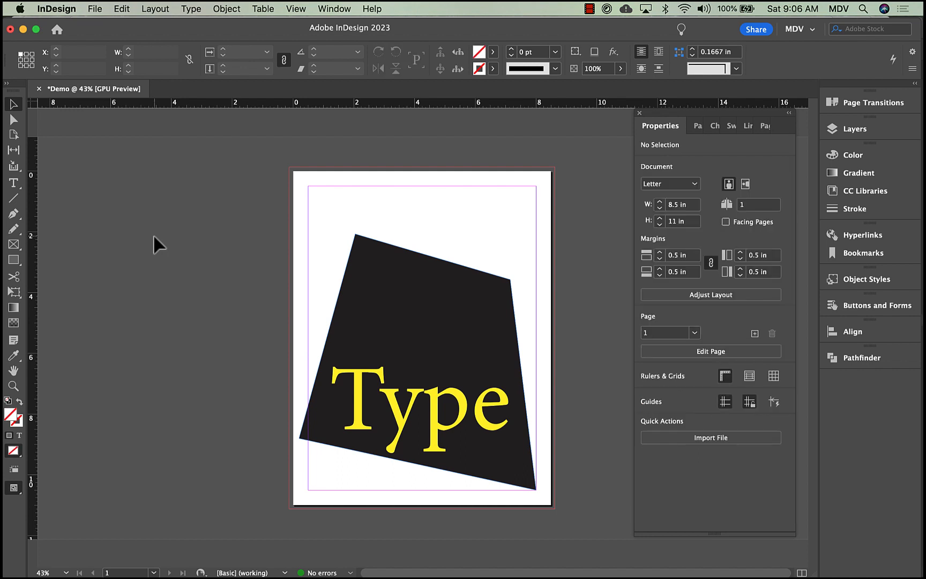
# - Add an anchor point to the frame's upper edge and pull it up into a peak at about X 4.875 in, Y 0.65 in
pyautogui.click(475, 309)
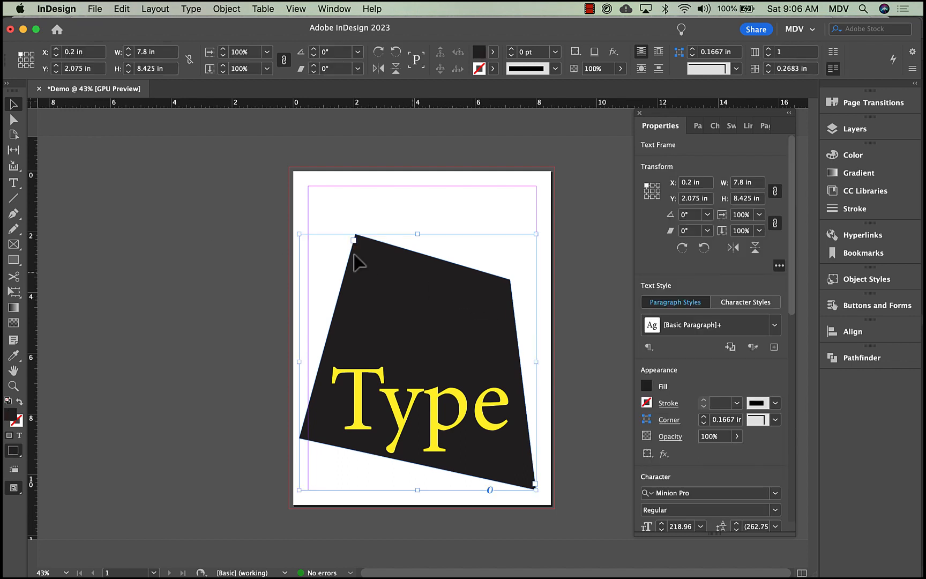
pyautogui.click(13, 120)
pyautogui.moveTo(13, 217); pyautogui.dragTo(67, 242)
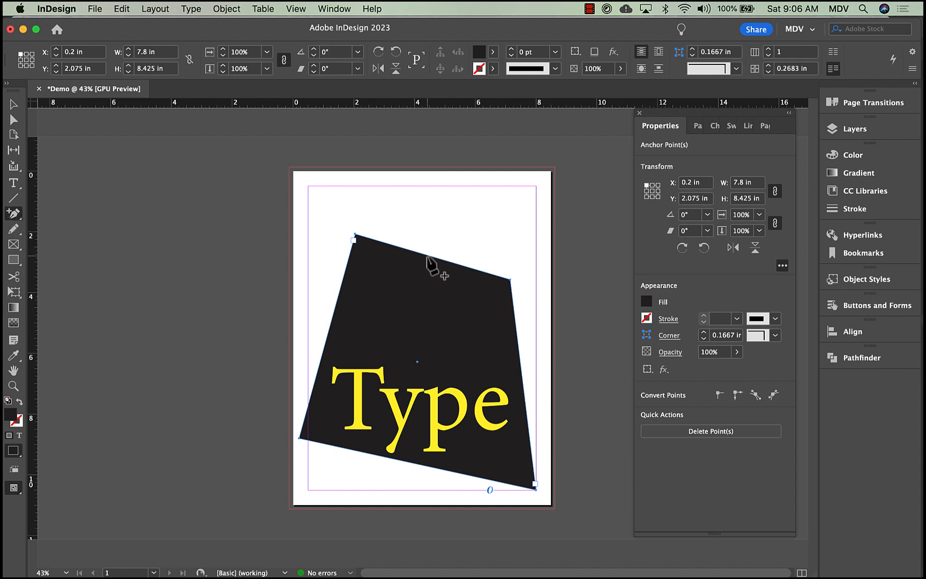
pyautogui.click(427, 255)
pyautogui.click(13, 119)
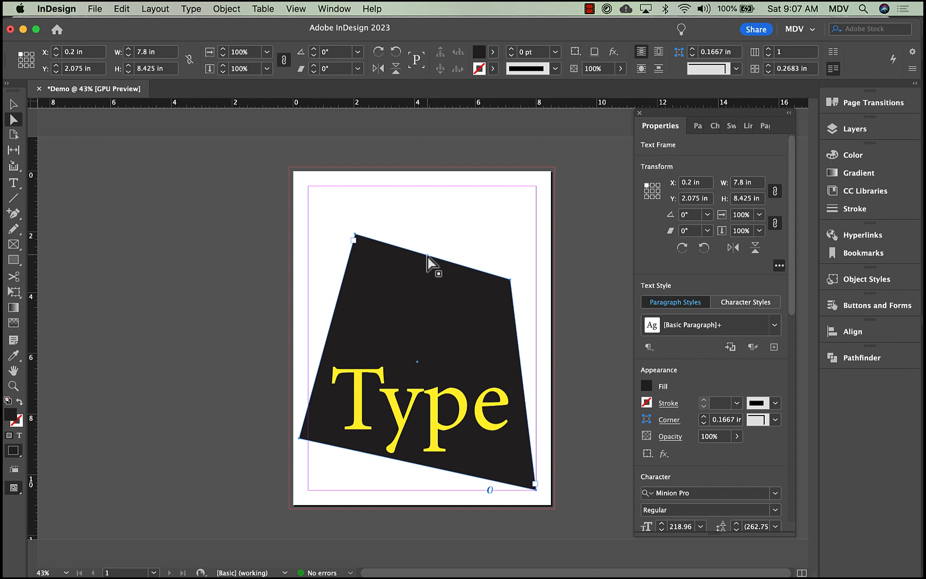
pyautogui.press('shift+super+a')
pyautogui.moveTo(427, 258); pyautogui.dragTo(429, 197)
pyautogui.click(13, 104)
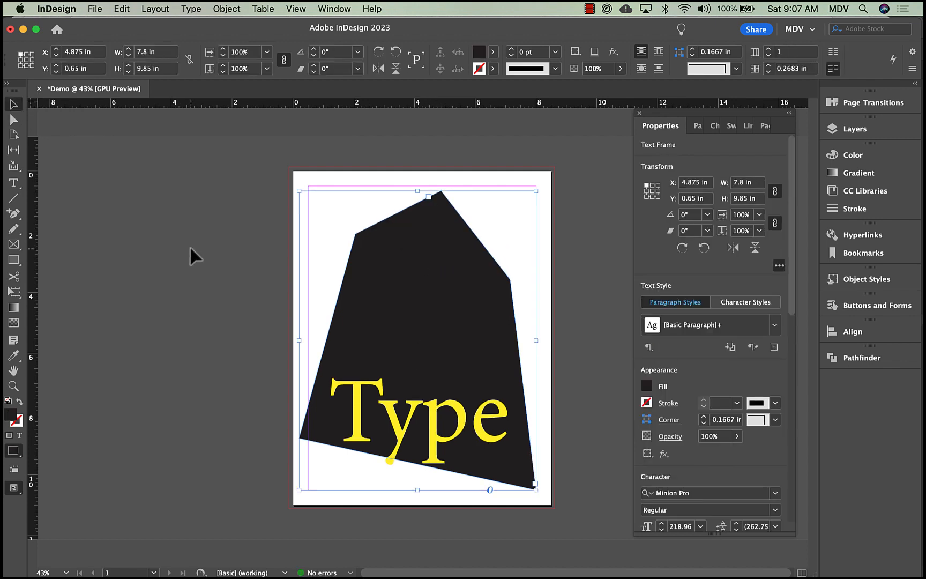
pyautogui.click(191, 250)
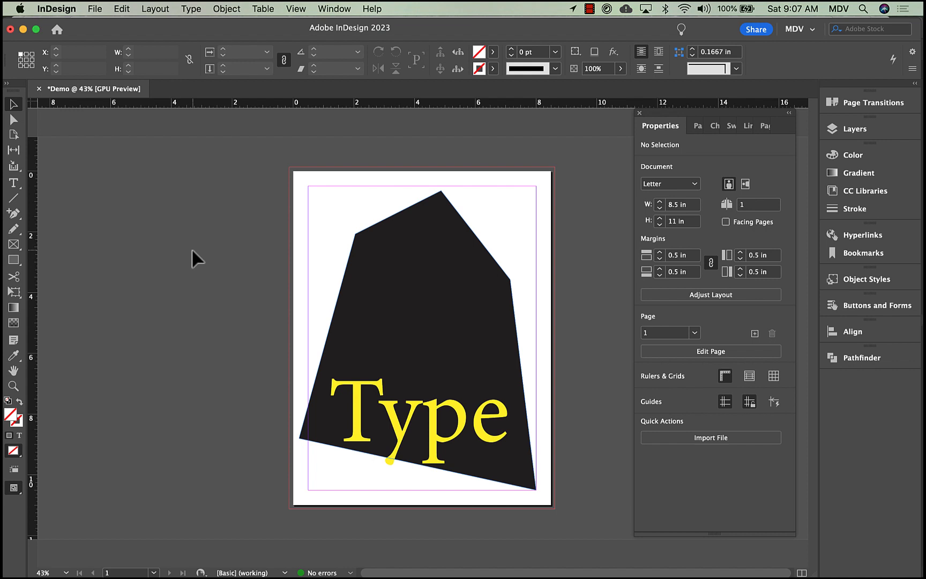
# - Create a second copy of the shaped text frame beside the first and delete the word Type from the right-hand frame
pyautogui.moveTo(420, 394); pyautogui.dragTo(219, 385)
pyautogui.moveTo(450, 376); pyautogui.dragTo(503, 388)
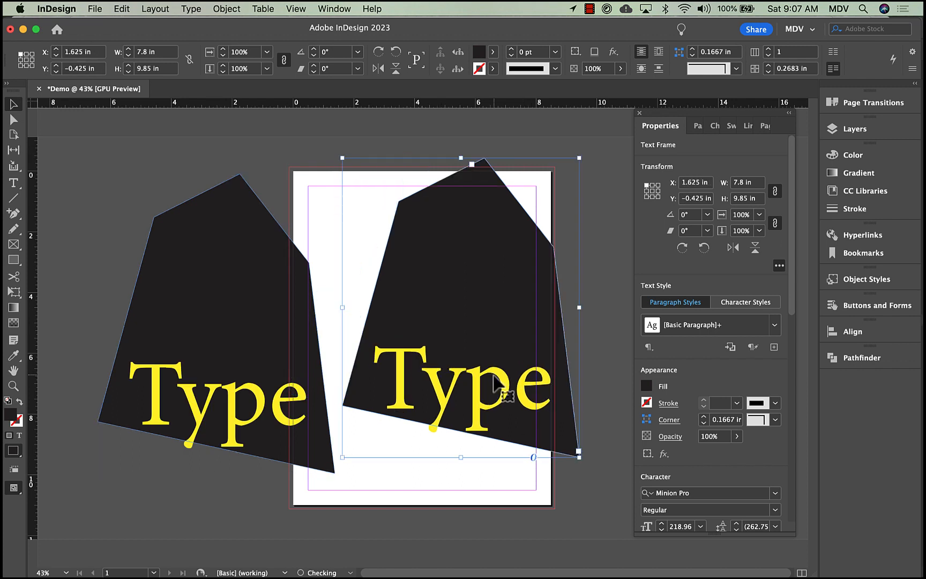
pyautogui.doubleClick(420, 406)
pyautogui.doubleClick(418, 395)
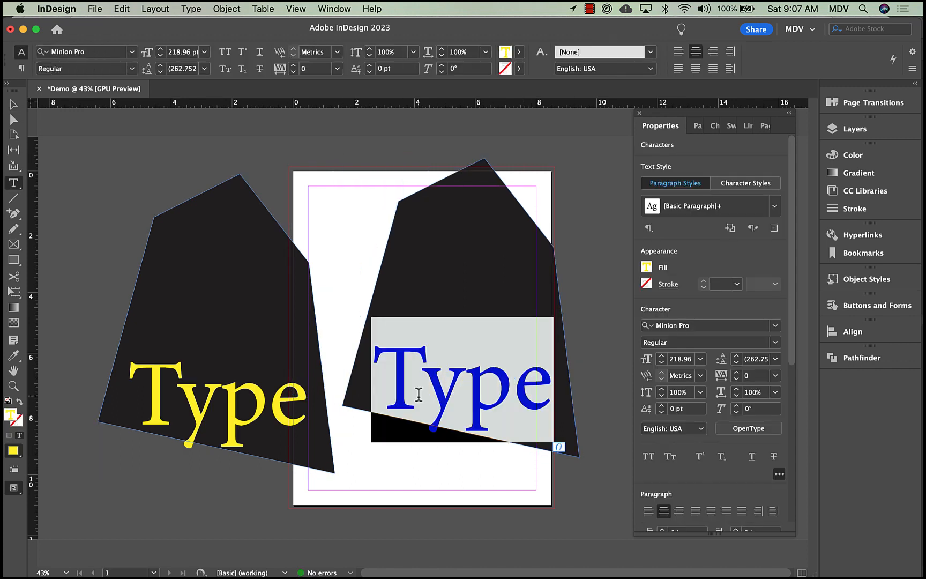
pyautogui.press('BackSpace')
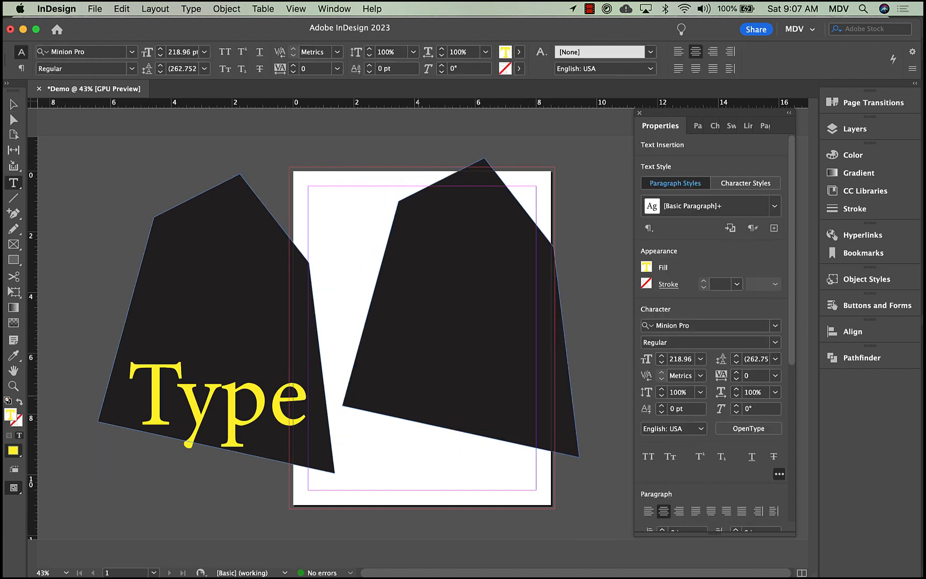
# - Set the fill of the left frame containing the word Type to None
pyautogui.click(13, 104)
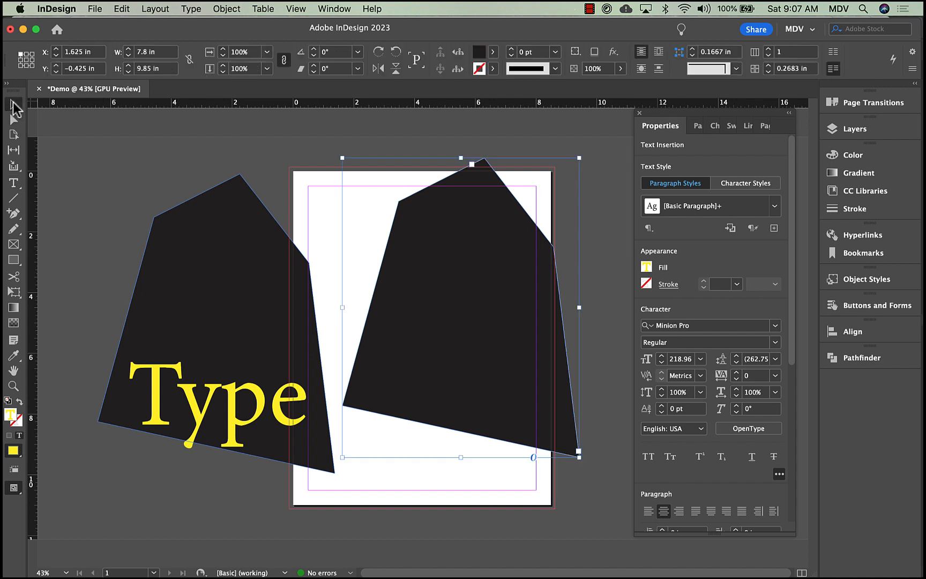
pyautogui.click(295, 375)
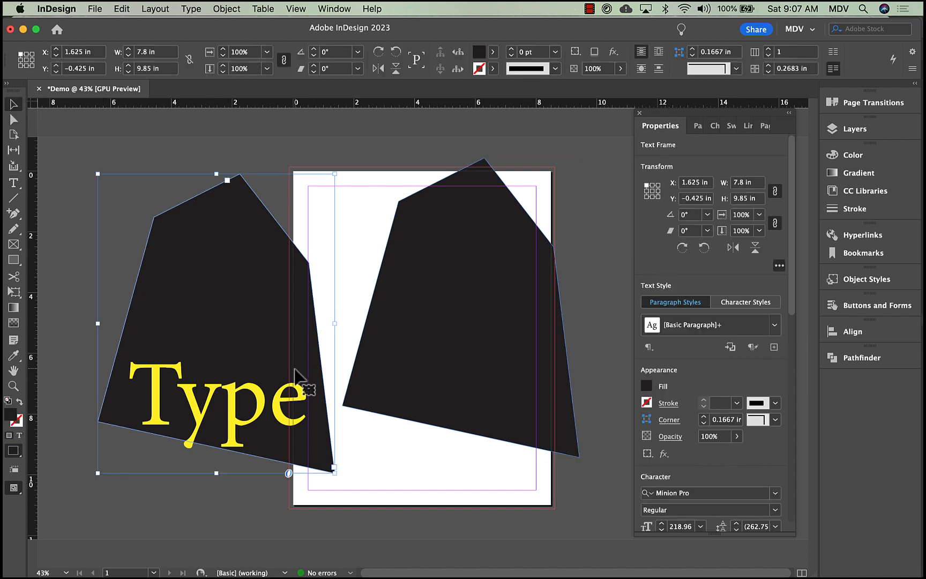
pyautogui.click(647, 385)
pyautogui.click(528, 245)
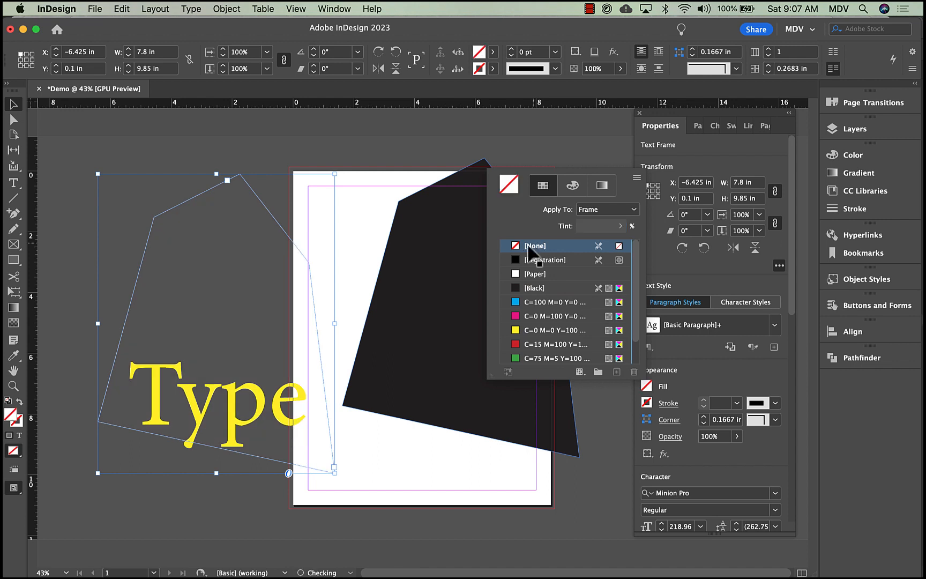
# - Position and enlarge the black shape on the page beneath the unfilled Type frame, and preview the page without guides or frame edges
pyautogui.moveTo(464, 355); pyautogui.dragTo(424, 407)
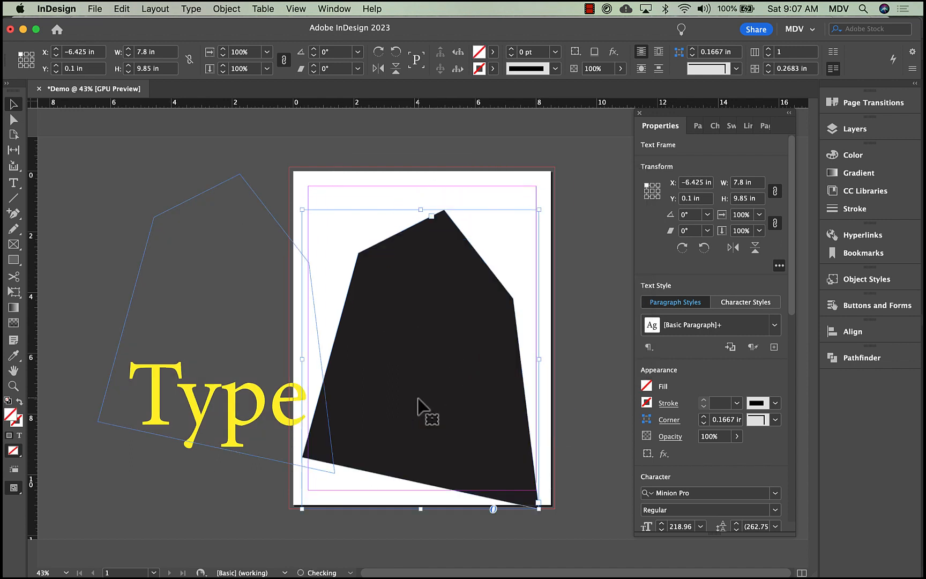
pyautogui.moveTo(539, 209); pyautogui.dragTo(591, 170)
pyautogui.moveTo(201, 399); pyautogui.dragTo(413, 402)
pyautogui.click(221, 432)
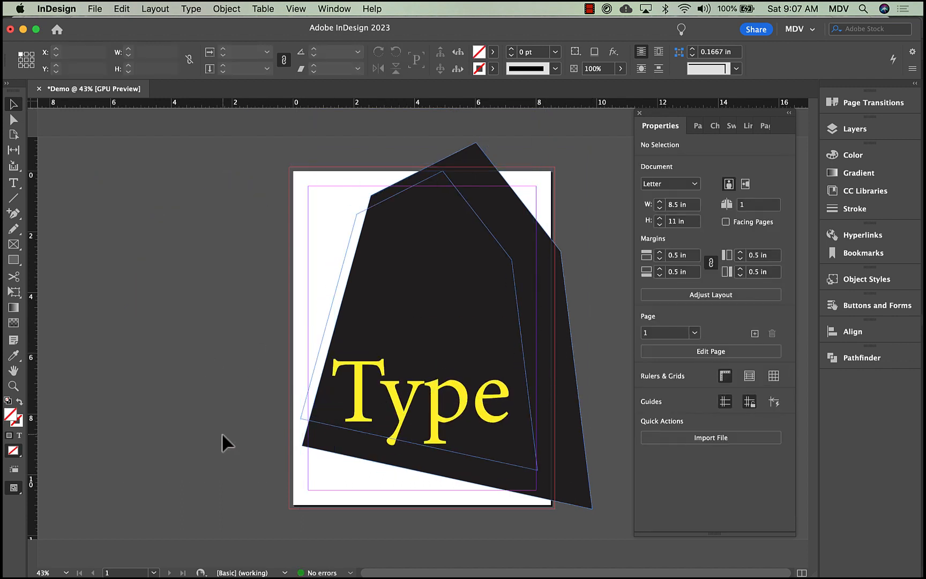
pyautogui.press('w')
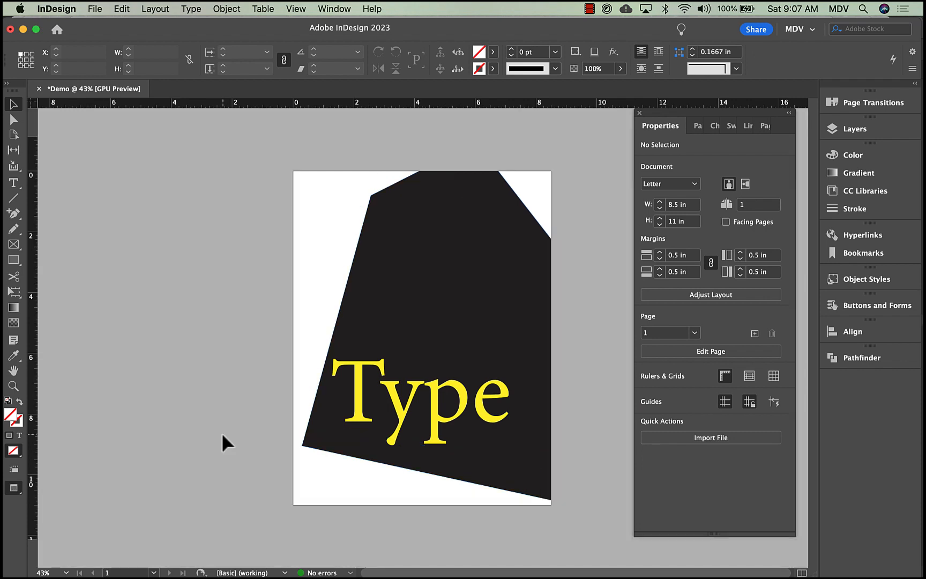
# - Show the guides and frame edges again, and try zooming the page in to 100% and back out to about 50%
pyautogui.press('w')
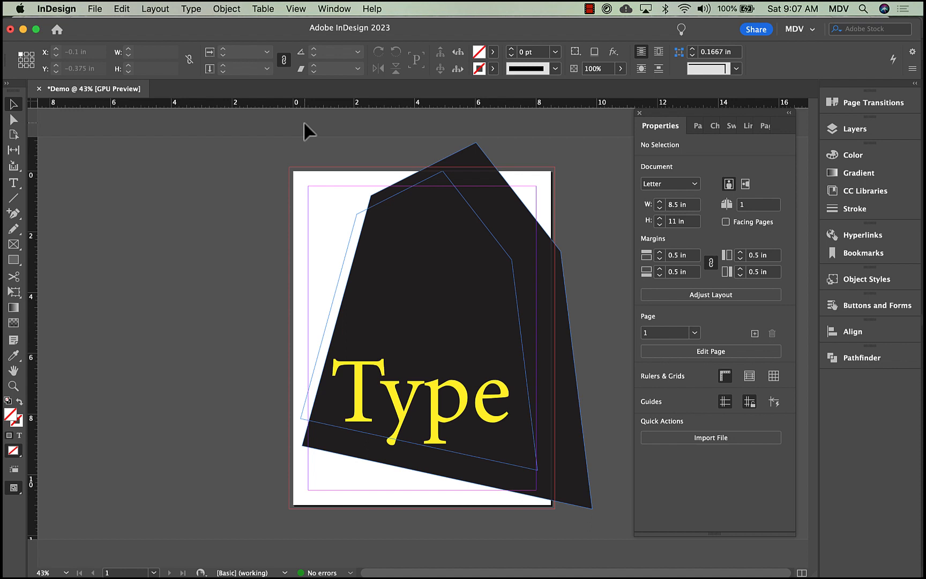
pyautogui.click(295, 9)
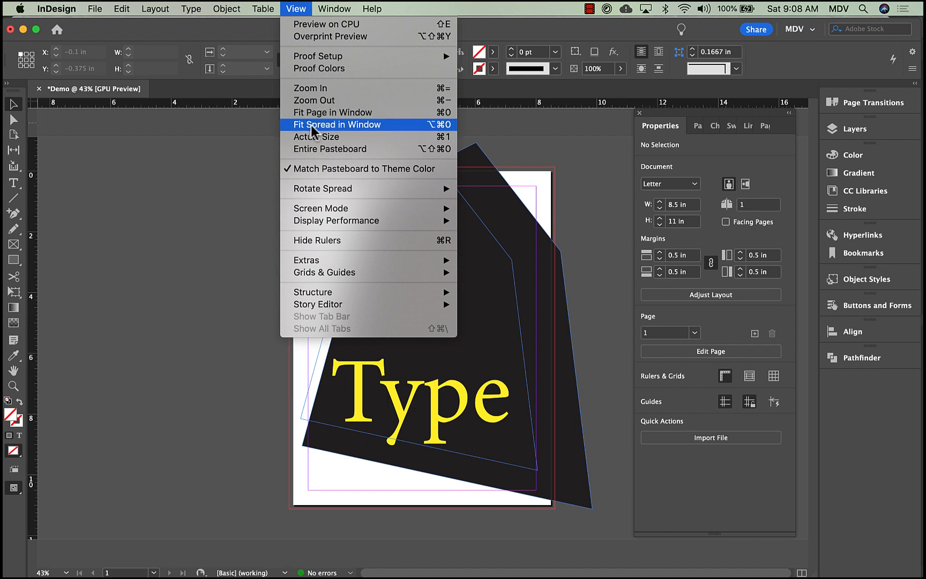
pyautogui.click(218, 239)
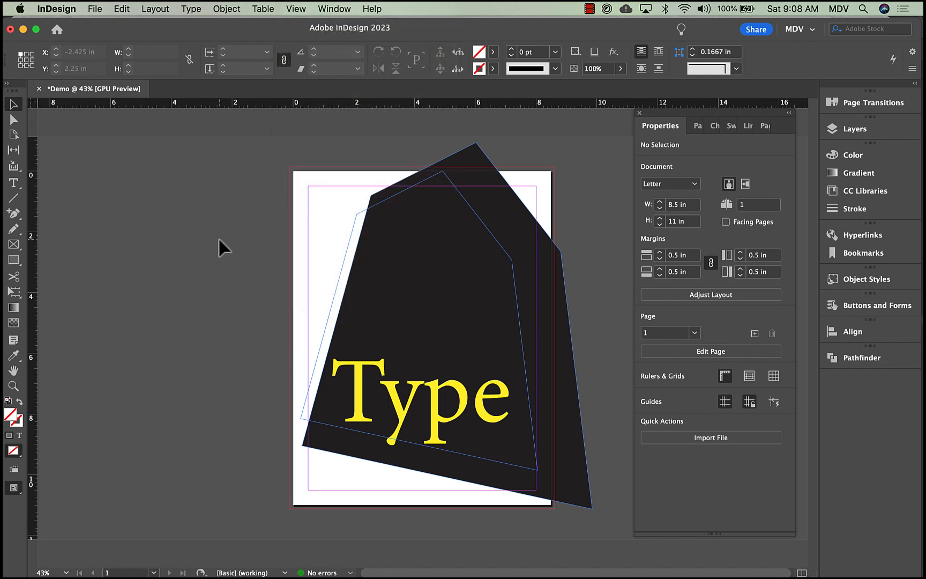
pyautogui.press('super+equal')
pyautogui.press('super+equal')
pyautogui.press('super+equal')
pyautogui.press('super+equal')
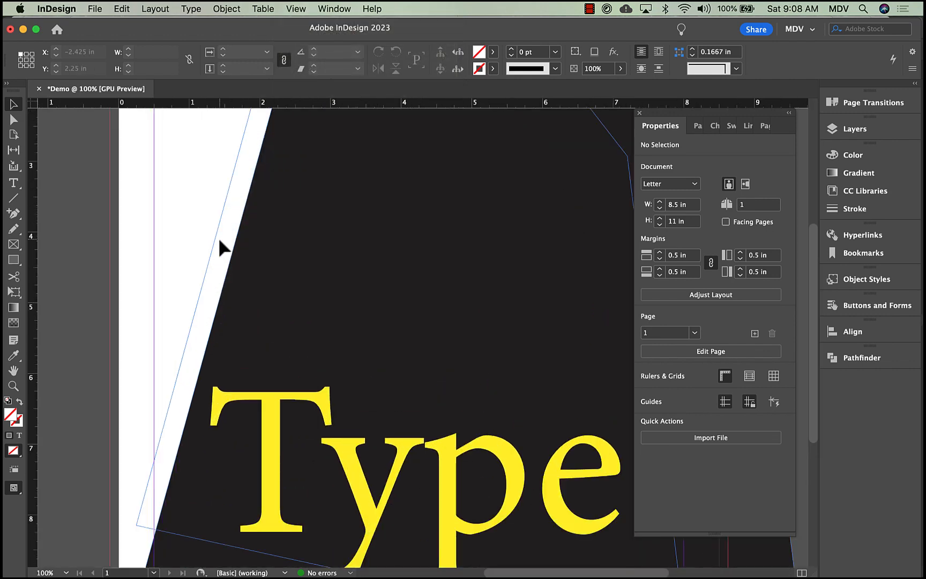
pyautogui.press('super+minus')
pyautogui.press('super+minus')
pyautogui.press('super+minus')
pyautogui.press('super+minus')
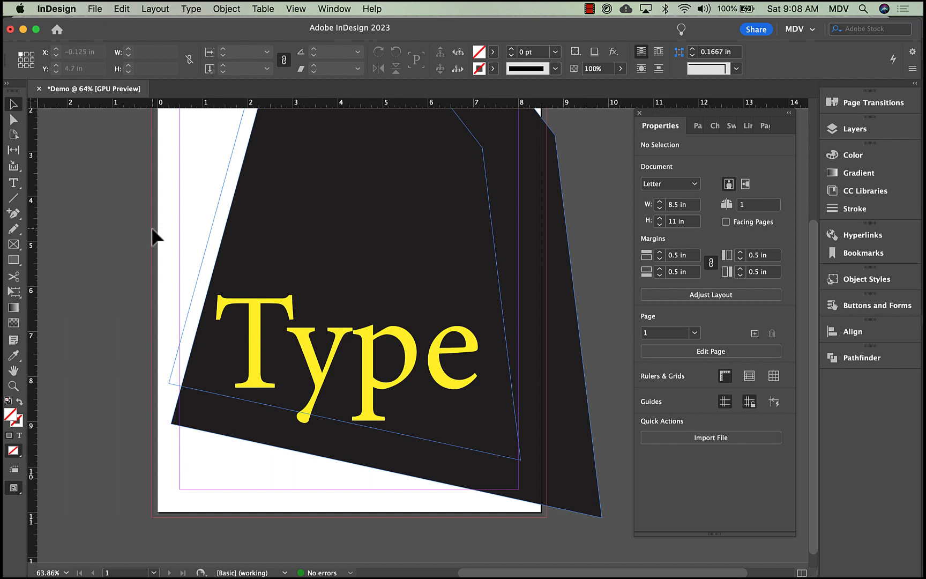
pyautogui.scroll(-3, 152, 229)
pyautogui.scroll(1, 152, 229)
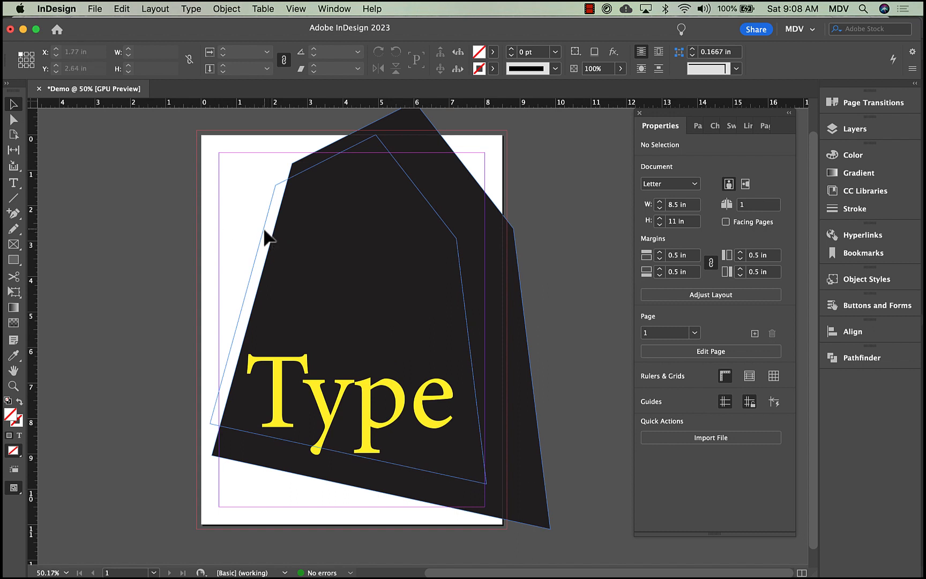
# - Reposition the Type frame over the black shape at about X 0.29 in, Y -0.34 in, and preview the page without guides
pyautogui.moveTo(266, 236); pyautogui.dragTo(248, 227)
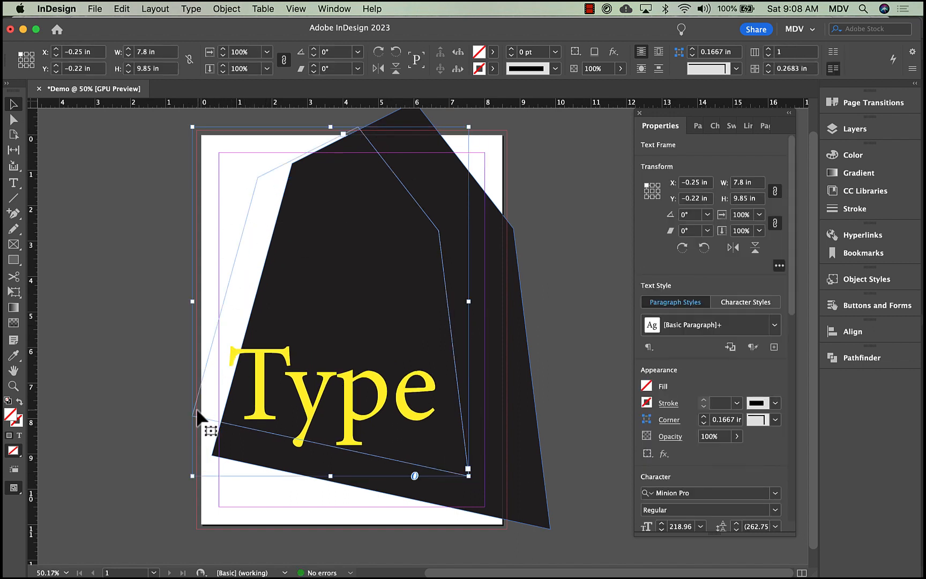
pyautogui.moveTo(196, 411); pyautogui.dragTo(213, 411)
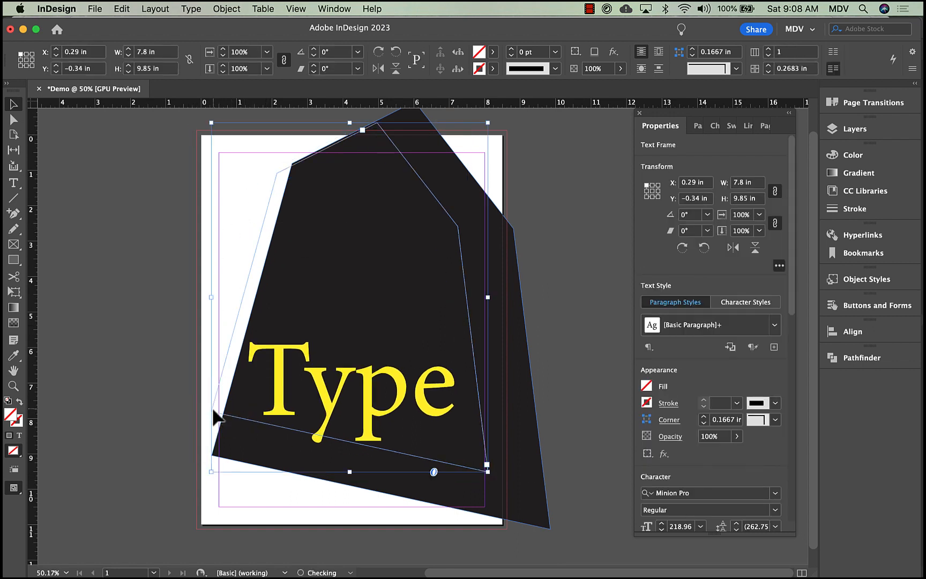
pyautogui.click(141, 413)
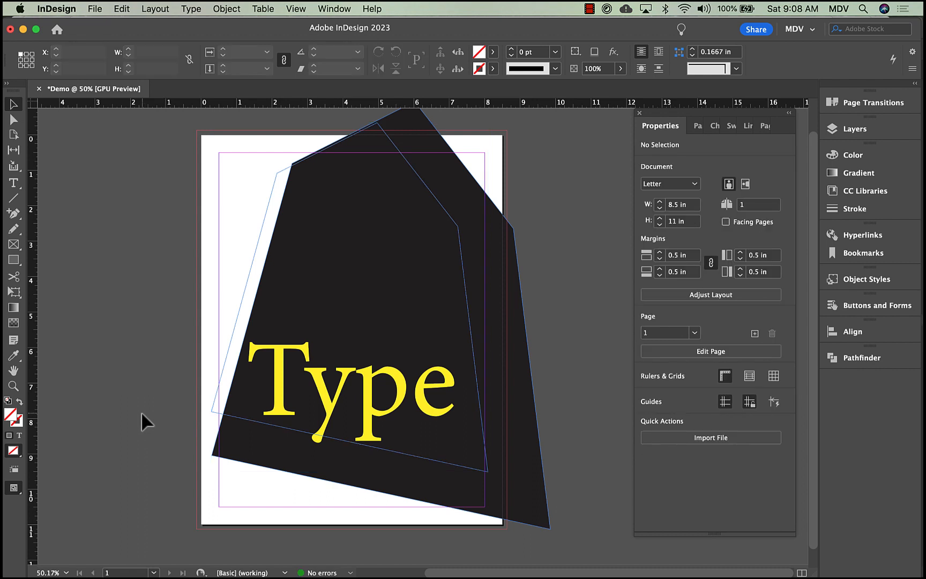
pyautogui.press('w')
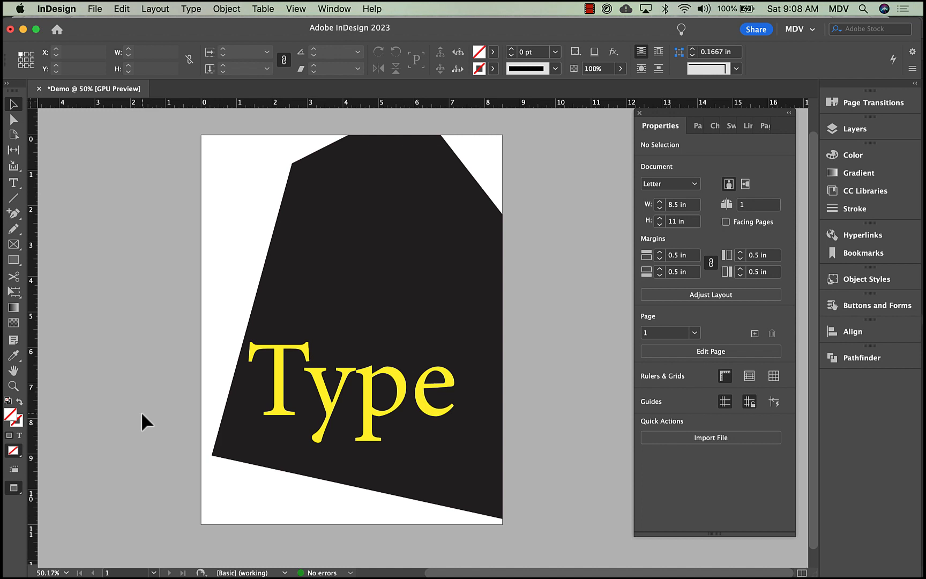
# - Move the Type frame up to about X -0.63 in, Y -4.925 in and the black shape to about X -0.375 in, Y -0.36 in
pyautogui.click(336, 314)
pyautogui.moveTo(337, 314); pyautogui.dragTo(315, 239)
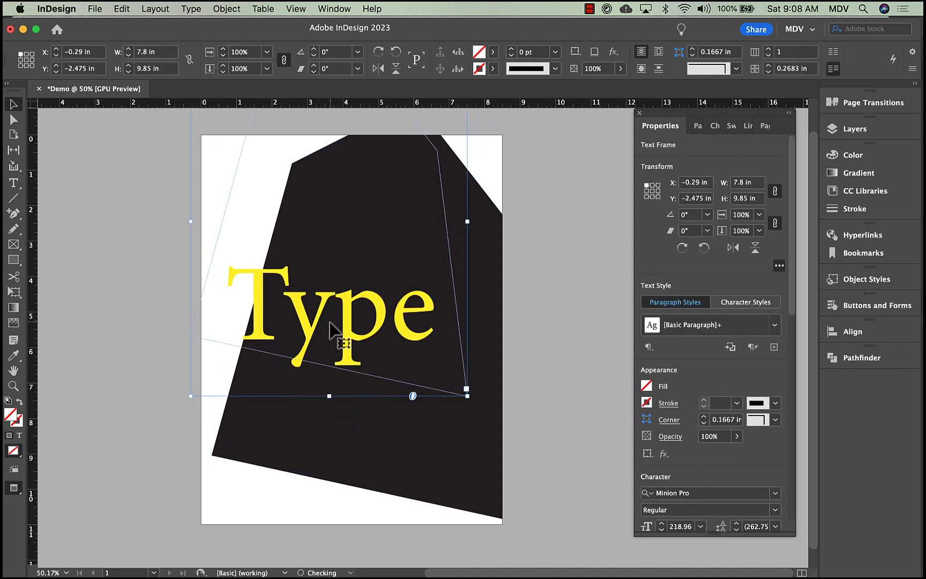
pyautogui.moveTo(330, 325); pyautogui.dragTo(322, 244)
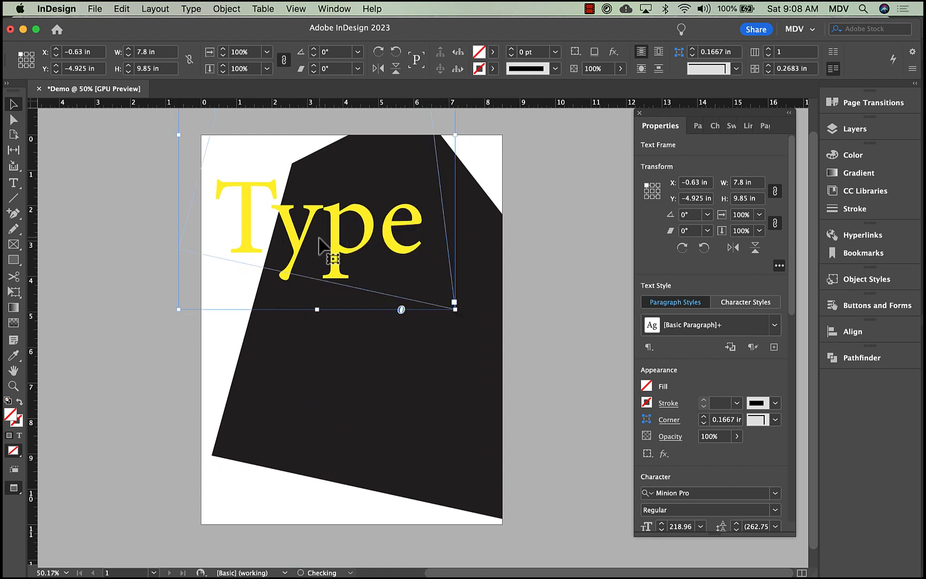
pyautogui.moveTo(306, 438); pyautogui.dragTo(281, 461)
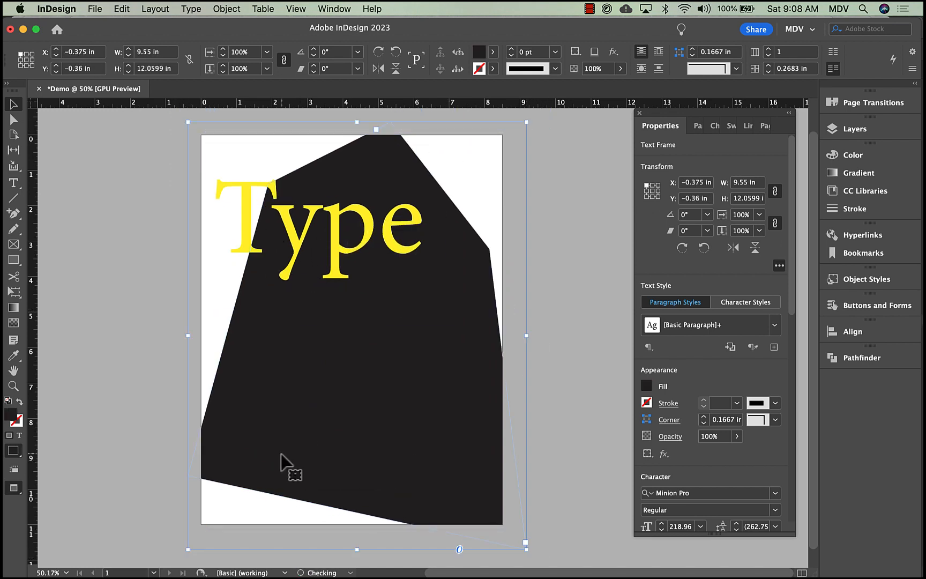
# - Delete both the Type frame and the black shape from the page
pyautogui.click(99, 399)
pyautogui.moveTo(451, 306); pyautogui.dragTo(494, 374)
pyautogui.press('Delete')
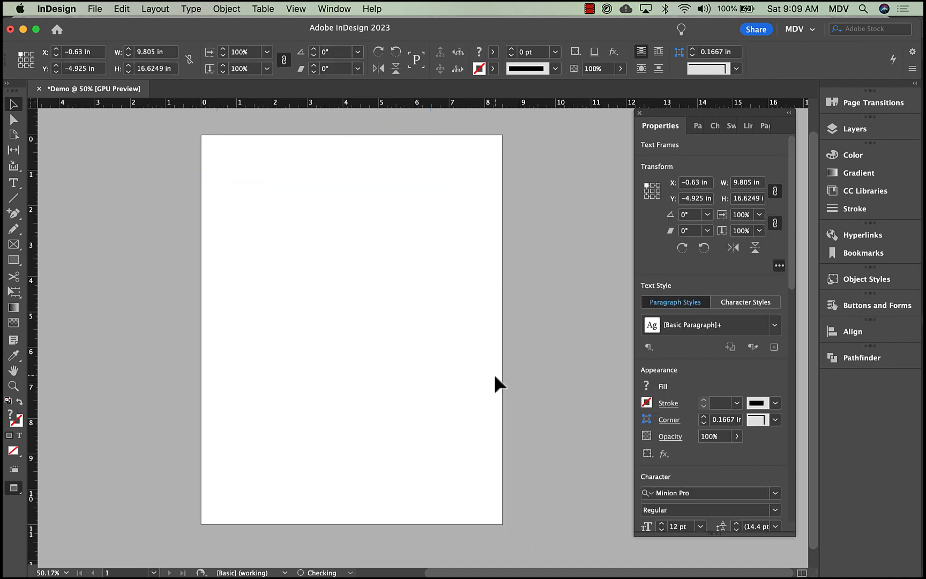
# - Draw a rectangular image frame about 7.5 × 4.76 in from the page's upper-left margin corner and place the juice bottle PSD image in it
pyautogui.click(14, 244)
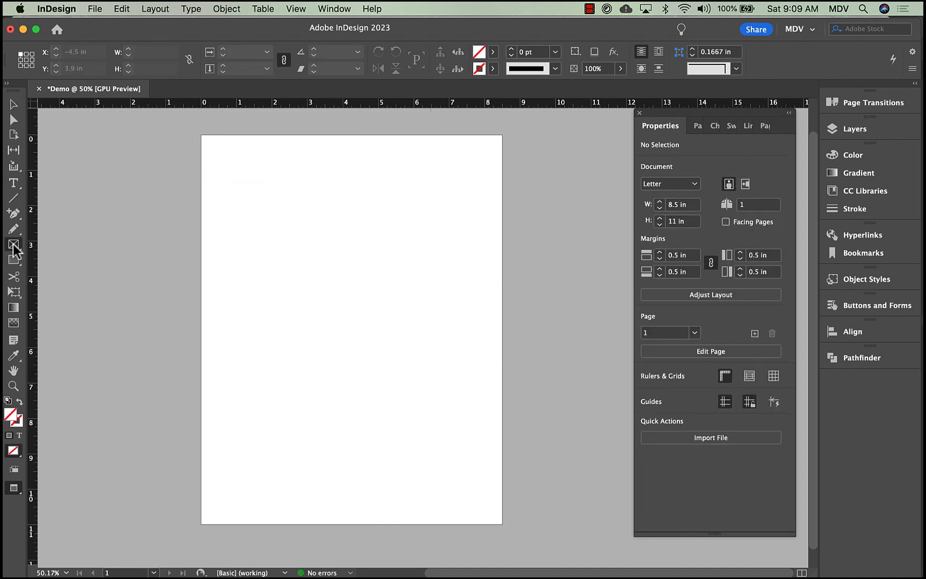
pyautogui.press('w')
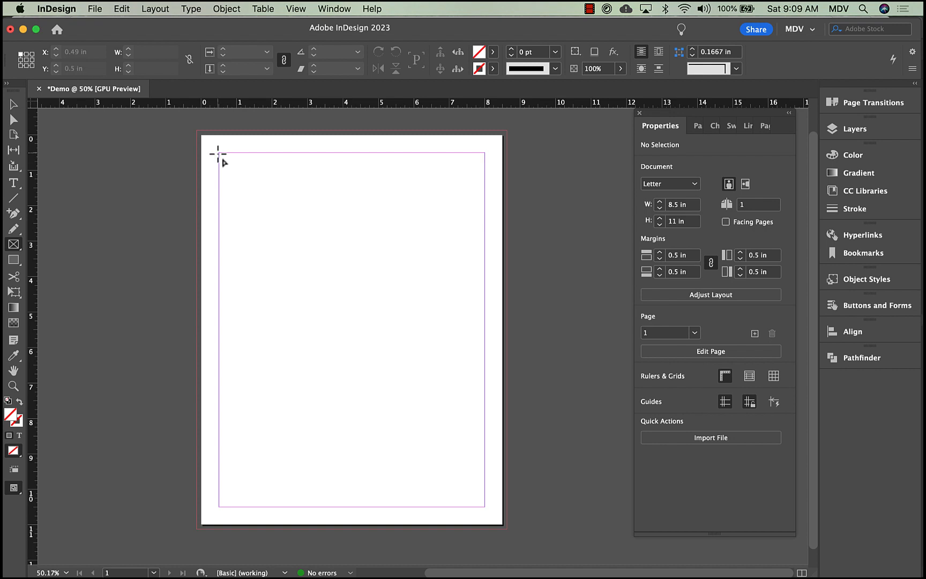
pyautogui.moveTo(218, 153); pyautogui.dragTo(485, 321)
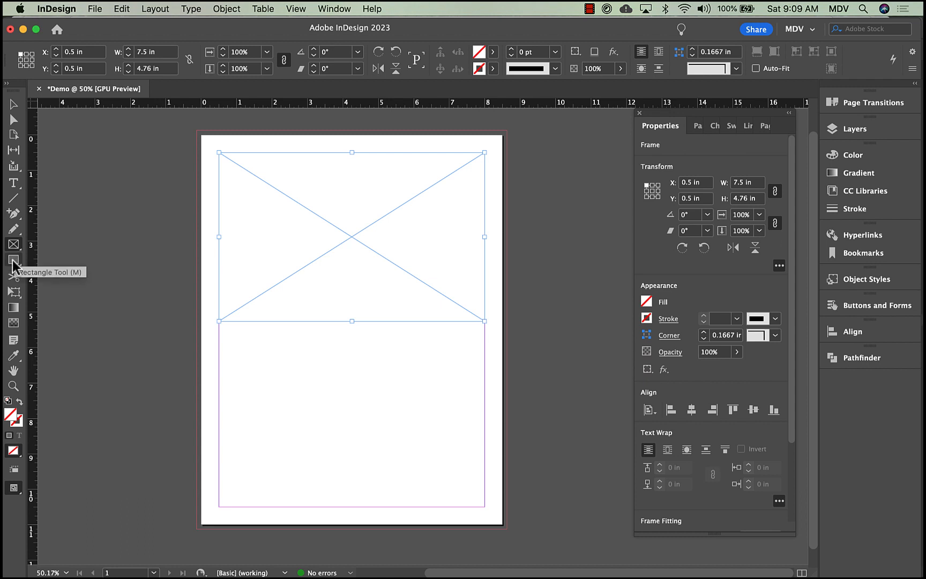
pyautogui.click(94, 8)
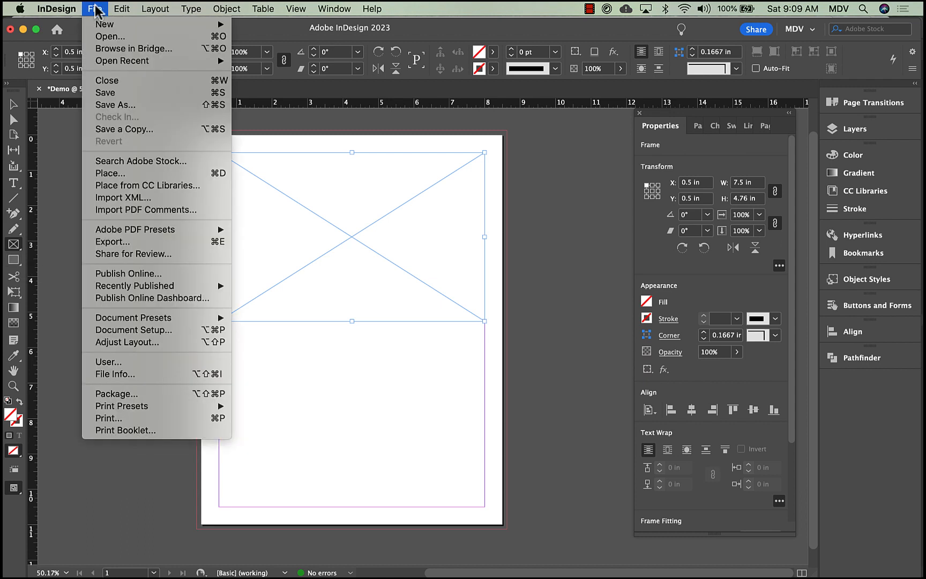
pyautogui.click(98, 178)
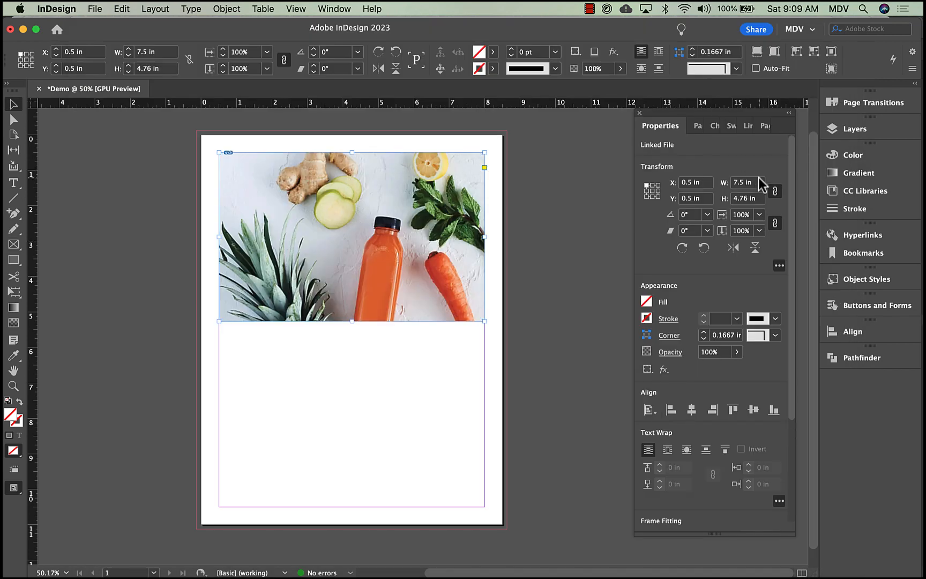
# - Show the full link information for the placed PSD image
pyautogui.click(748, 125)
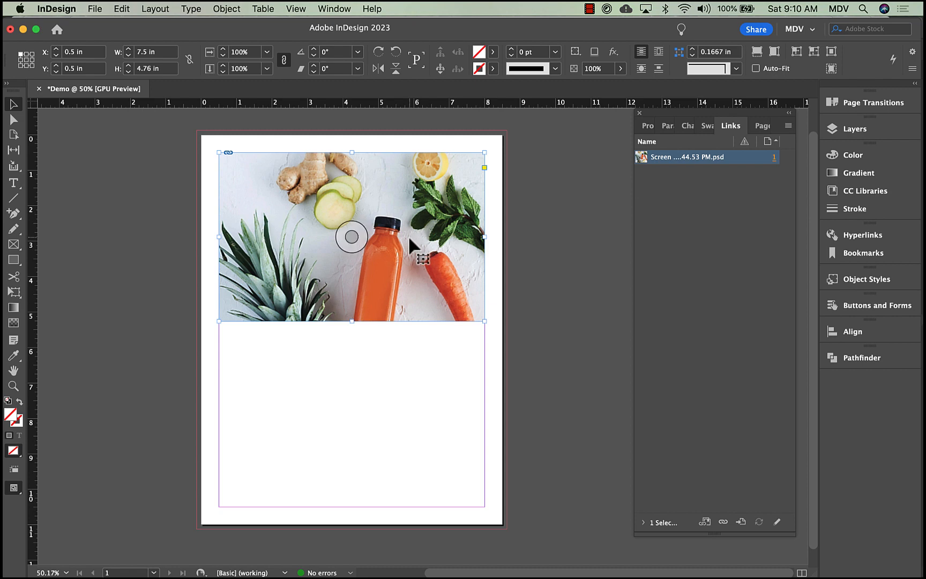
pyautogui.click(689, 523)
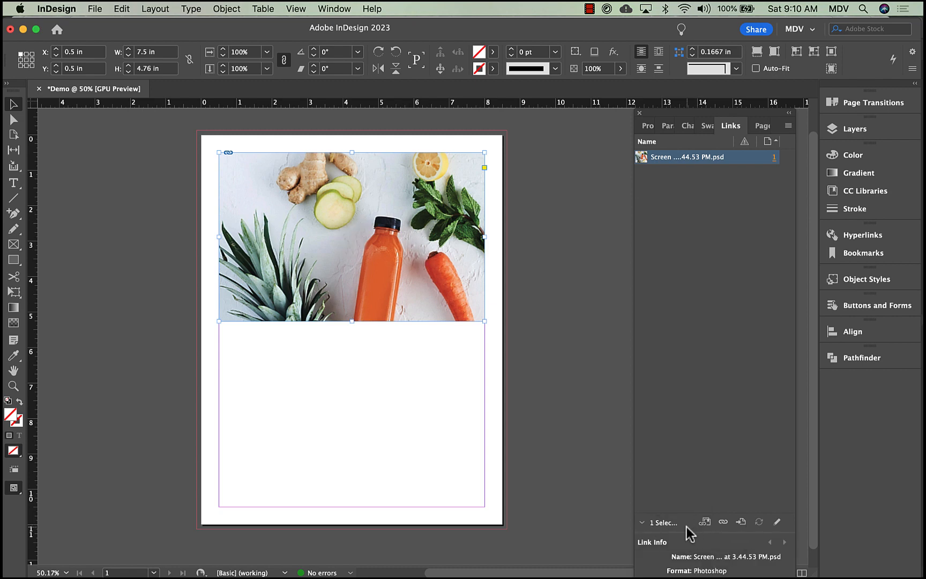
pyautogui.moveTo(685, 531); pyautogui.dragTo(693, 221)
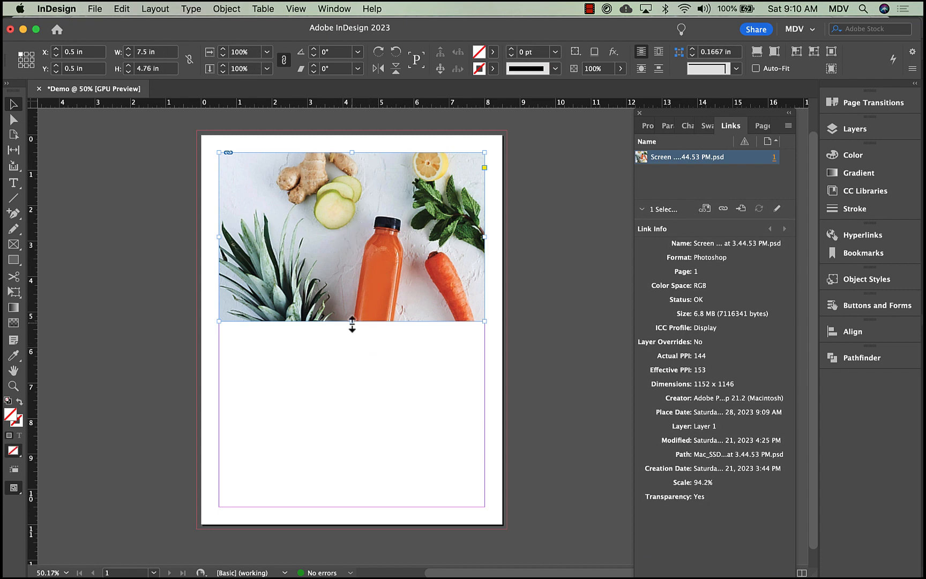
# - Crop the image frame to about 3.23 × 2.28 in and shift the image inside it to about X+ -4.07 in, Y+ -1.625 in
pyautogui.moveTo(352, 321); pyautogui.dragTo(374, 346)
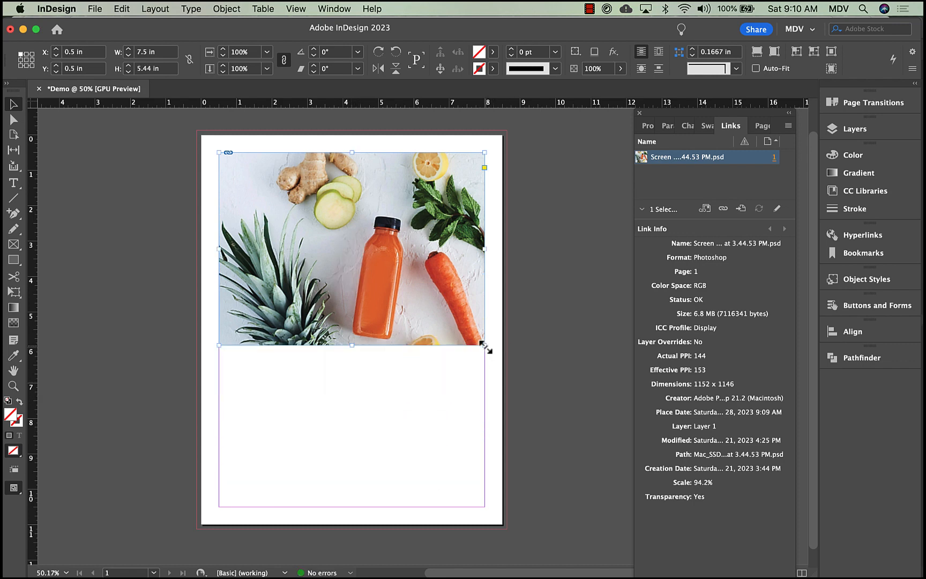
pyautogui.moveTo(484, 345); pyautogui.dragTo(333, 234)
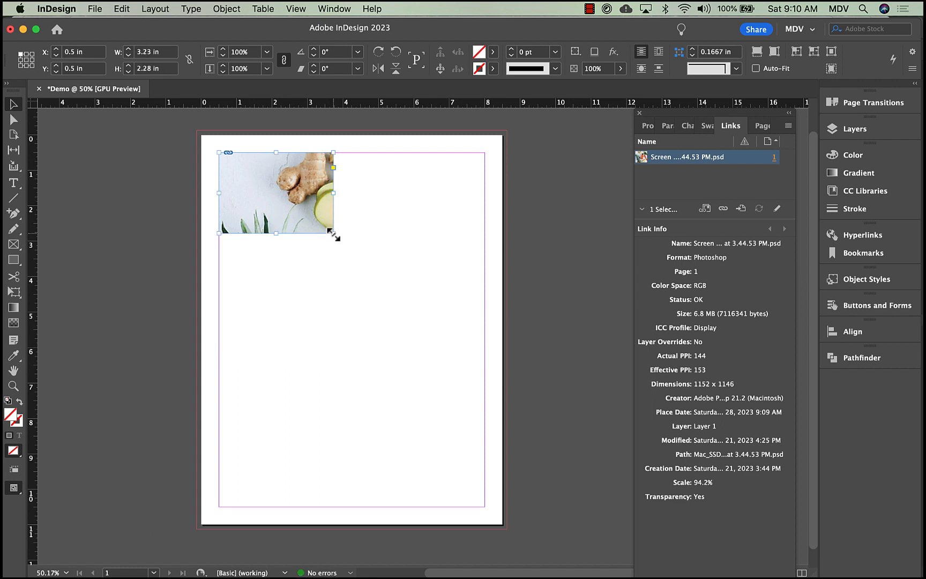
pyautogui.click(274, 195)
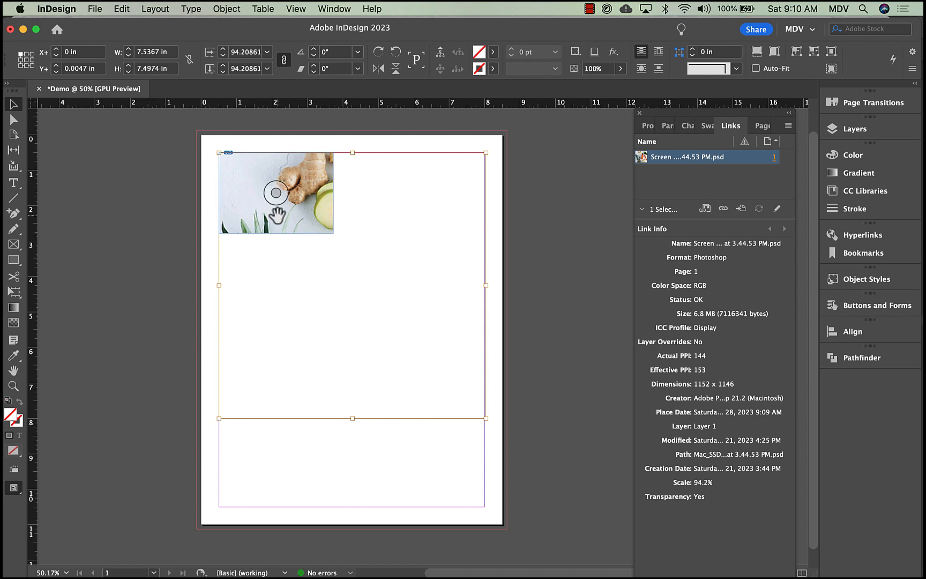
pyautogui.moveTo(276, 215); pyautogui.dragTo(132, 156)
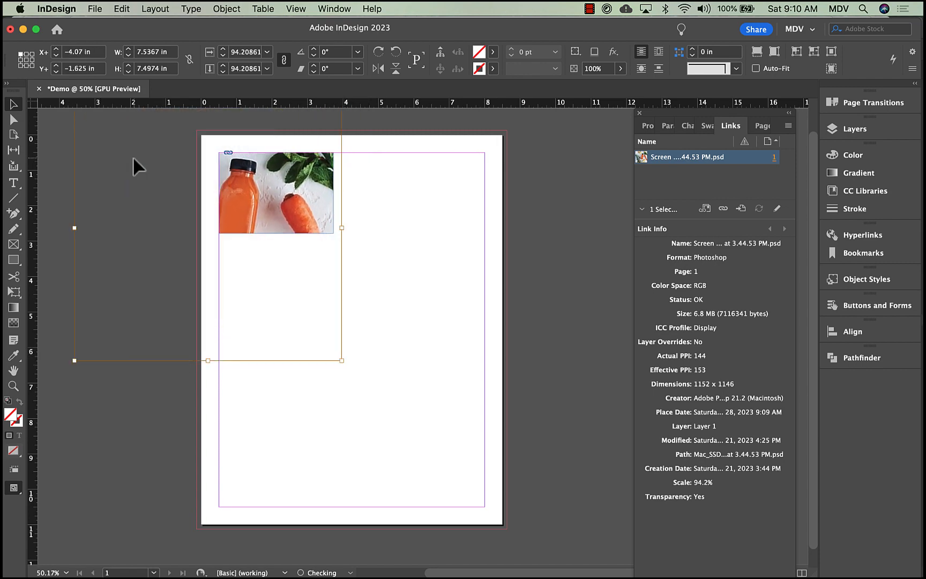
pyautogui.click(227, 174)
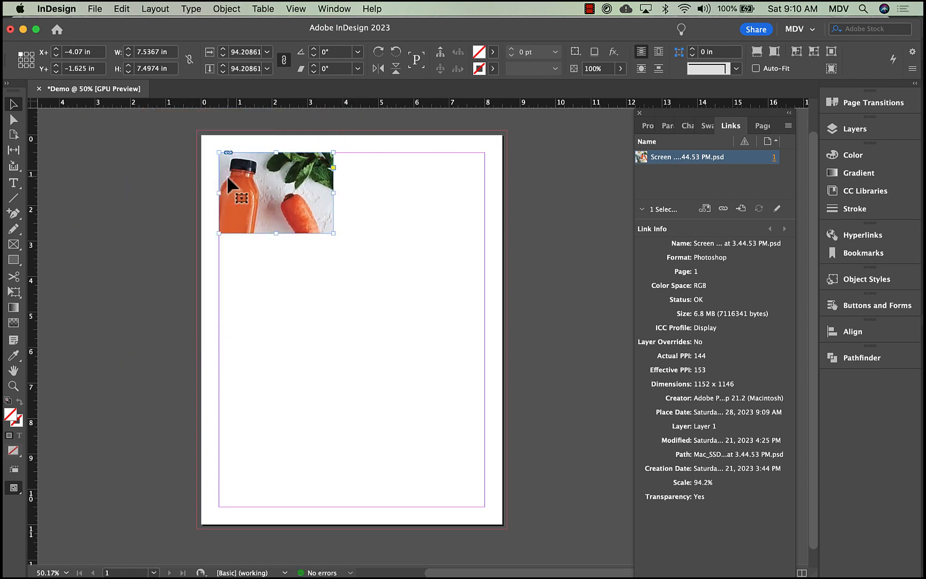
pyautogui.click(245, 411)
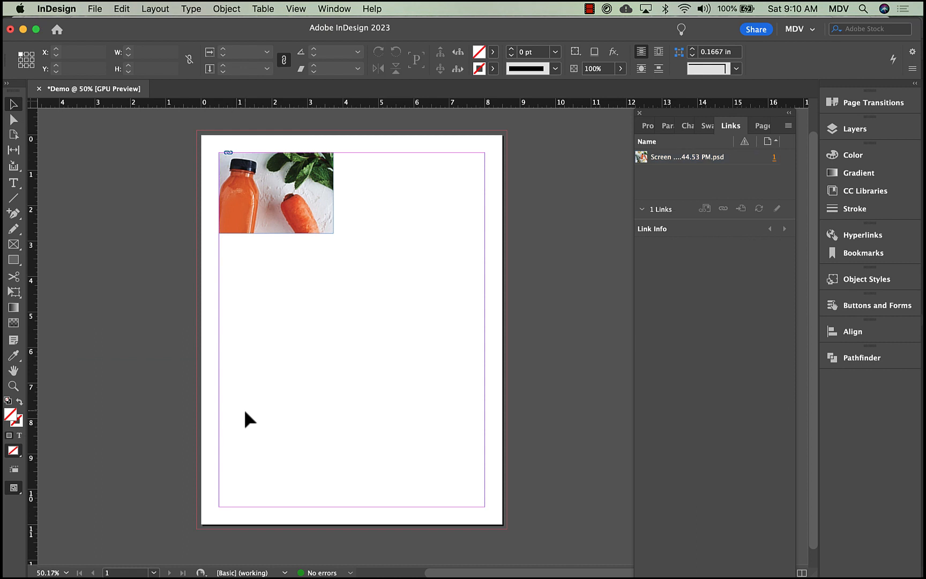
# - Try enlarging the image frame to about 6.69 × 6.78 in without scaling its image, and undo the change
pyautogui.click(234, 167)
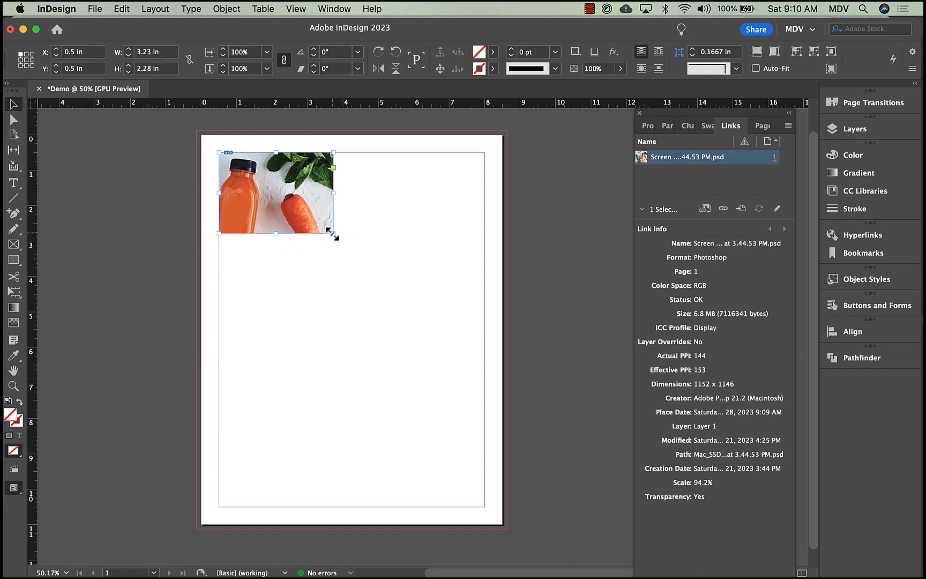
pyautogui.moveTo(333, 234); pyautogui.dragTo(456, 395)
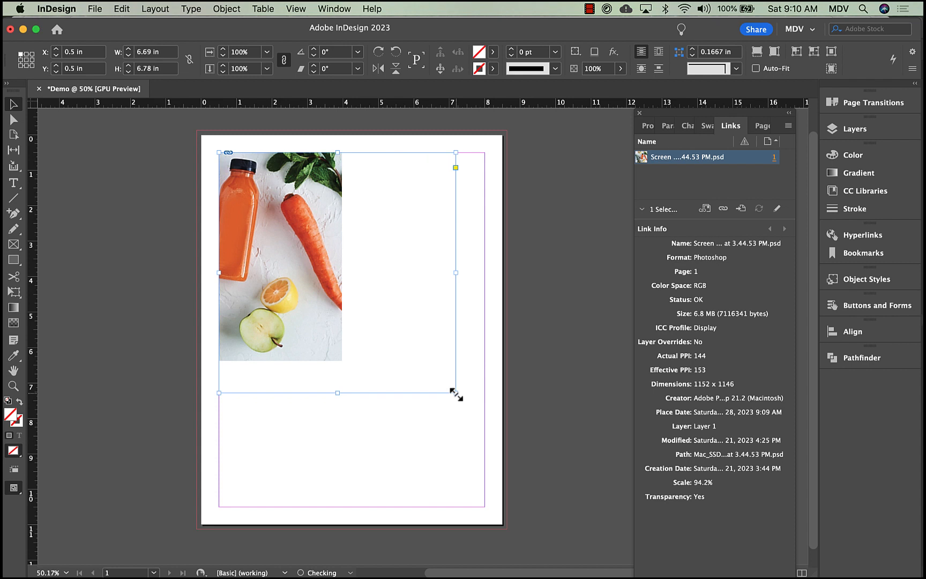
pyautogui.press('super+z')
# - Try scaling only the image inside the frame to about 126.75%, and undo the scaling
pyautogui.click(276, 211)
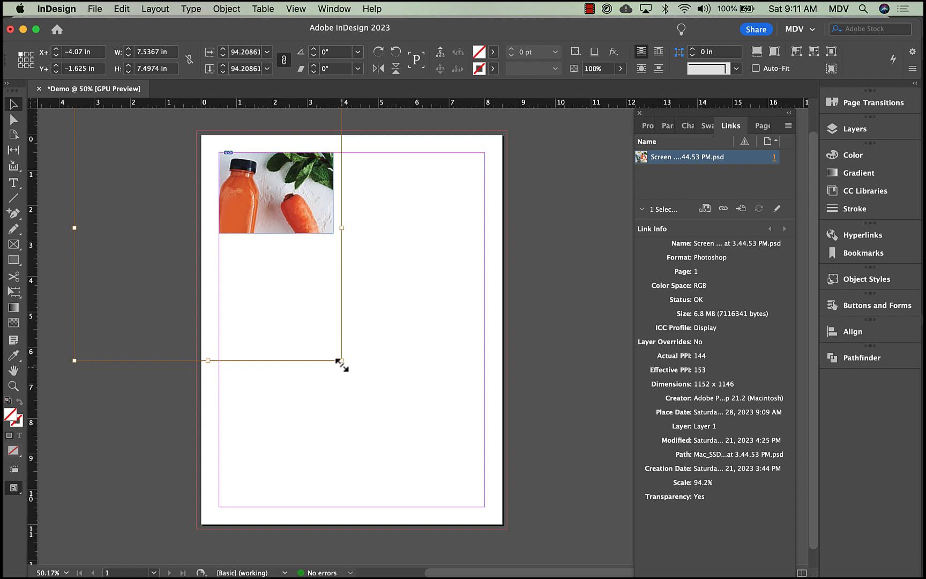
pyautogui.moveTo(341, 360); pyautogui.dragTo(434, 450)
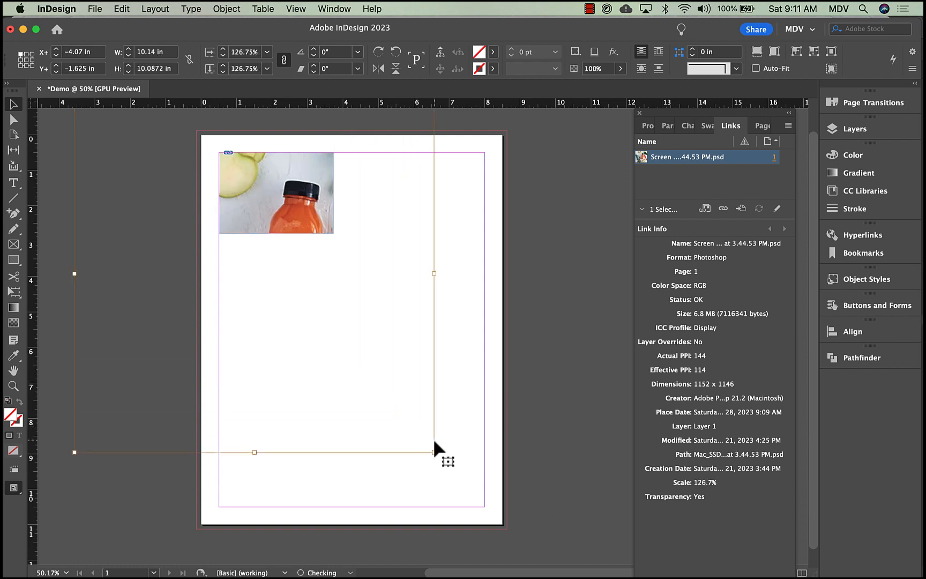
pyautogui.press('super+z')
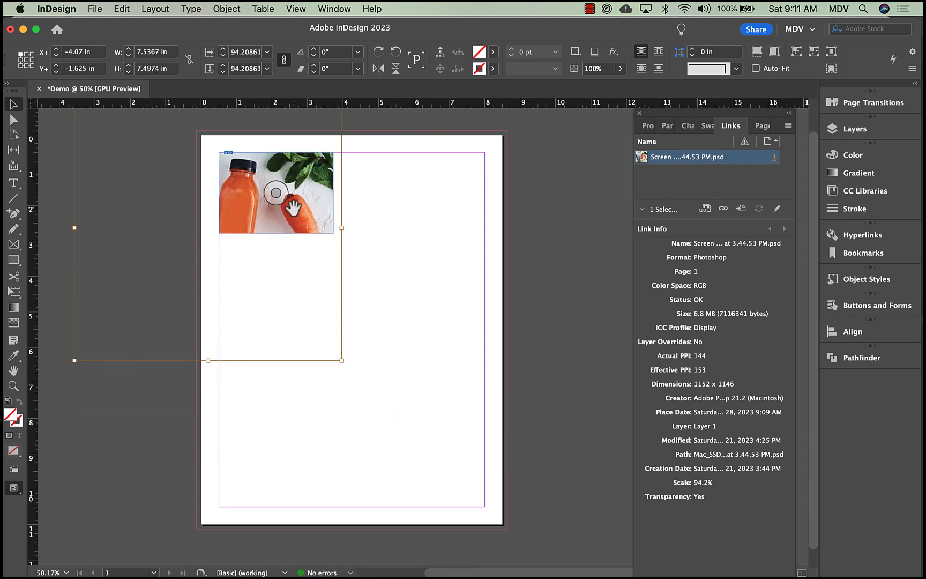
# - Try scaling the image and its frame together to about 232%, and undo the scaling
pyautogui.click(292, 205)
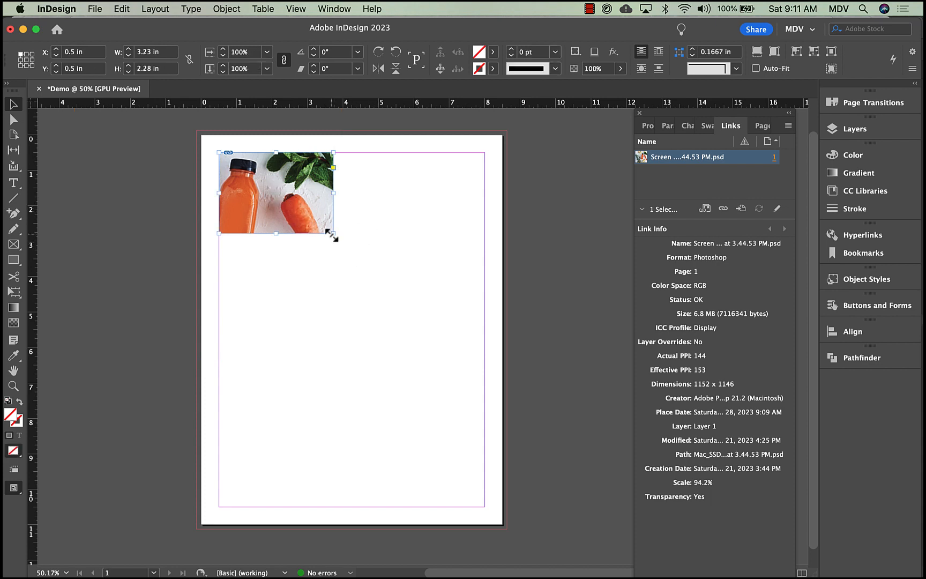
pyautogui.moveTo(332, 235); pyautogui.dragTo(415, 340)
pyautogui.moveTo(417, 340); pyautogui.dragTo(417, 341)
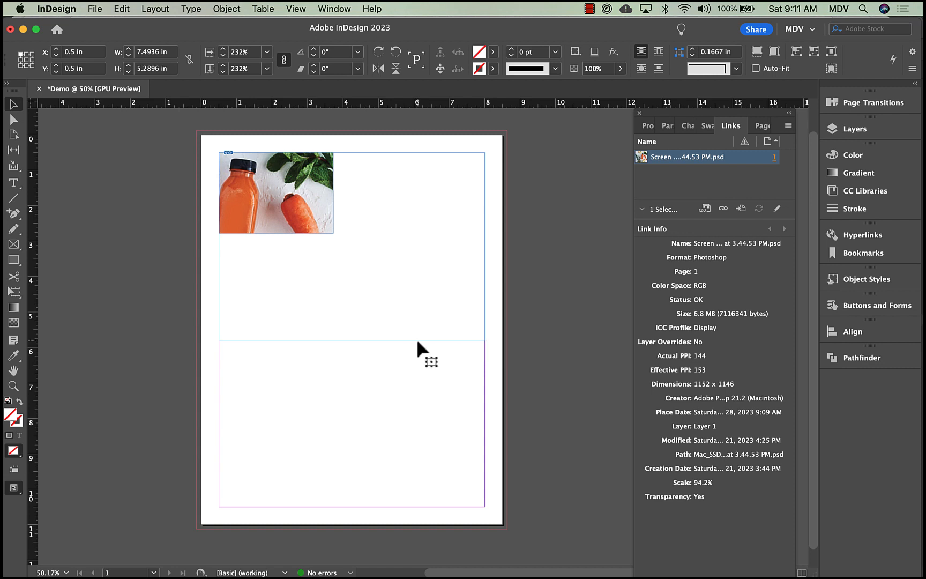
pyautogui.press('super+z')
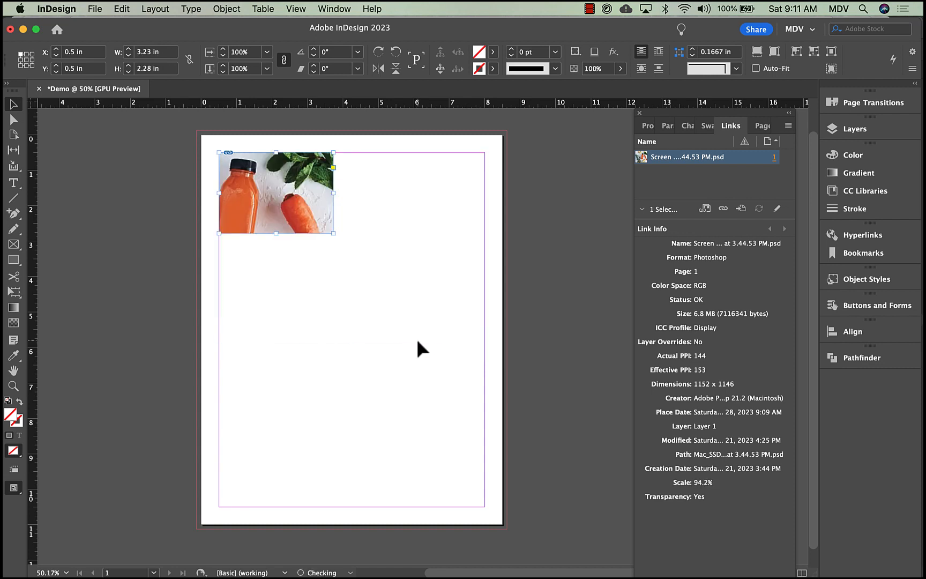
pyautogui.click(417, 341)
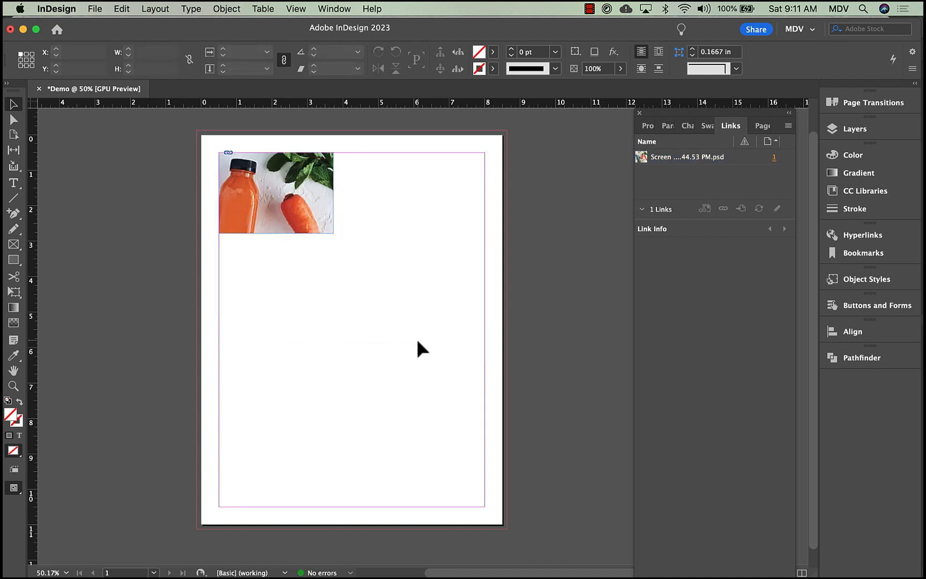
# - Move the image frame to about X 1.91 in, Y 1.8 in, and give it a 9 pt black stroke
pyautogui.click(296, 187)
pyautogui.moveTo(297, 187); pyautogui.dragTo(346, 233)
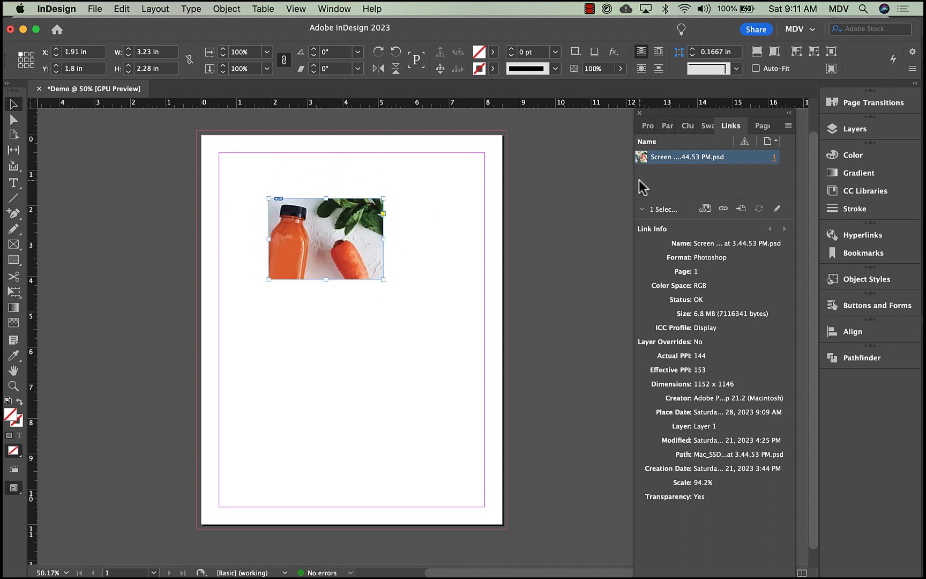
pyautogui.click(648, 129)
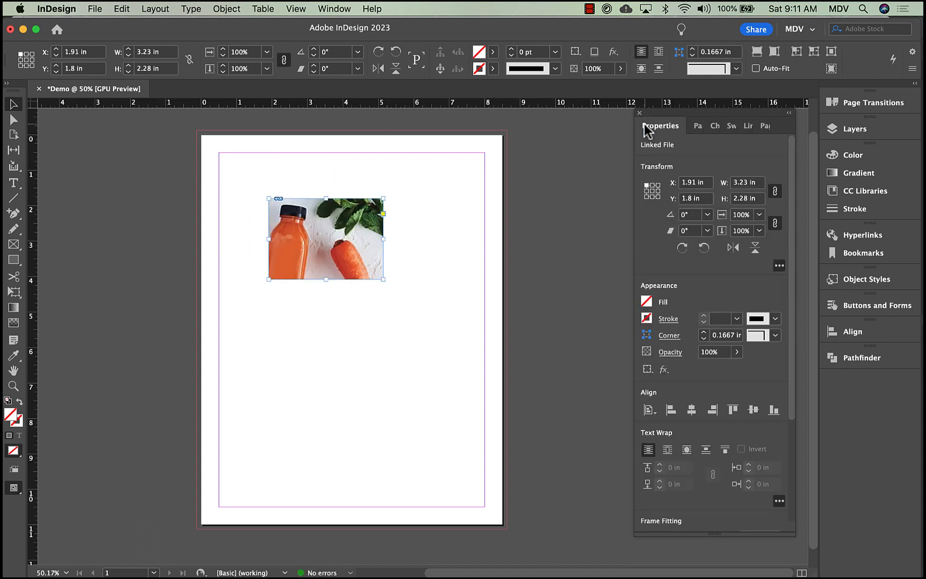
pyautogui.click(669, 320)
pyautogui.click(576, 331)
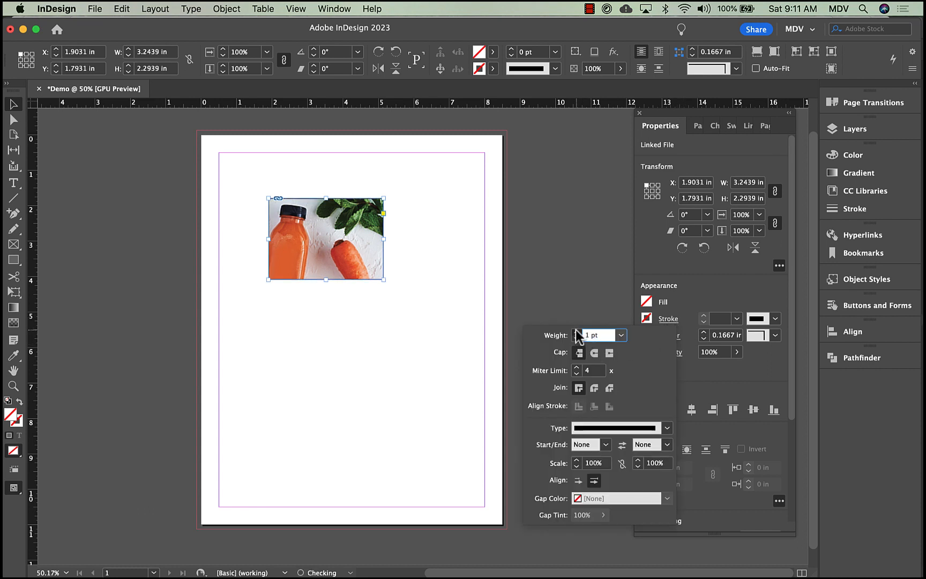
pyautogui.click(577, 331)
pyautogui.click(576, 331)
pyautogui.click(576, 332)
pyautogui.click(576, 332)
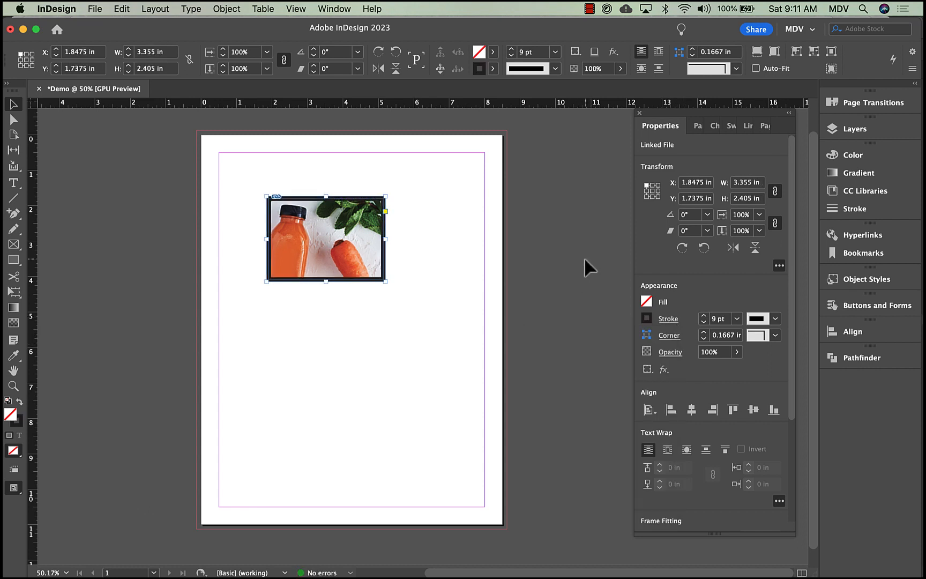
# - Try rotating the bordered frame clockwise, and undo the rotation and the last stroke-weight increases down to 7 pt
pyautogui.moveTo(382, 287); pyautogui.dragTo(375, 310)
pyautogui.click(457, 308)
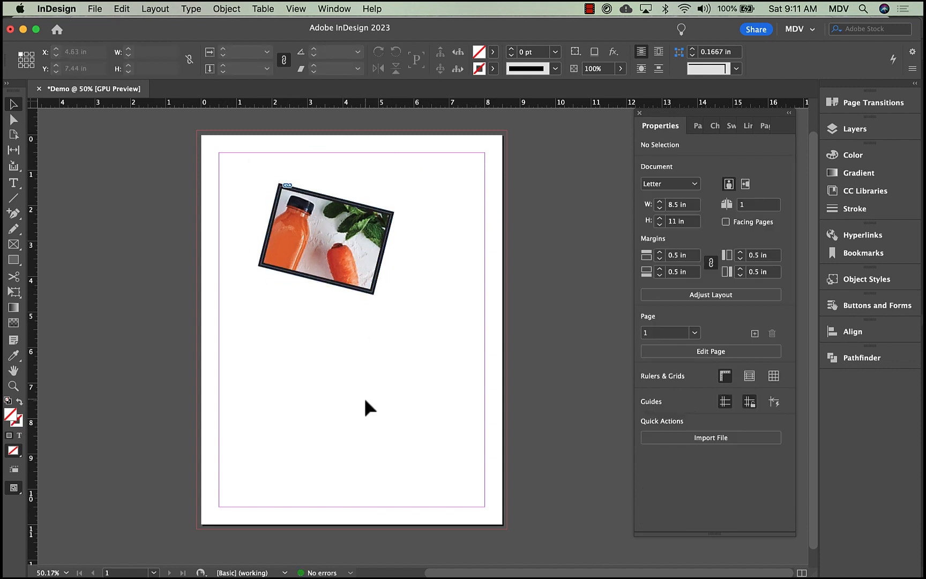
pyautogui.press('super+z')
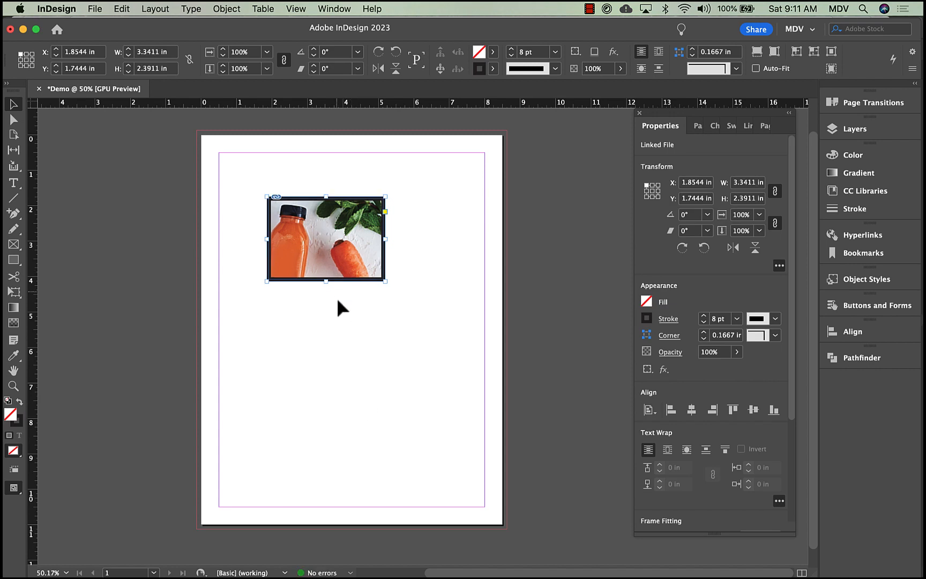
# - Rotate only the image inside the frame to about 21.75° and shift it to about X+ -2.21 in, Y+ 0.50 in
pyautogui.click(336, 235)
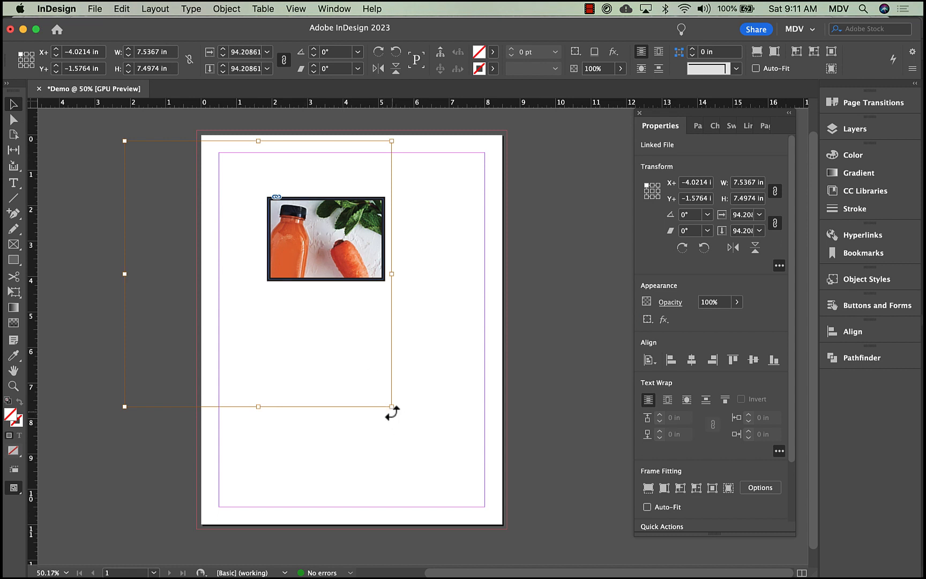
pyautogui.moveTo(392, 412); pyautogui.dragTo(419, 345)
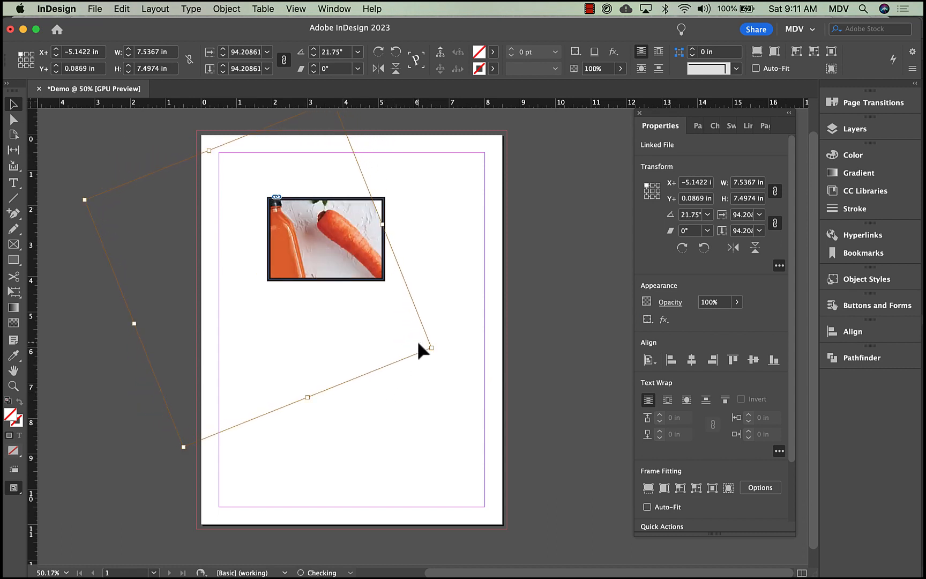
pyautogui.moveTo(355, 231); pyautogui.dragTo(454, 229)
pyautogui.moveTo(324, 242); pyautogui.dragTo(343, 259)
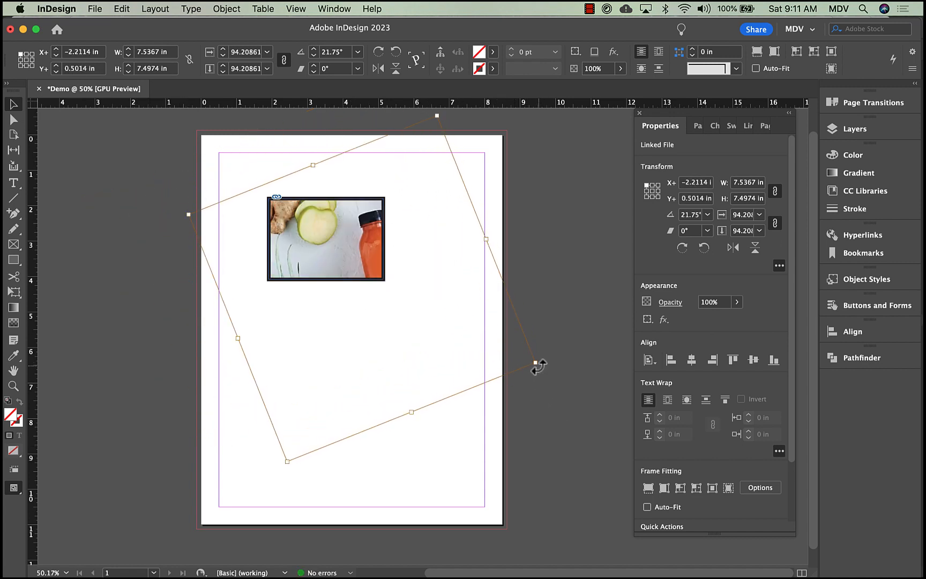
# - Scale the tilted image inside the frame to about 53%, with its position at about X+ -1.09 in, Y+ 0.05 in
pyautogui.moveTo(534, 362); pyautogui.dragTo(437, 320)
pyautogui.moveTo(260, 393); pyautogui.dragTo(287, 338)
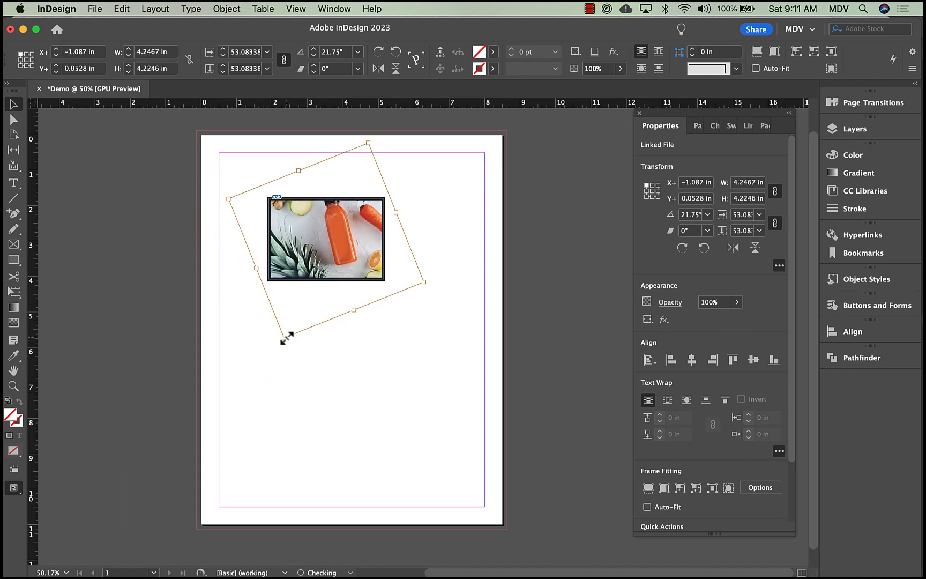
pyautogui.click(366, 386)
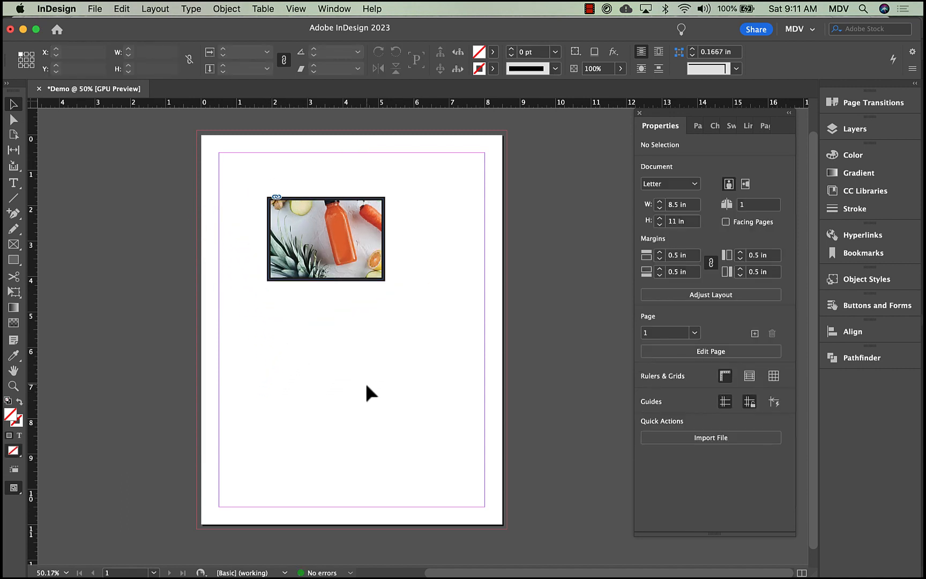
# - Set the image frame's stroke colour to [Paper] after trying the red swatch, and preview the page without guides or frame edges
pyautogui.click(328, 240)
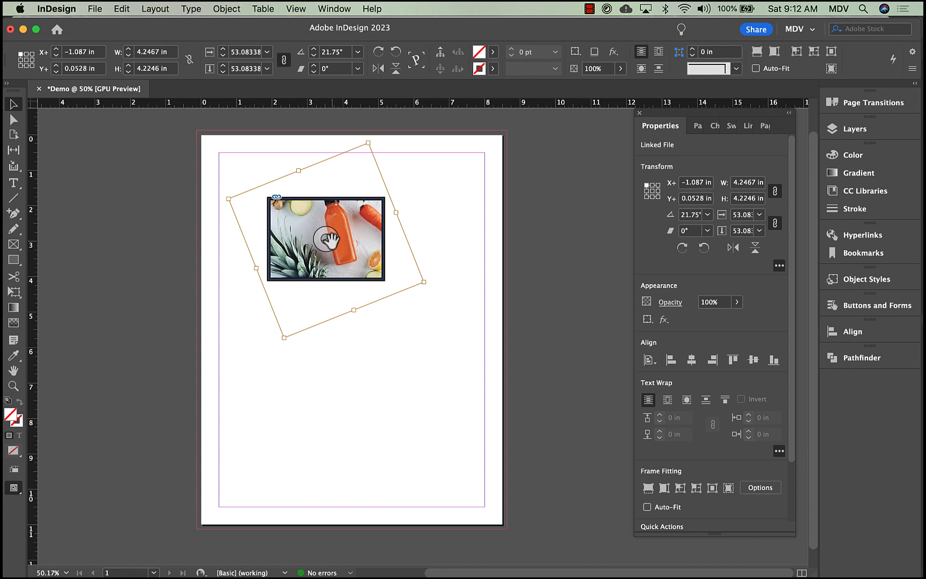
pyautogui.press('Escape')
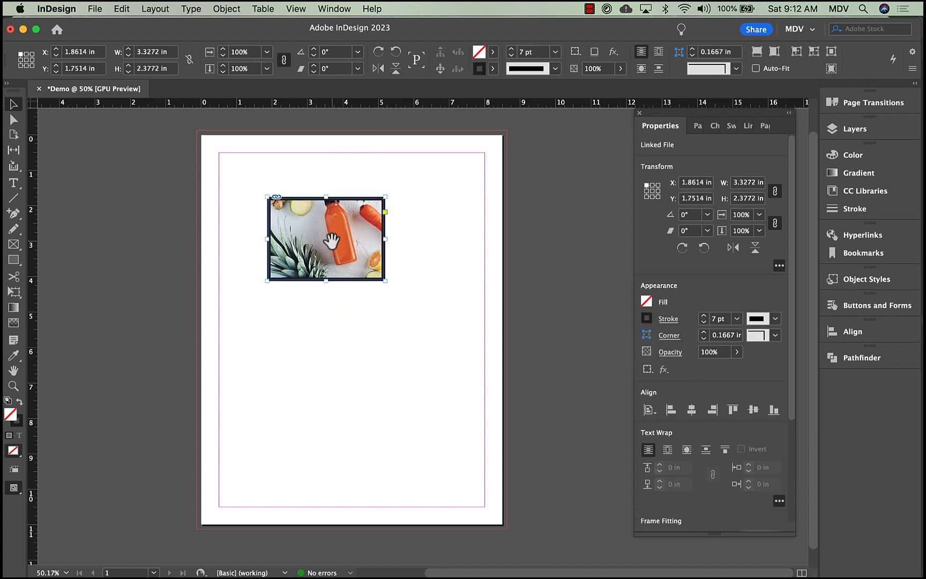
pyautogui.click(647, 318)
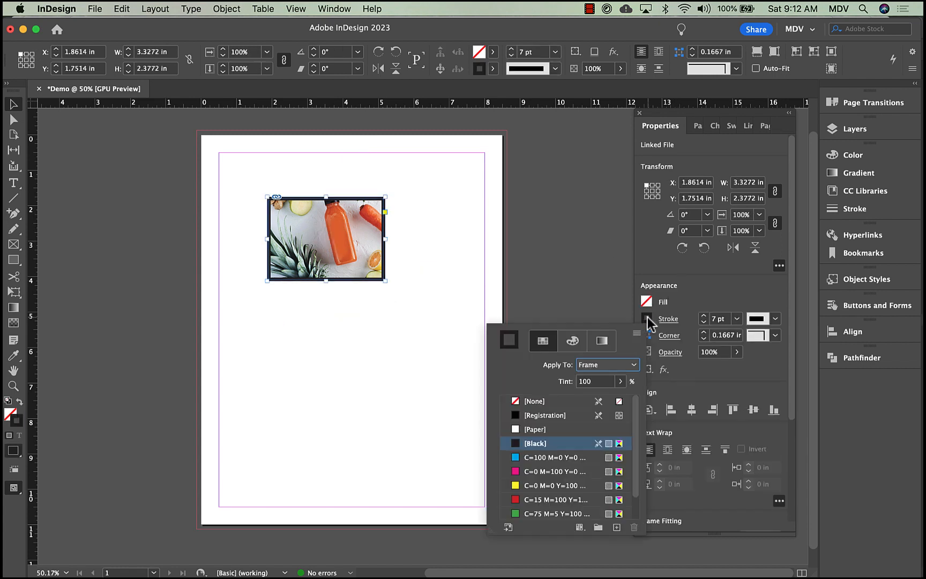
pyautogui.click(518, 499)
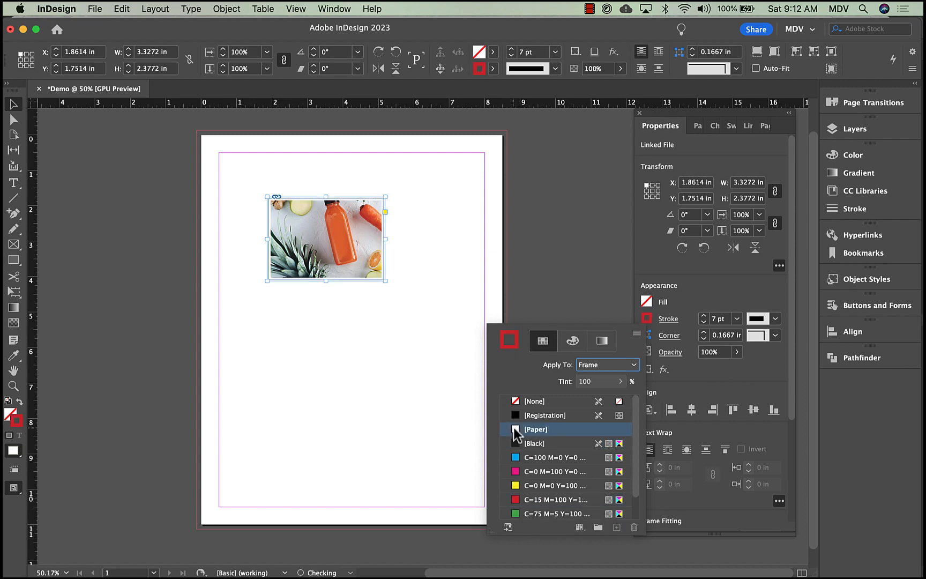
pyautogui.click(514, 427)
pyautogui.click(201, 249)
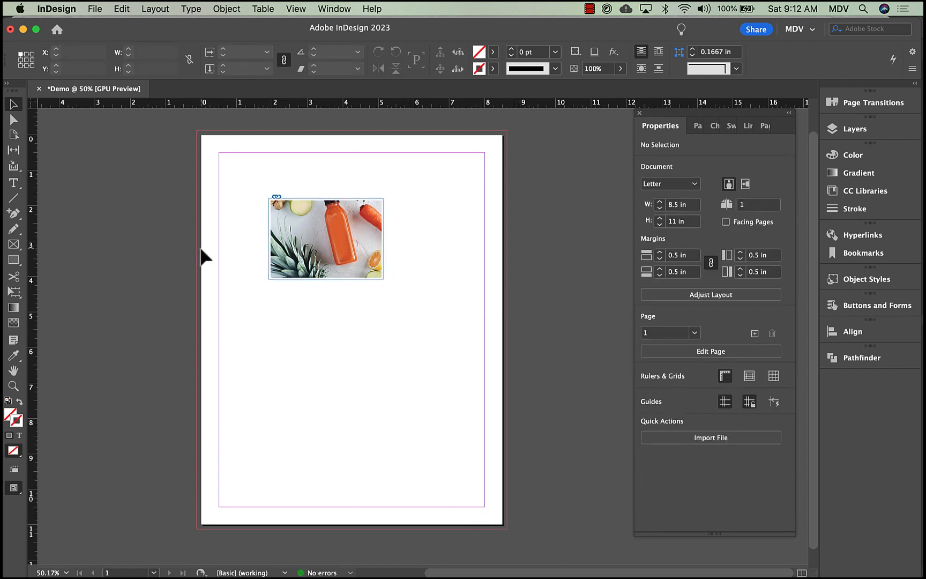
pyautogui.press('w')
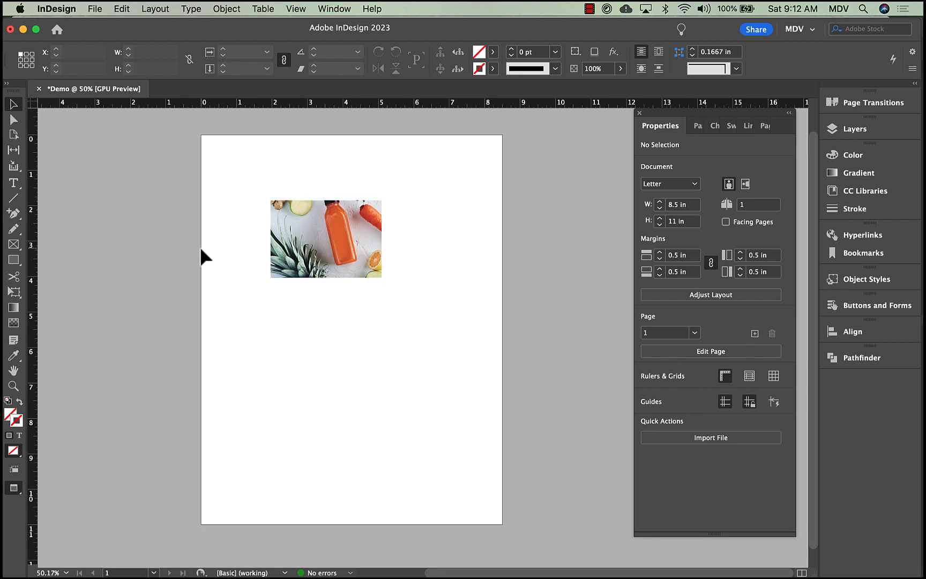
# - Reposition the tilted image inside the white-bordered frame and enlarge it to about 62.0% wide and 64.2% high
pyautogui.click(294, 261)
pyautogui.moveTo(293, 261); pyautogui.dragTo(291, 276)
pyautogui.moveTo(352, 232); pyautogui.dragTo(345, 204)
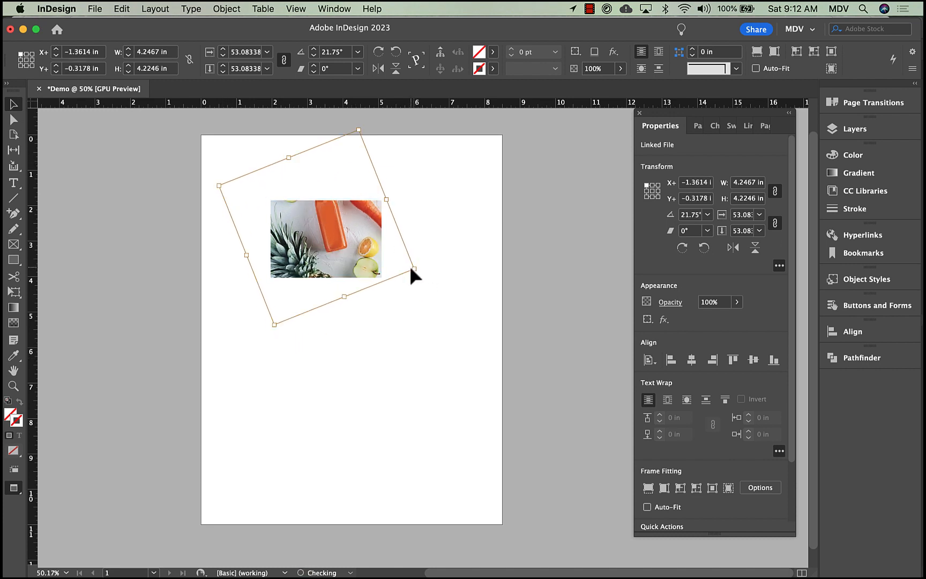
pyautogui.moveTo(416, 271); pyautogui.dragTo(448, 286)
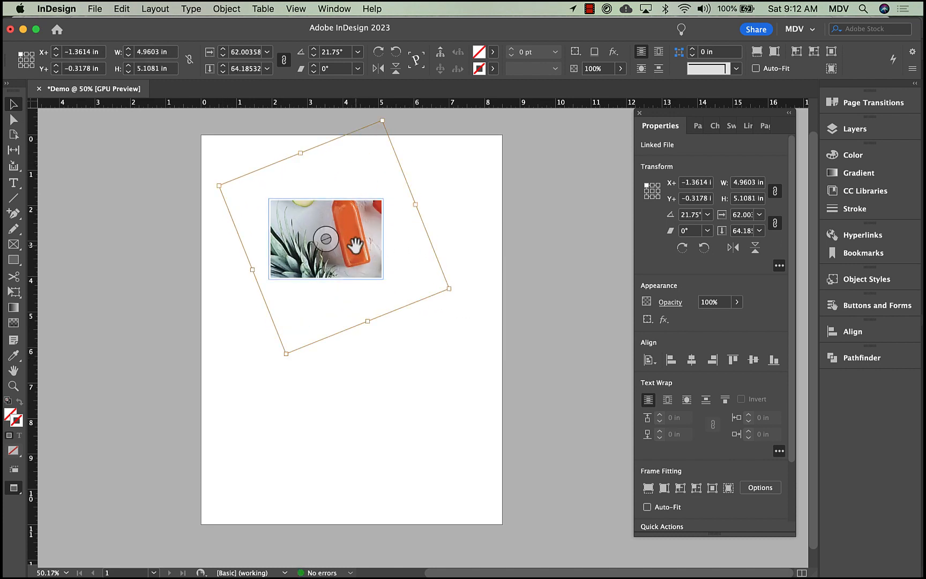
pyautogui.moveTo(347, 244); pyautogui.dragTo(344, 282)
# - Switch from the inner image to the frame, clear the selection, and reselect the whole frame with a marquee
pyautogui.doubleClick(344, 260)
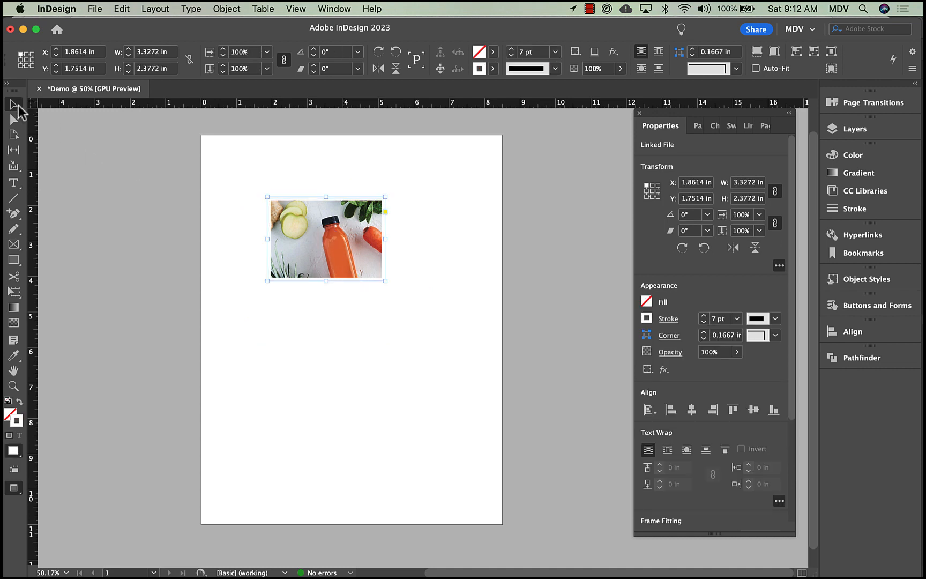
pyautogui.click(230, 298)
pyautogui.moveTo(257, 167); pyautogui.dragTo(363, 315)
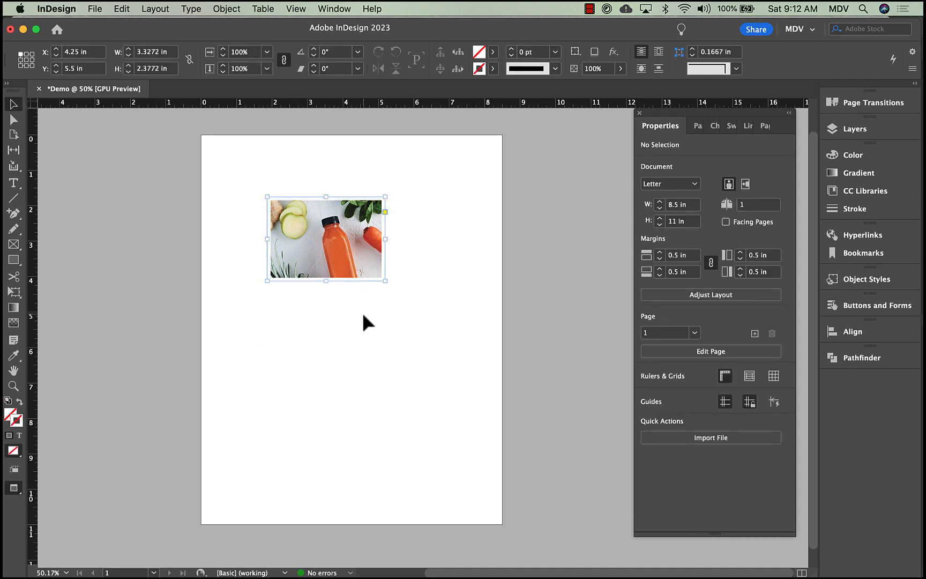